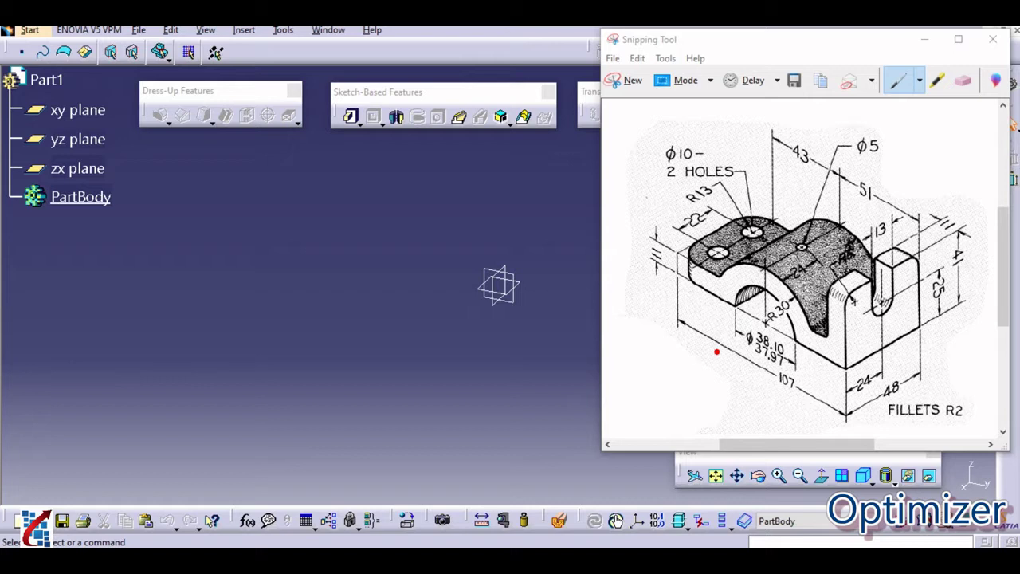
# Annotate the reference drawing with a red arrow labelled x toward the front face and another arrow labelled y above the fillet note
pyautogui.click(672, 401)
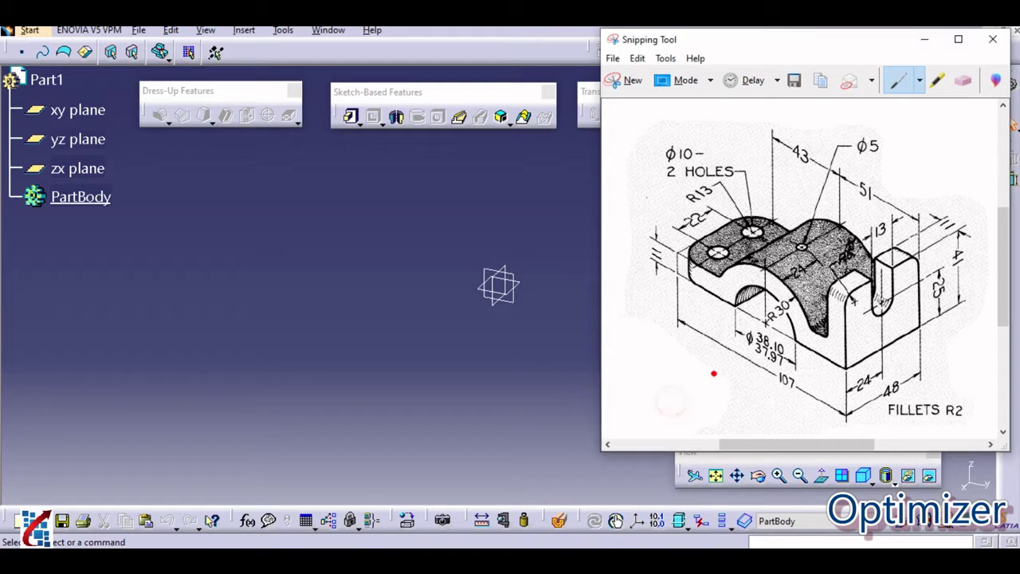
pyautogui.moveTo(664, 406)
pyautogui.mouseDown()
pyautogui.moveTo(725, 374)
pyautogui.moveTo(727, 398)
pyautogui.mouseUp()
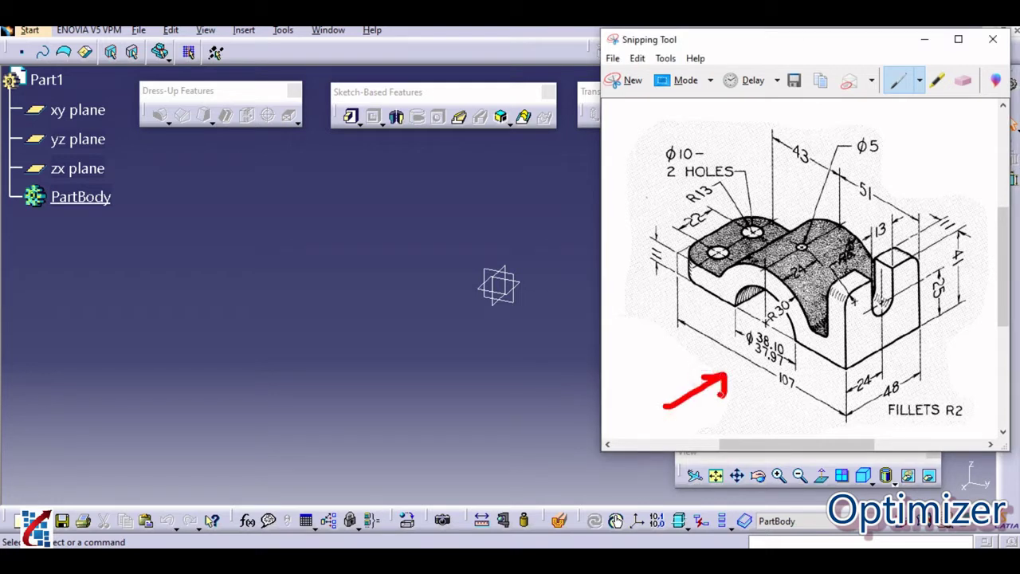
pyautogui.moveTo(643, 373)
pyautogui.mouseDown()
pyautogui.moveTo(658, 390)
pyautogui.moveTo(690, 376)
pyautogui.mouseUp()
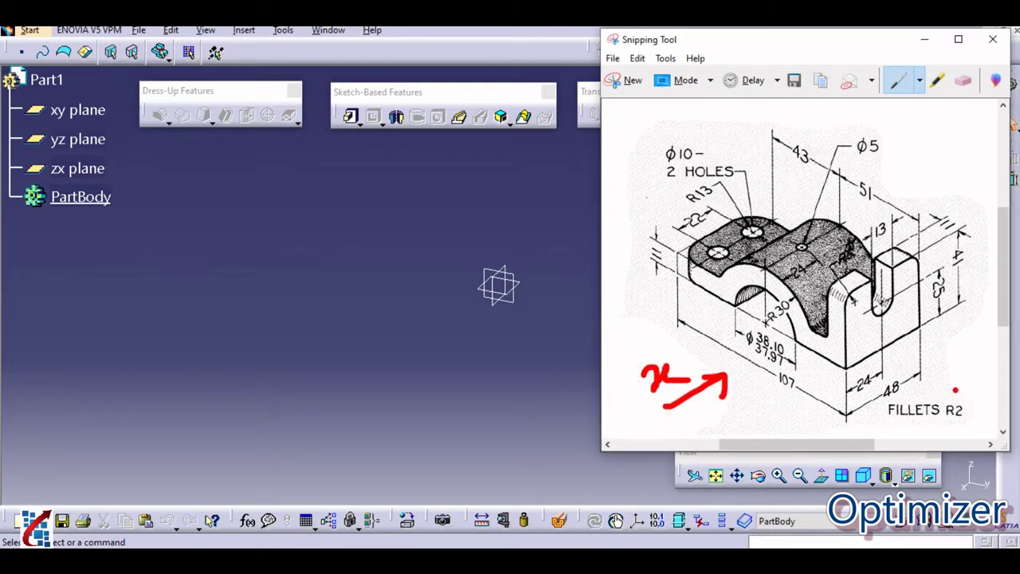
pyautogui.moveTo(955, 389)
pyautogui.mouseDown()
pyautogui.moveTo(949, 375)
pyautogui.moveTo(972, 373)
pyautogui.moveTo(987, 383)
pyautogui.moveTo(973, 394)
pyautogui.mouseUp()
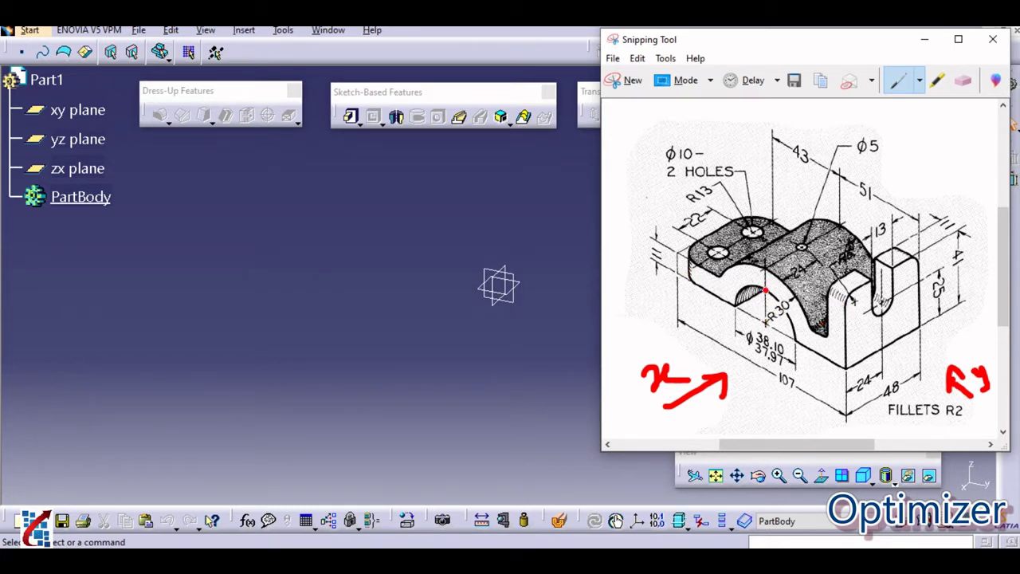
# Put the reference drawing out of view and start a sketch on the yz plane
pyautogui.click(924, 39)
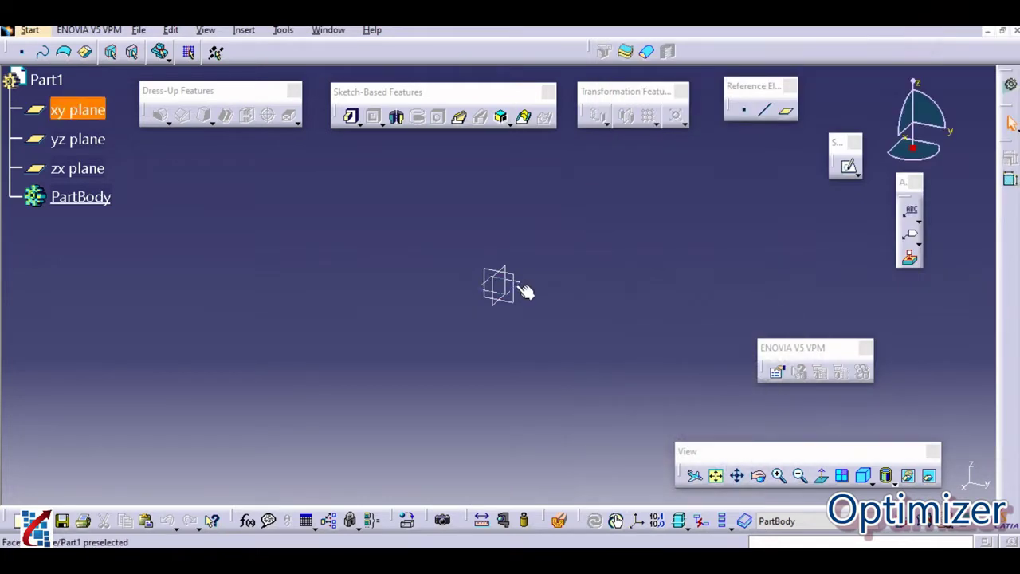
pyautogui.click(848, 166)
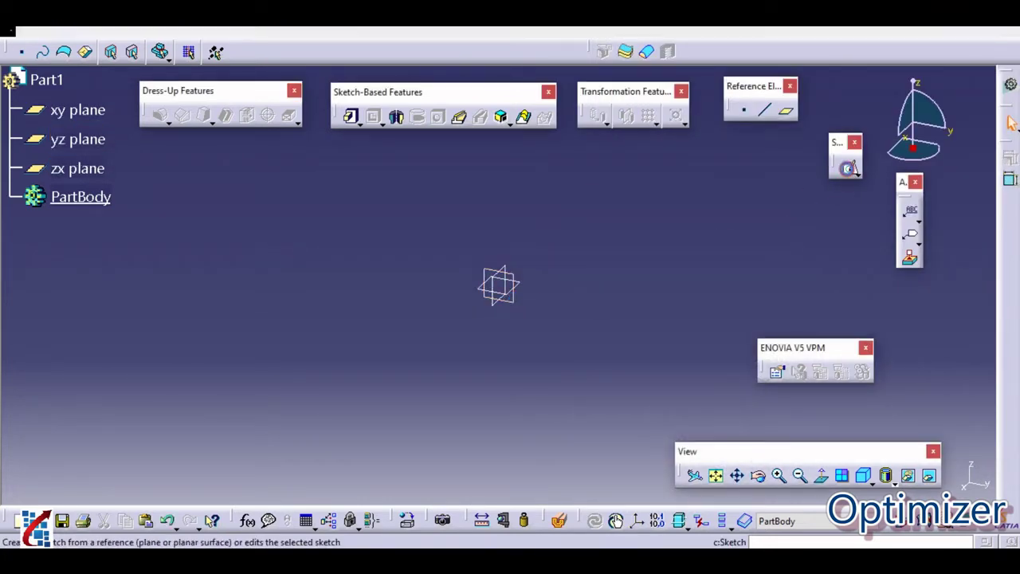
pyautogui.click(518, 303)
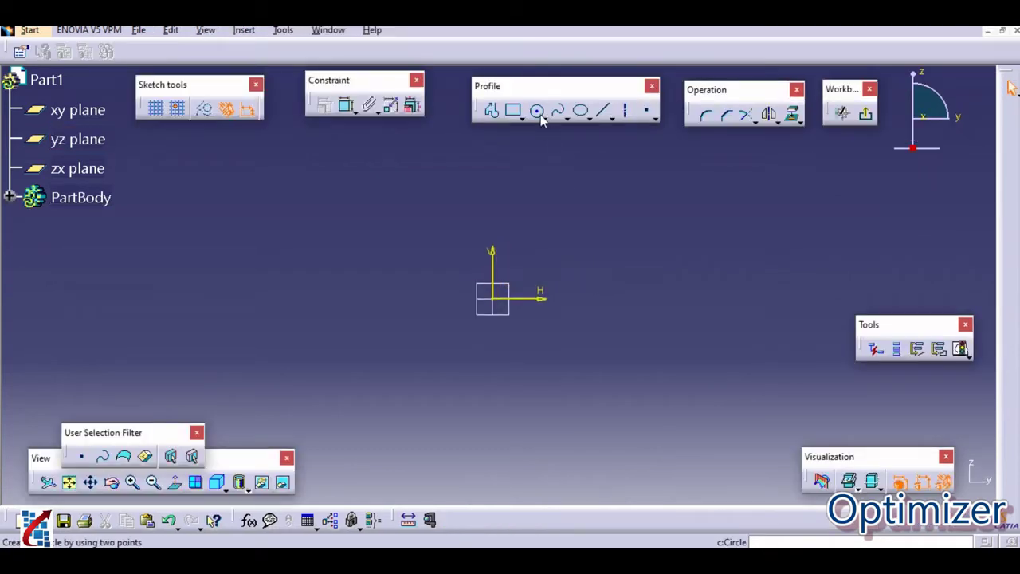
# Draw two concentric circles centred on the sketch origin, about 37 mm and 58 mm in radius
pyautogui.click(537, 110)
pyautogui.hotkey('alt', 'Tab')
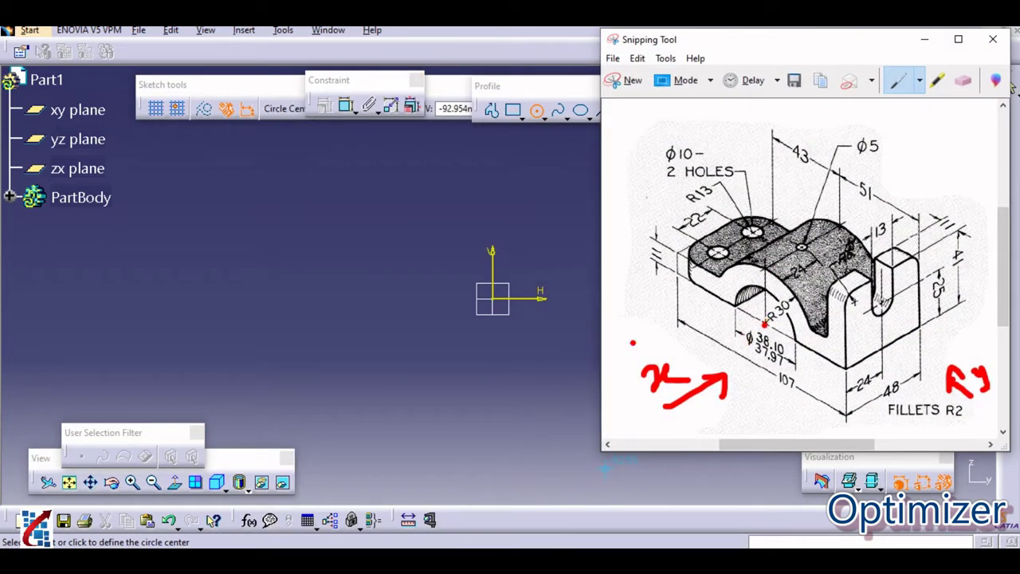
pyautogui.click(492, 299)
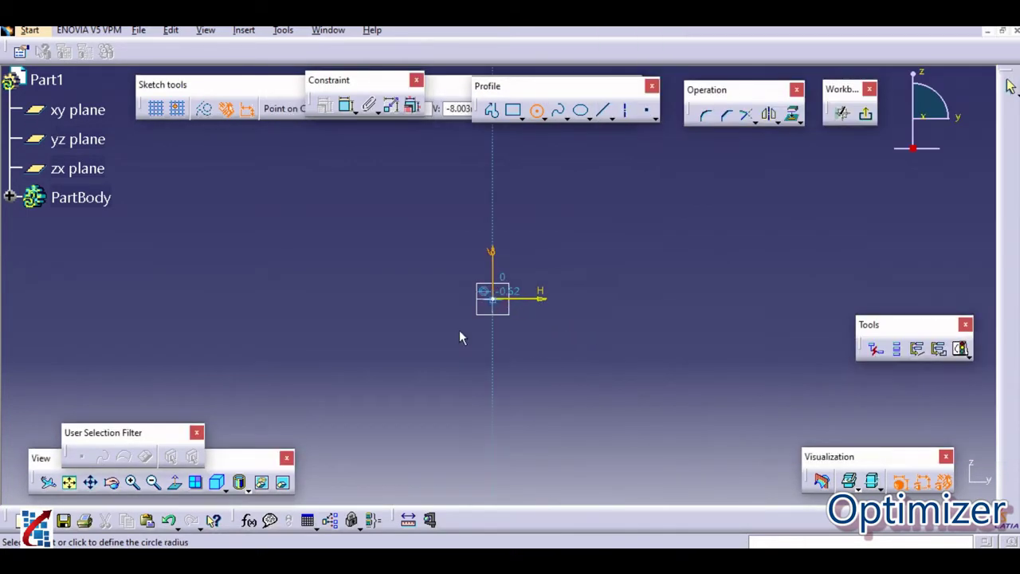
pyautogui.click(443, 346)
pyautogui.click(495, 300)
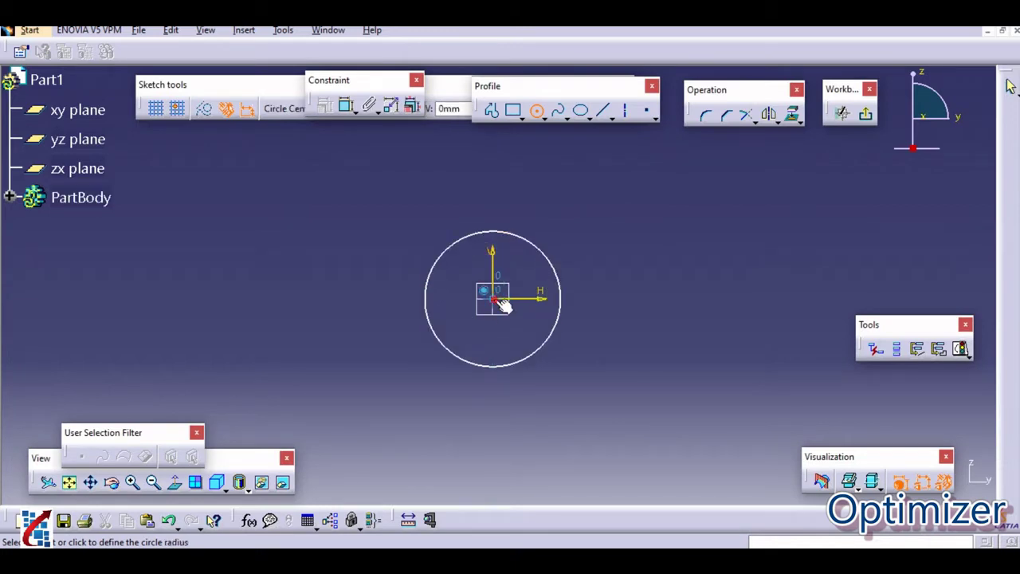
pyautogui.click(436, 386)
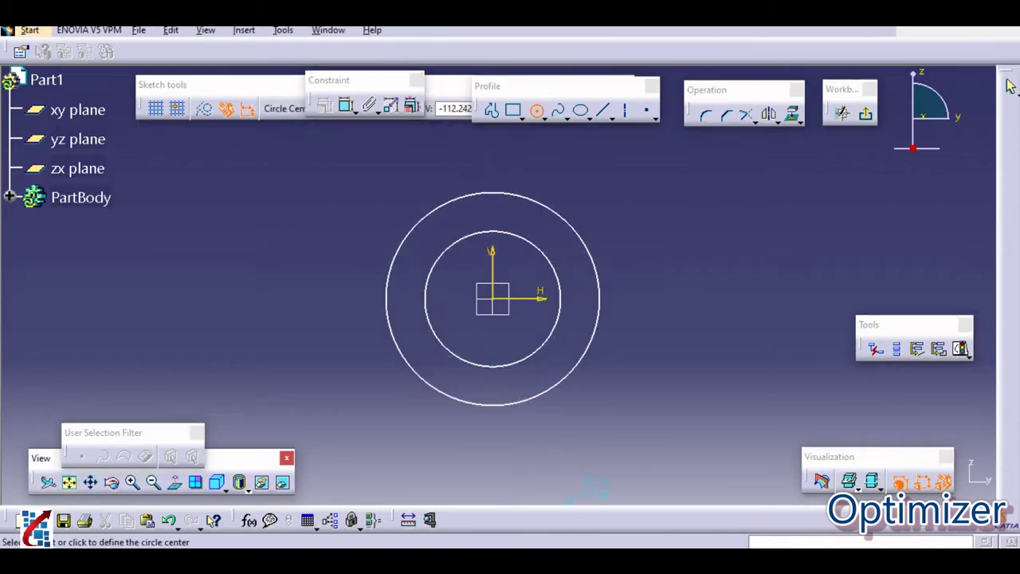
pyautogui.click(568, 558)
pyautogui.click(569, 558)
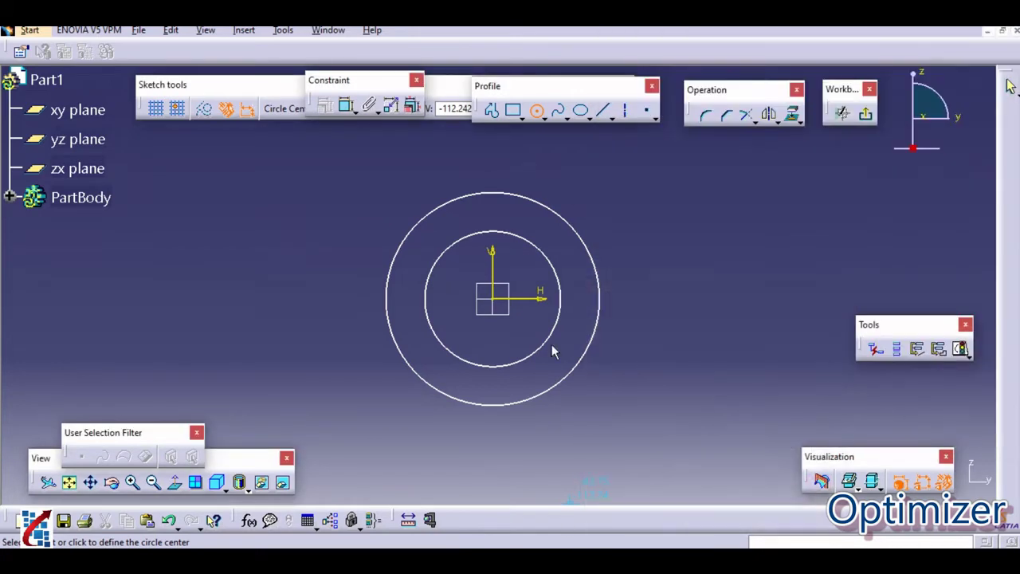
pyautogui.click(569, 558)
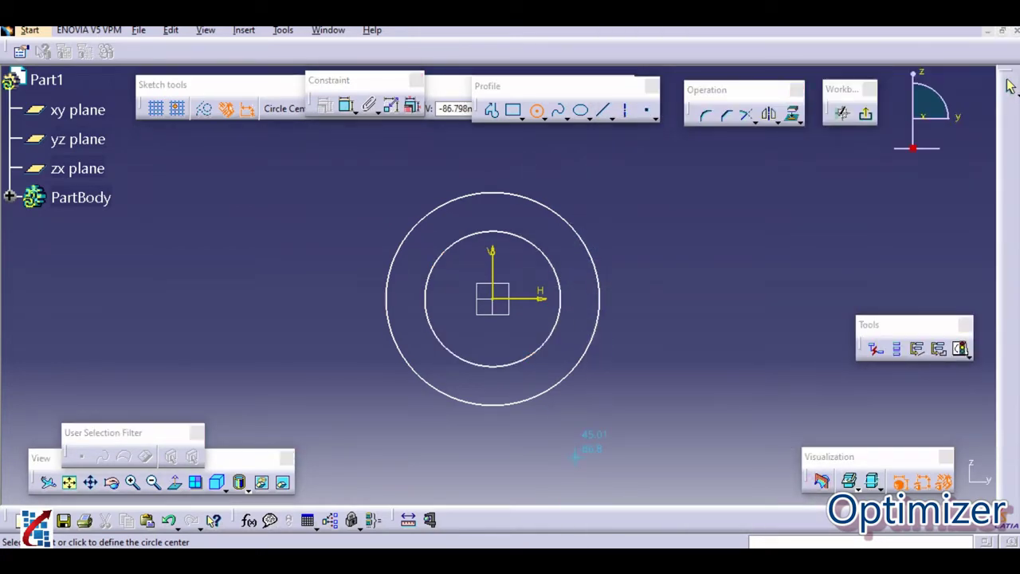
pyautogui.hotkey('alt', 'Tab')
pyautogui.hotkey('alt', 'Tab')
pyautogui.click(514, 110)
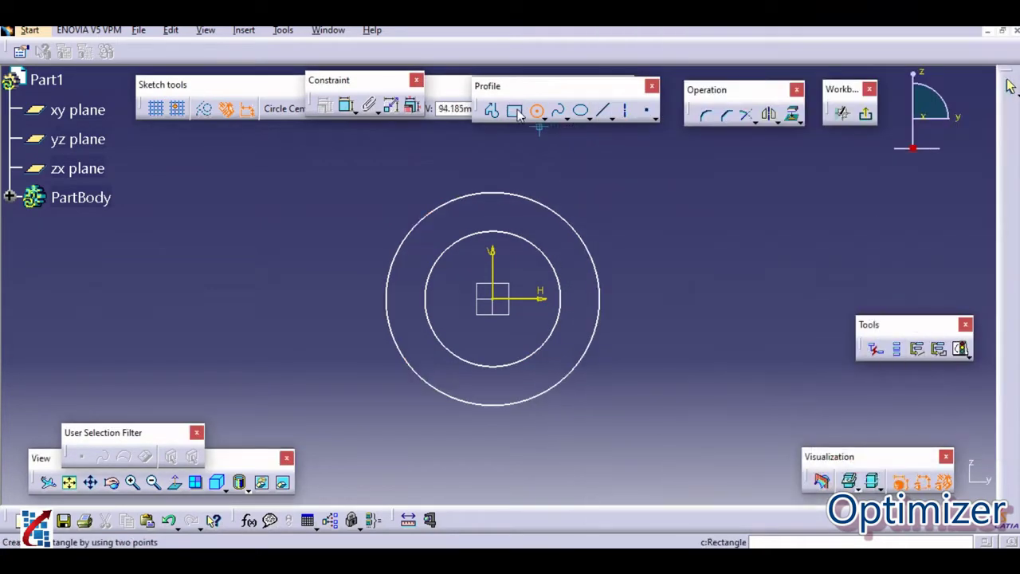
pyautogui.click(579, 298)
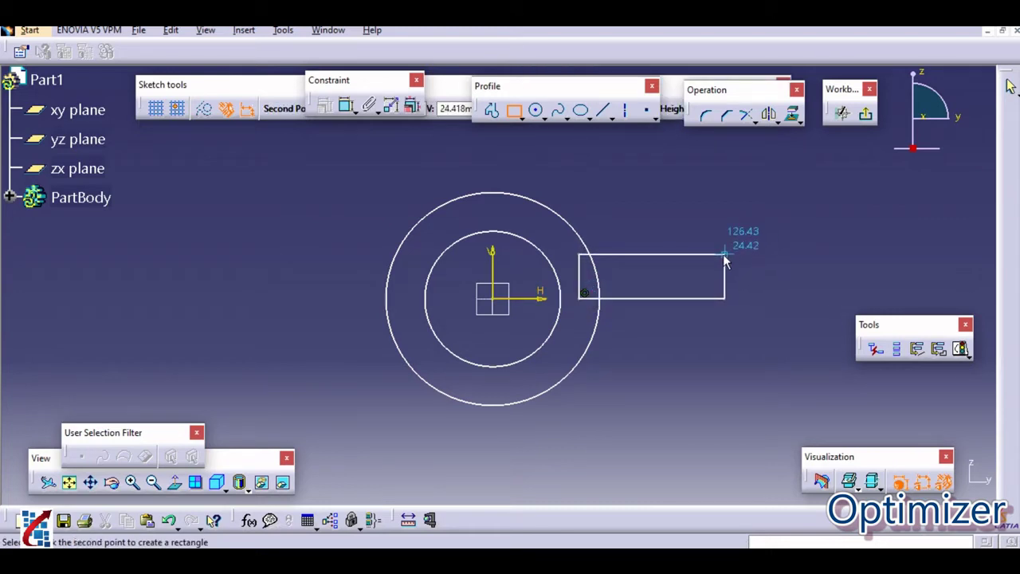
pyautogui.click(719, 257)
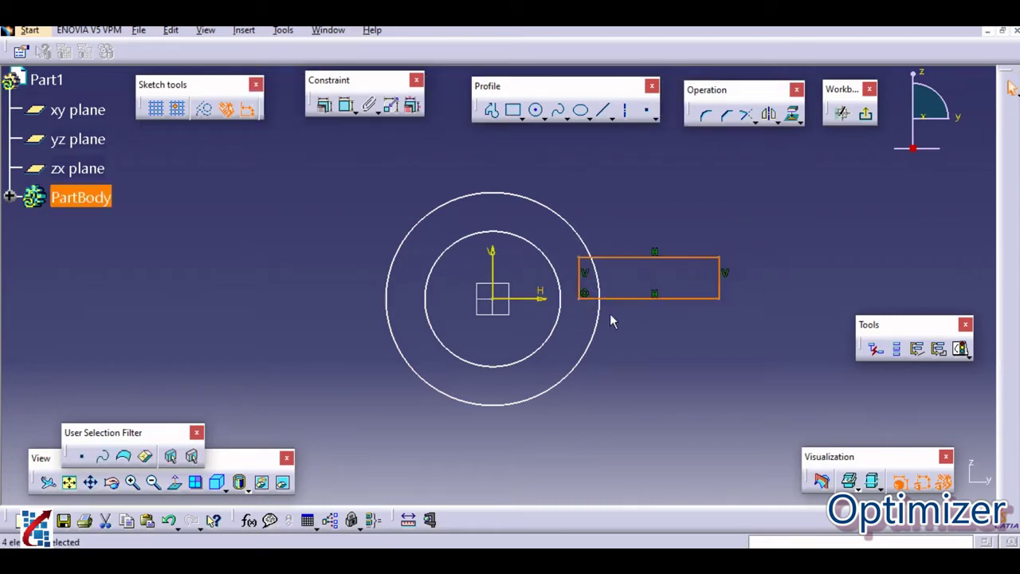
pyautogui.click(582, 314)
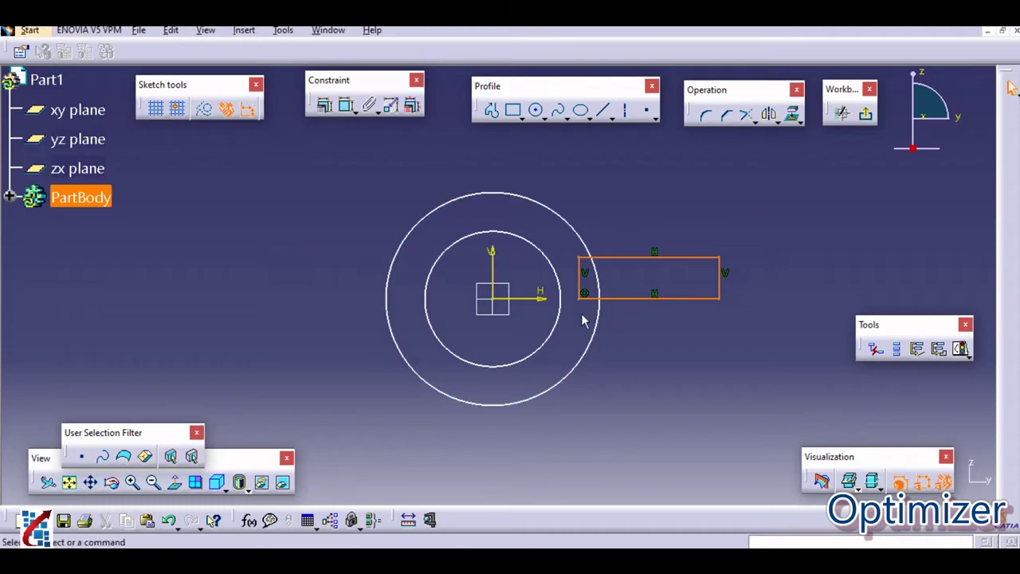
pyautogui.press('Delete')
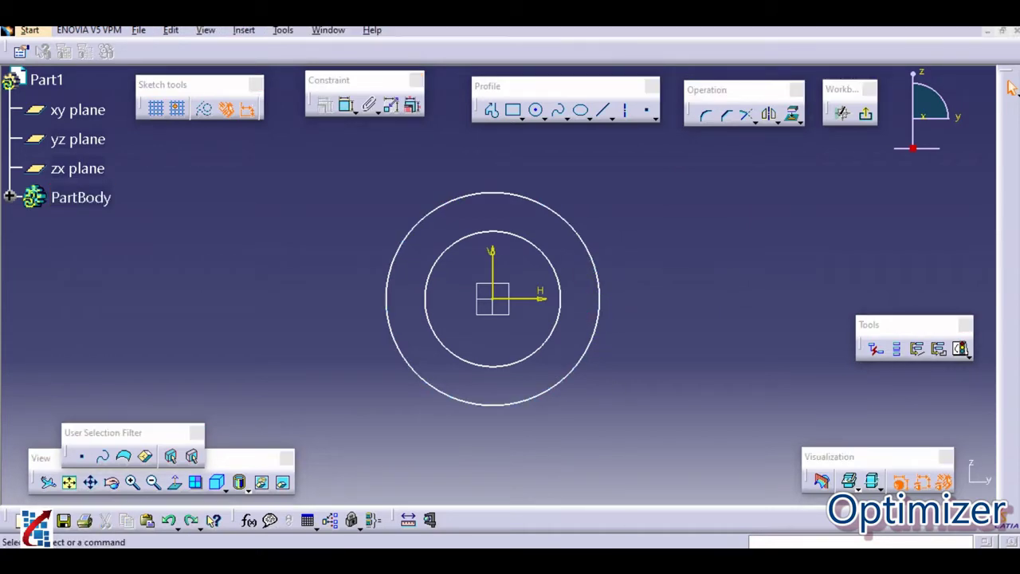
# Draw a stepped profile from the inner circle along the positive H axis to about 144 mm, around the upright, and back to the outer circle
pyautogui.click(513, 111)
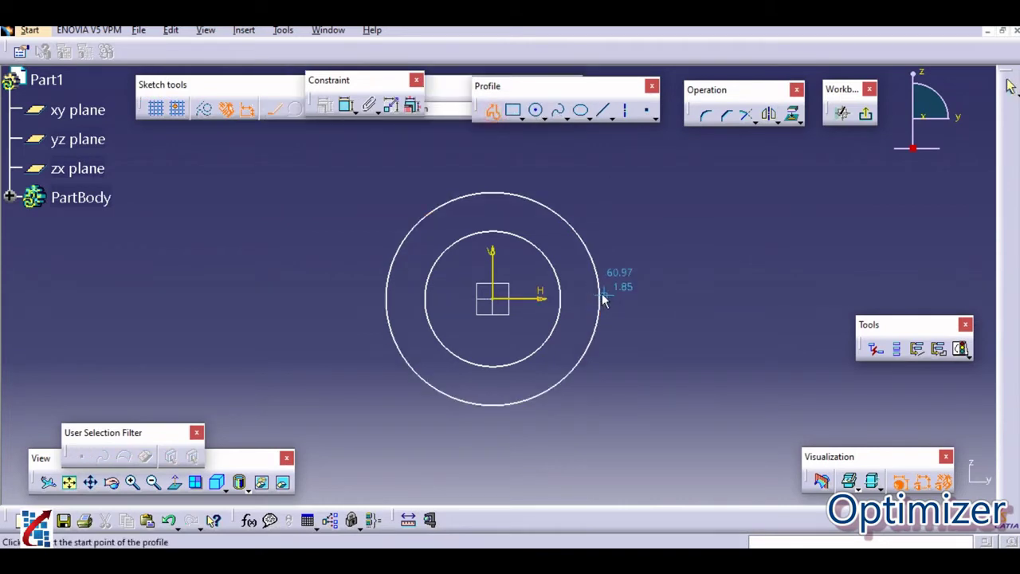
pyautogui.click(562, 298)
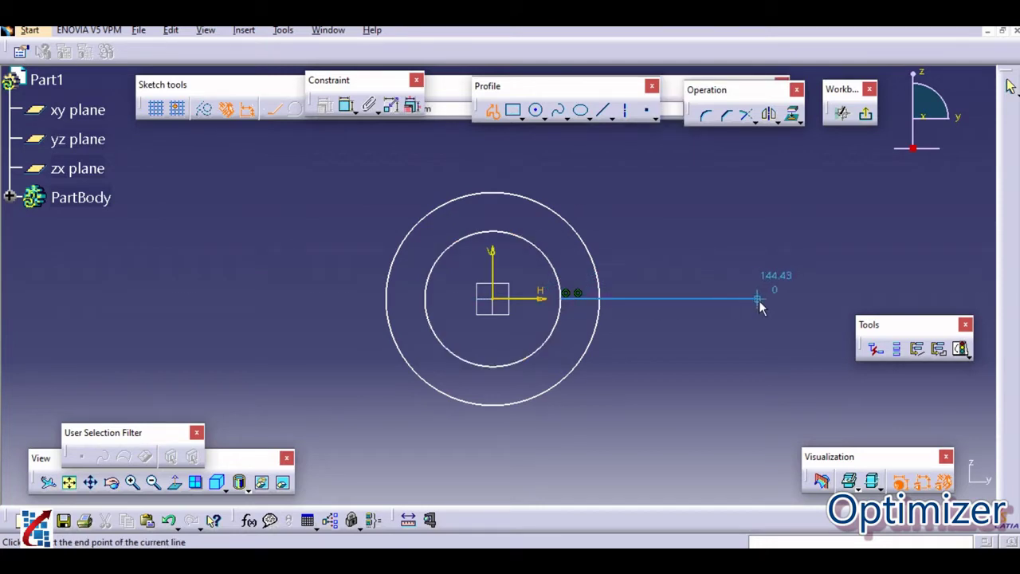
pyautogui.click(756, 298)
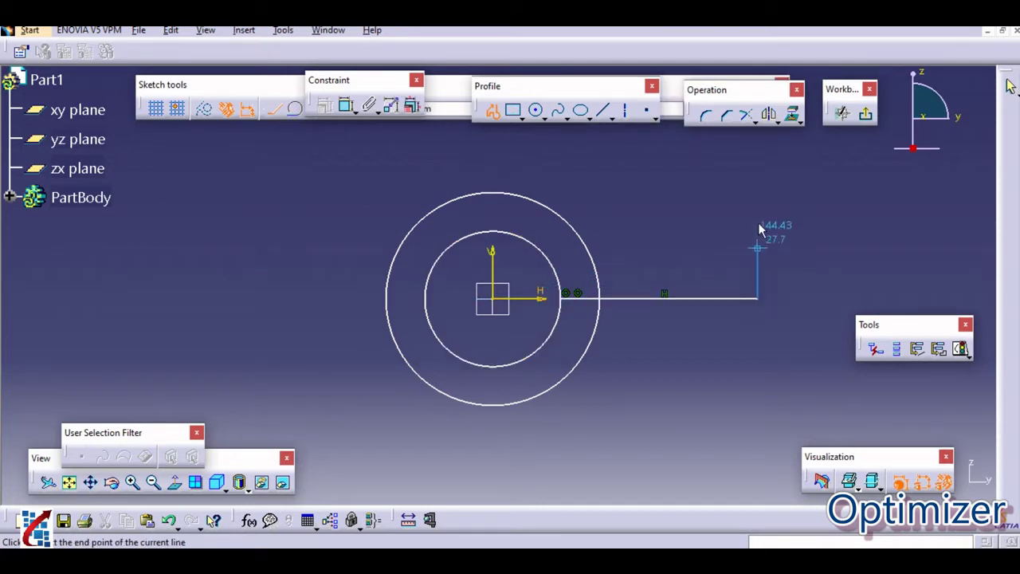
pyautogui.click(757, 180)
pyautogui.click(706, 180)
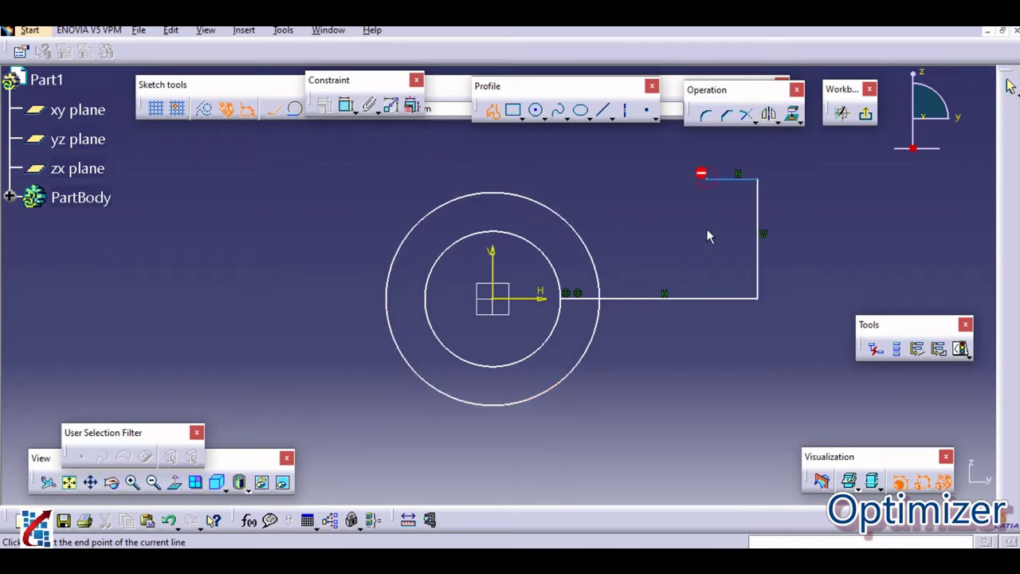
pyautogui.click(708, 256)
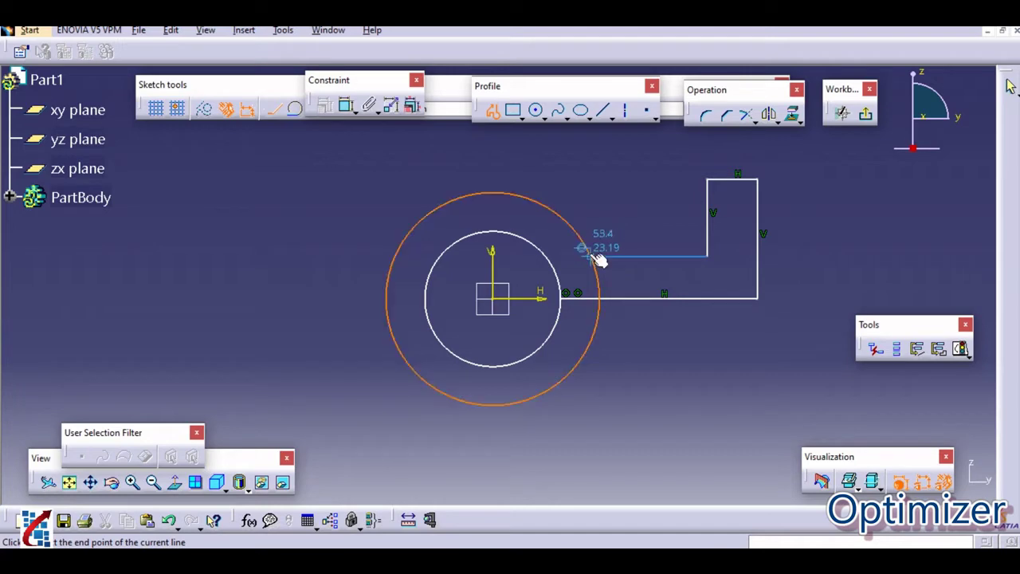
pyautogui.click(593, 255)
pyautogui.press('Escape')
pyautogui.moveTo(609, 363)
pyautogui.mouseDown(button='middle')
pyautogui.moveTo(624, 357)
pyautogui.moveTo(629, 376)
pyautogui.mouseUp(button='middle')
# Draw the opposite profile from the inner circle along the H axis to about -163 mm, up about 23 mm, and back to the outer circle
pyautogui.click(598, 557)
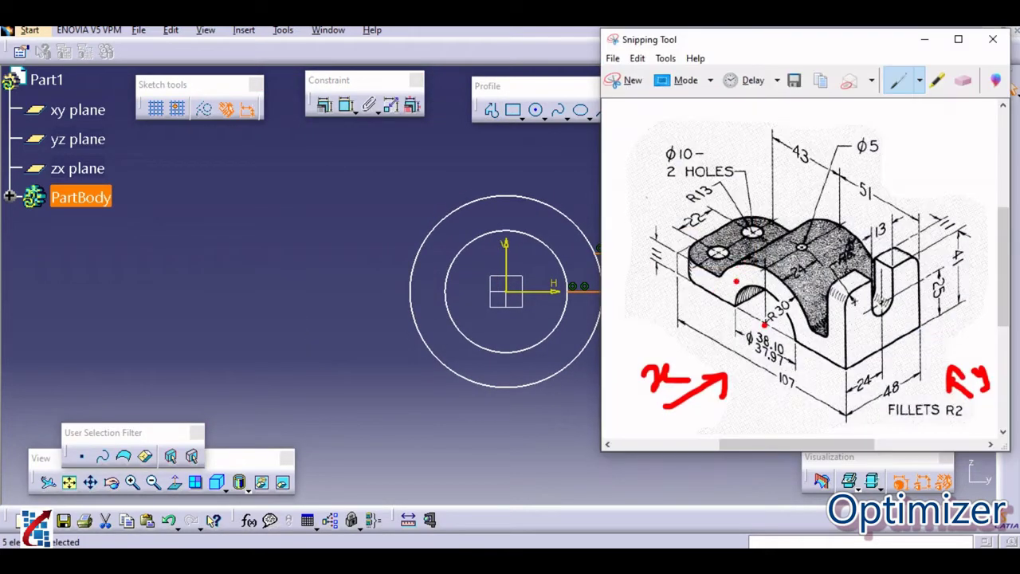
pyautogui.hotkey('alt', 'Tab')
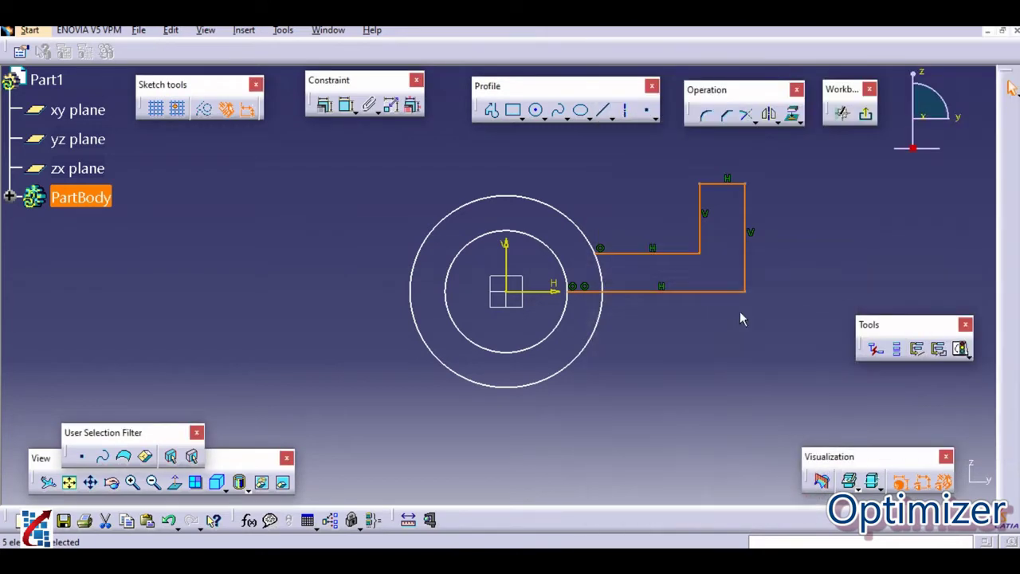
pyautogui.click(492, 114)
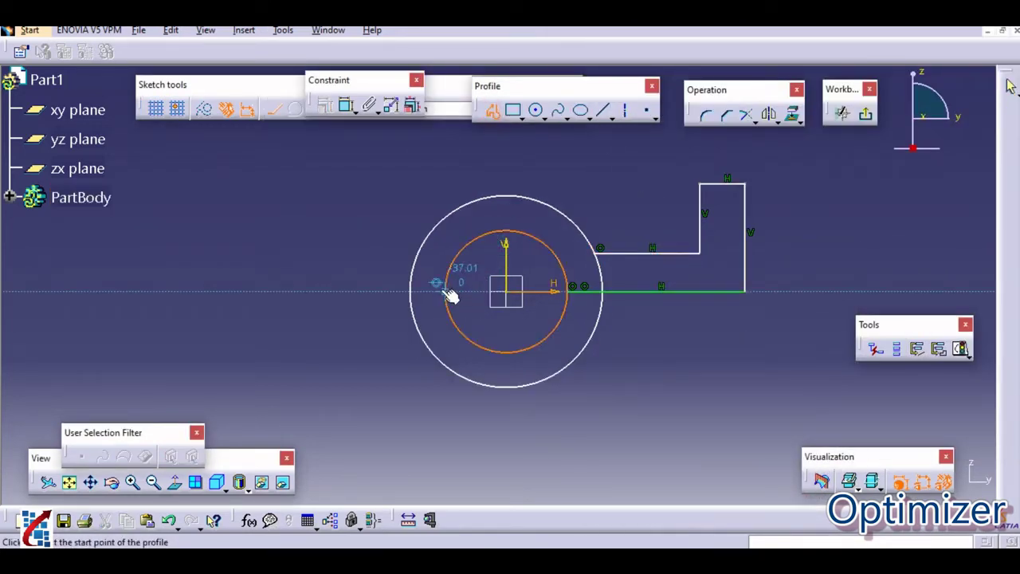
pyautogui.click(448, 291)
pyautogui.click(236, 290)
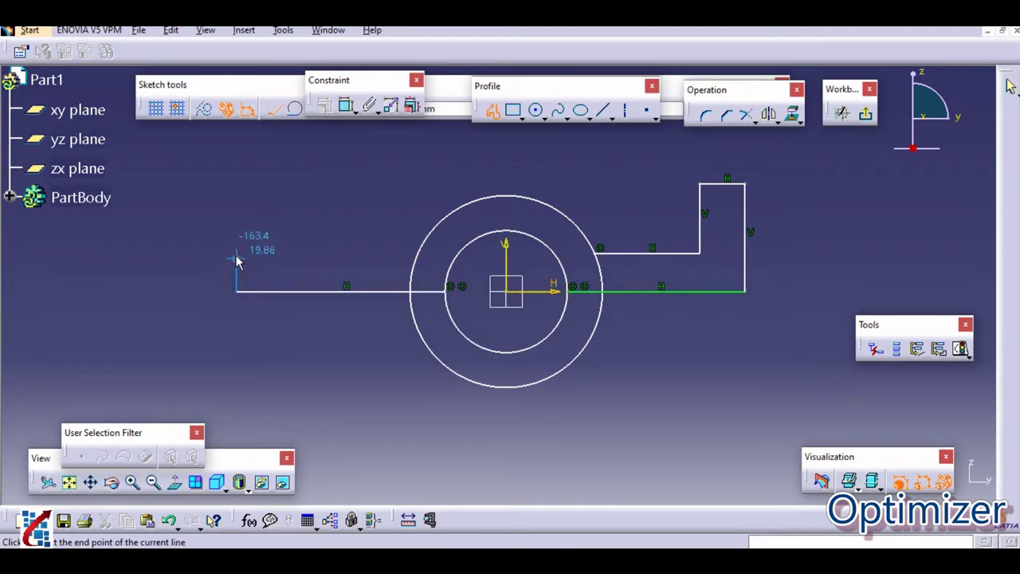
pyautogui.click(236, 254)
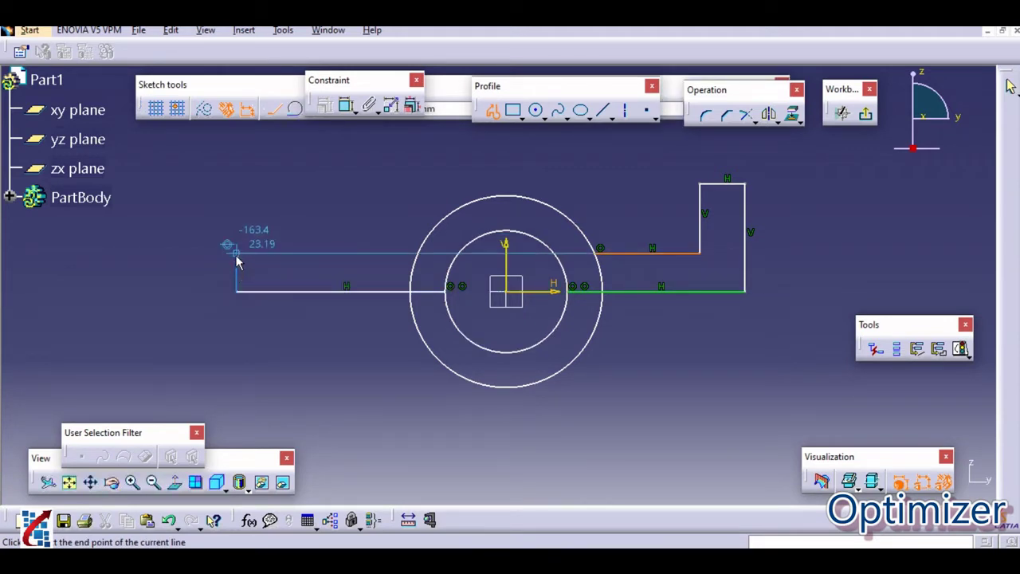
pyautogui.doubleClick(420, 254)
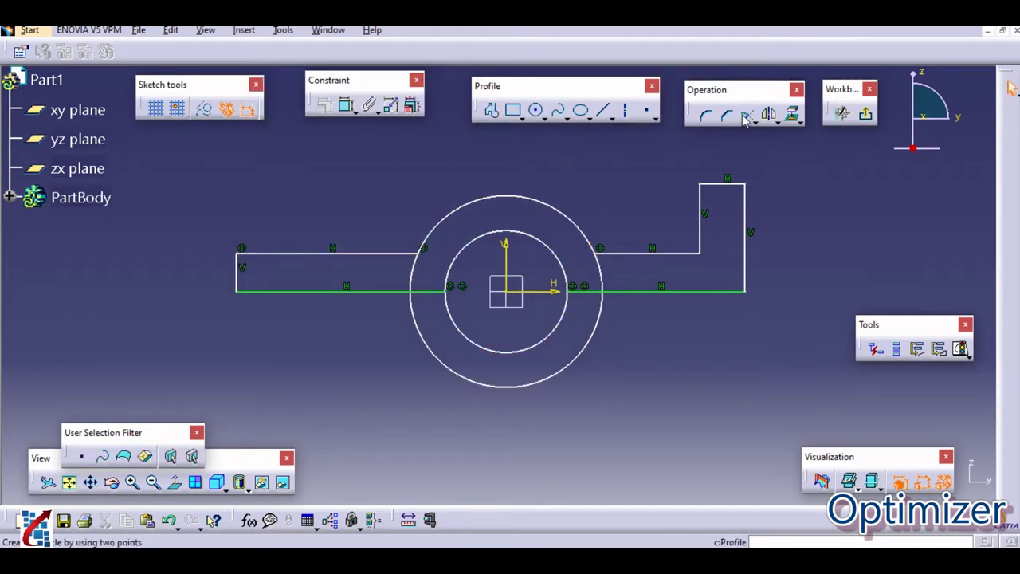
# Quick Trim both circles' lower halves and the outer circle's short arcs inside the two side profiles, leaving a single closed outline
pyautogui.click(774, 122)
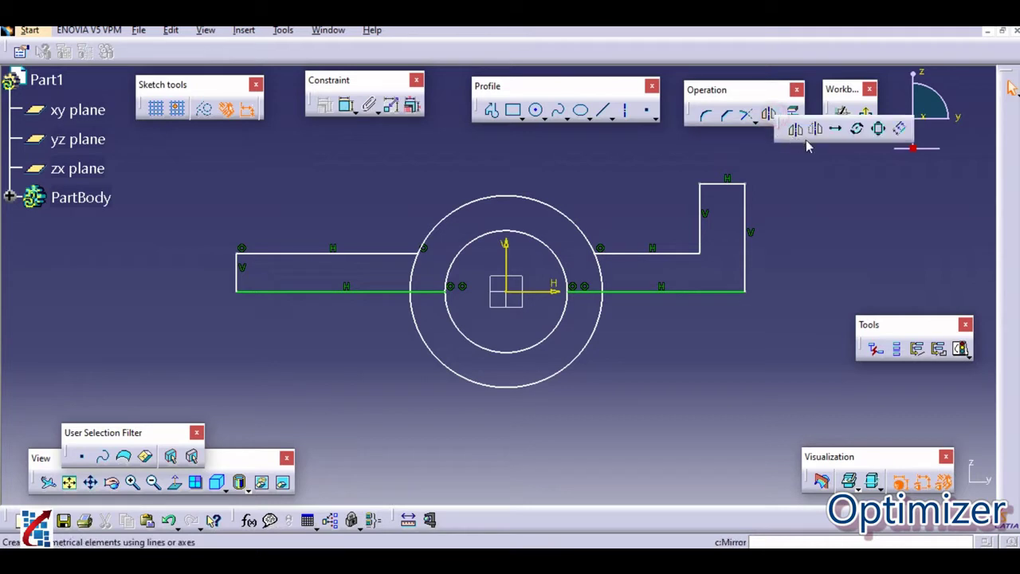
pyautogui.click(748, 117)
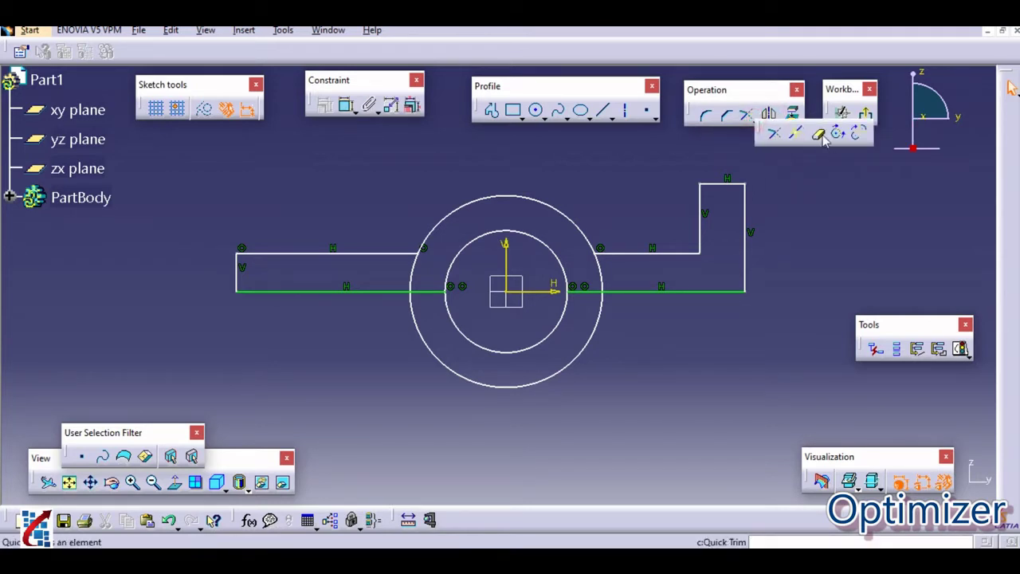
pyautogui.click(819, 134)
pyautogui.click(598, 335)
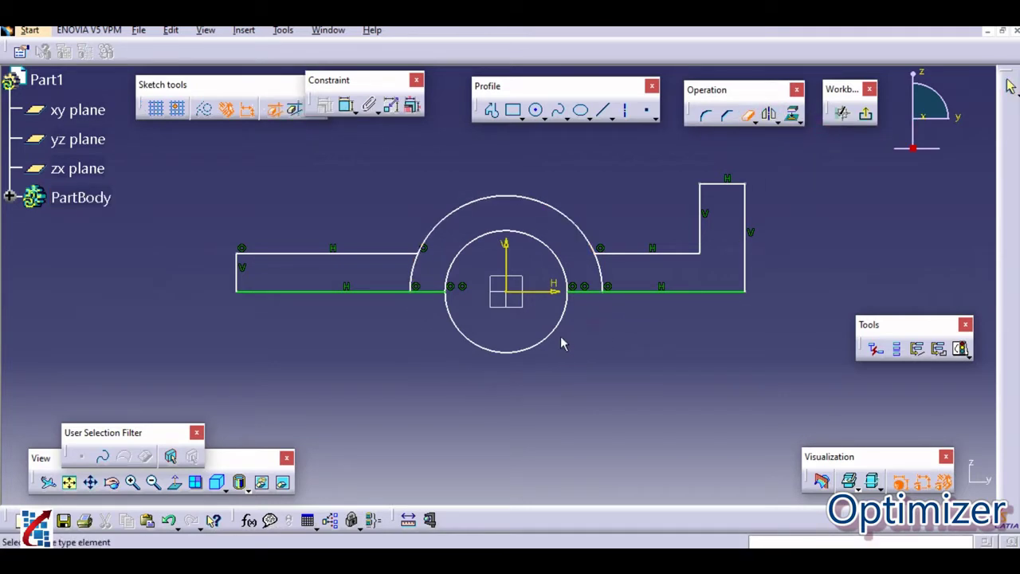
pyautogui.click(503, 347)
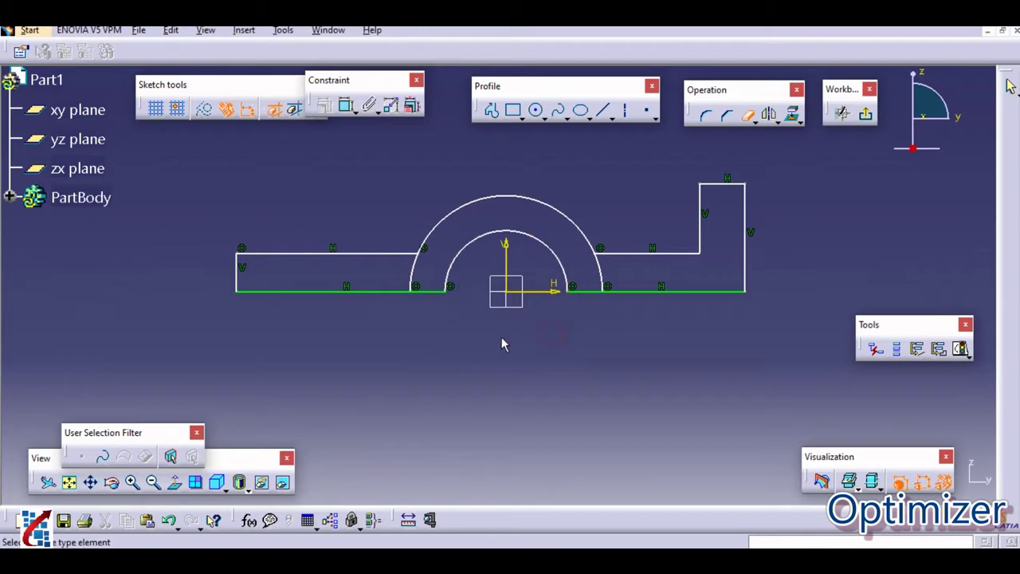
pyautogui.click(609, 279)
pyautogui.click(412, 276)
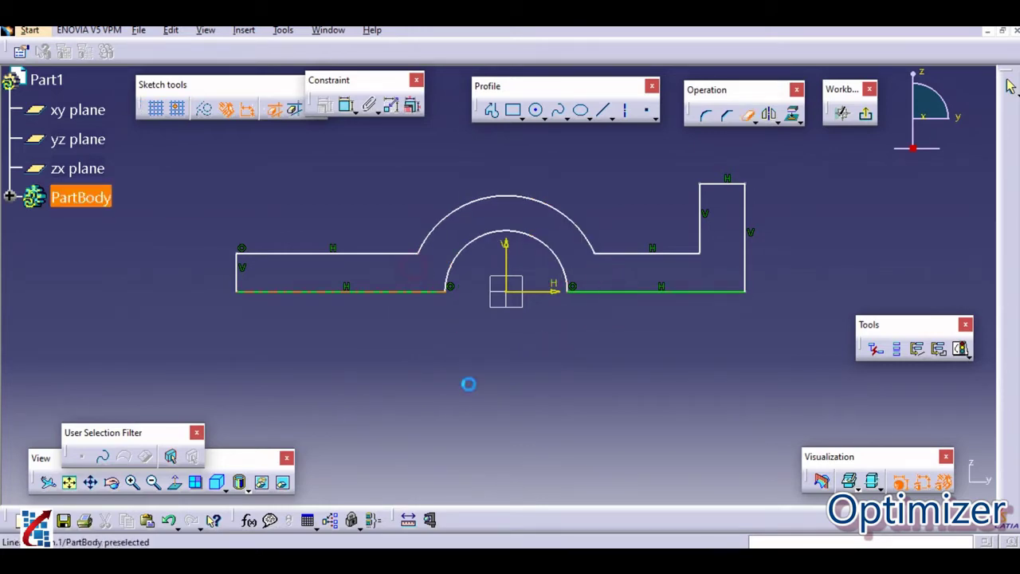
pyautogui.hotkey('alt', 'Tab')
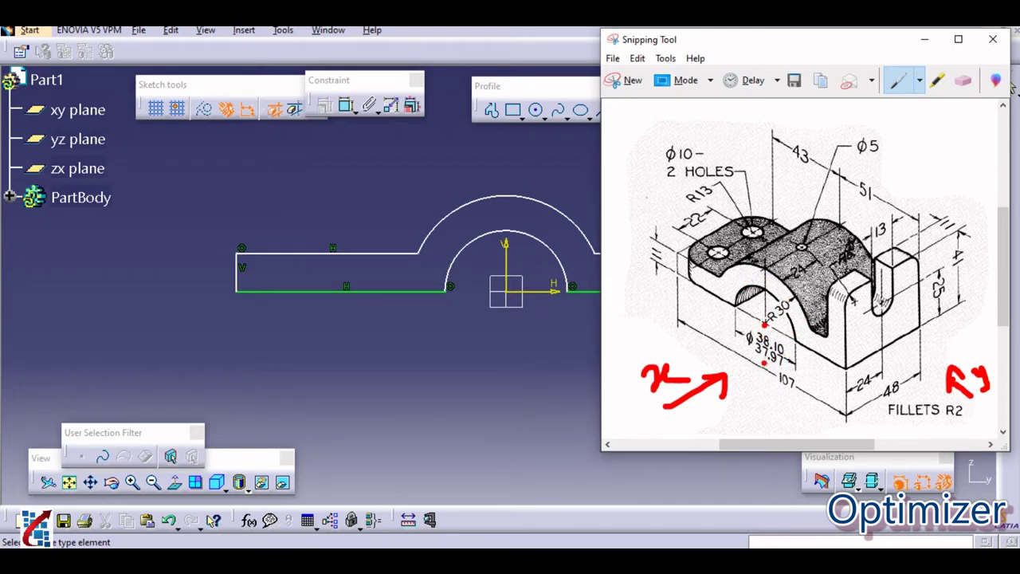
pyautogui.click(551, 358)
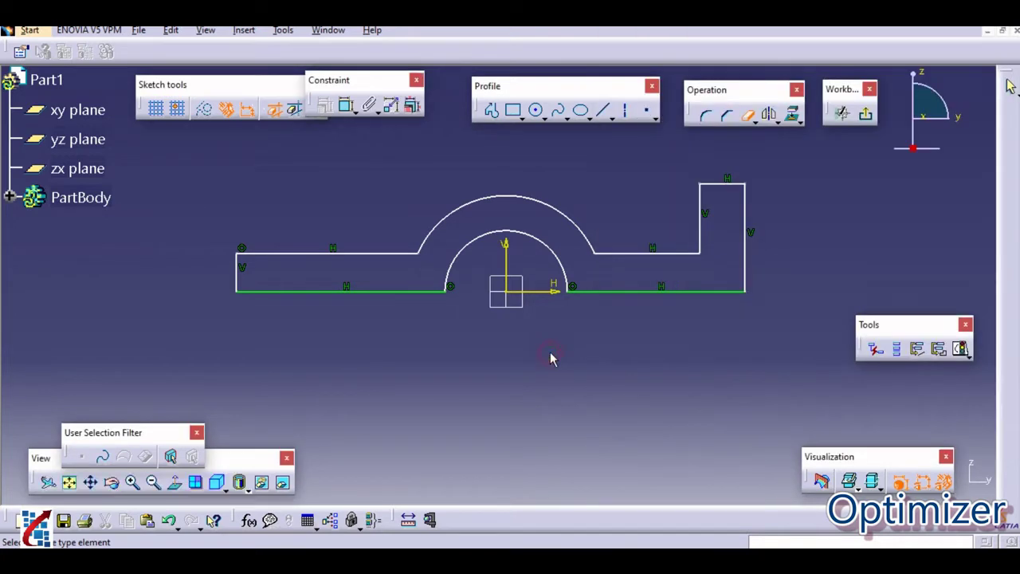
pyautogui.click(535, 110)
pyautogui.click(534, 110)
pyautogui.click(567, 216)
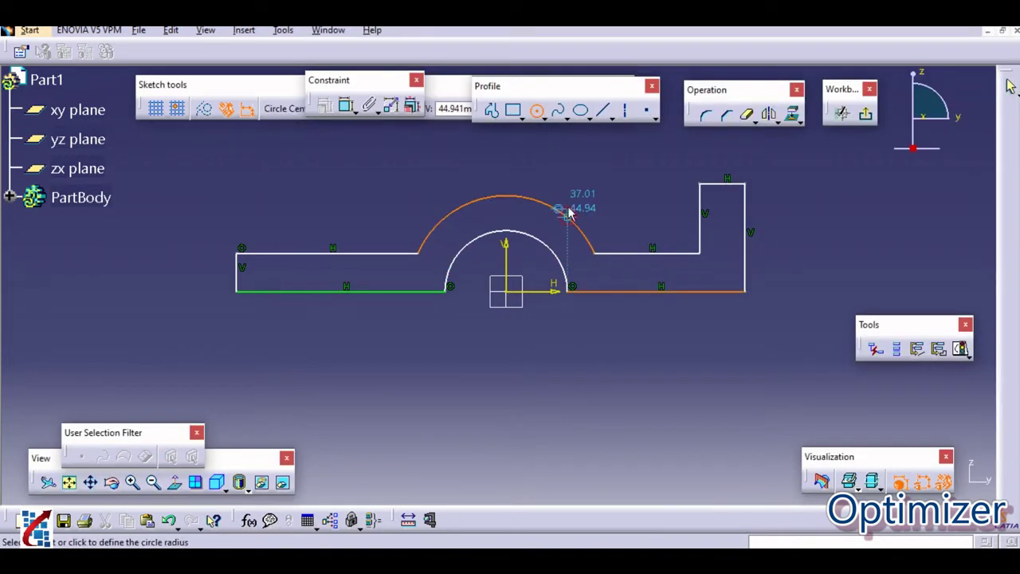
pyautogui.press('Escape')
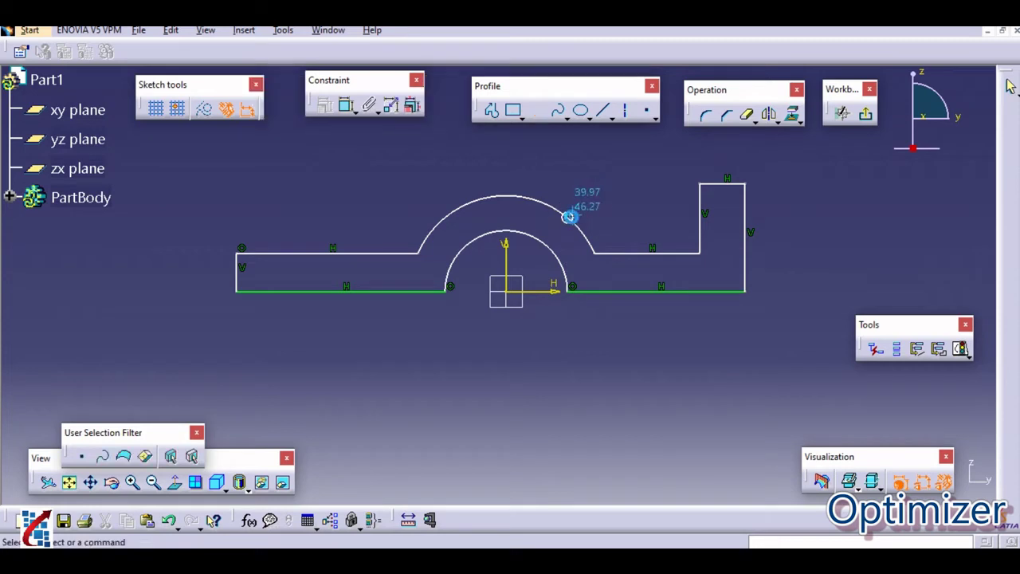
# Dimension the outer arc with a radius constraint and set it to 30 mm
pyautogui.click(345, 105)
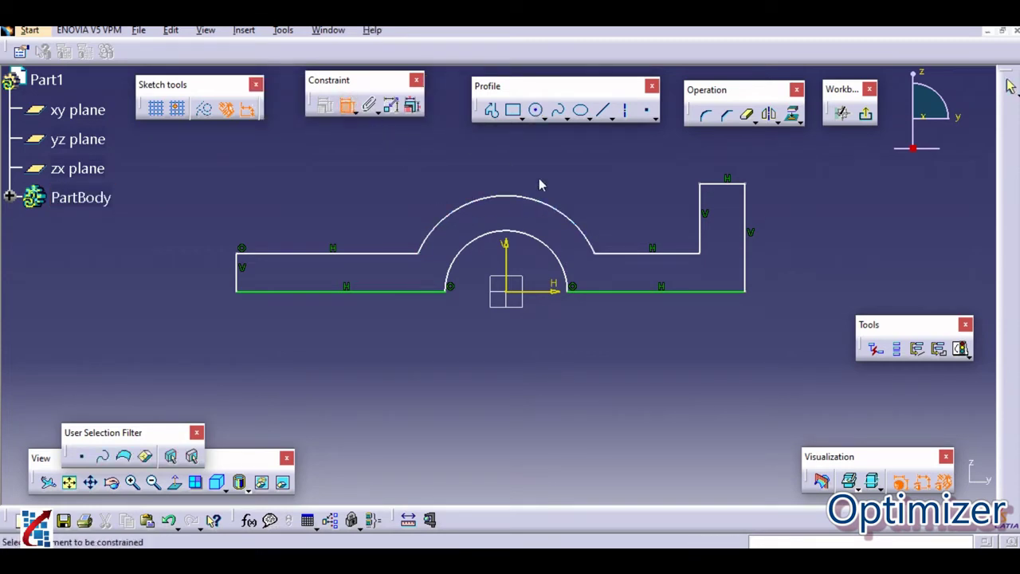
pyautogui.click(558, 199)
pyautogui.doubleClick(581, 191)
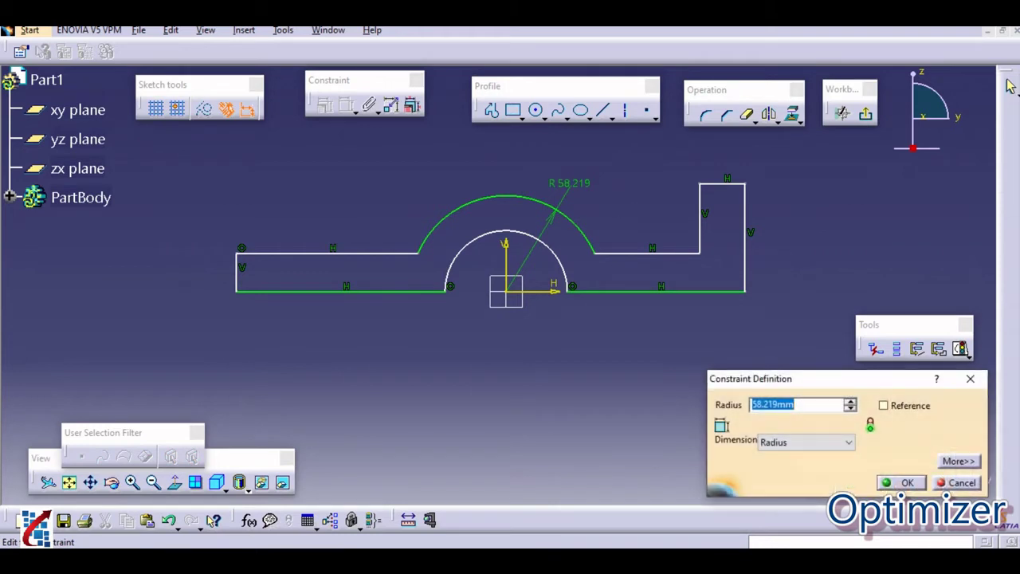
pyautogui.write('30')
pyautogui.press('Return')
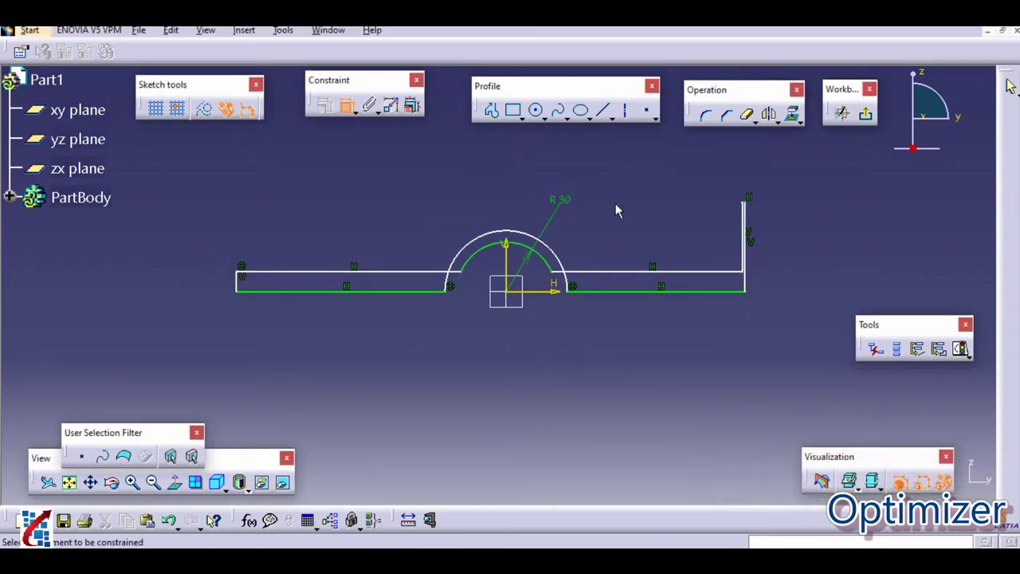
# Constrain the inner arc as a diameter dimension and set it to 38 mm
pyautogui.click(557, 252)
pyautogui.click(580, 231)
pyautogui.doubleClick(580, 233)
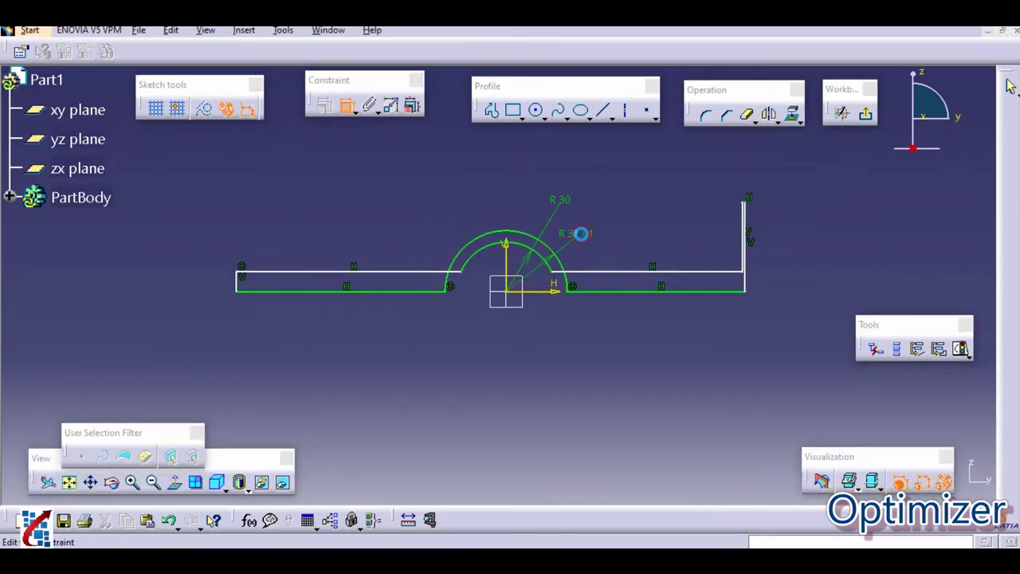
pyautogui.click(800, 442)
pyautogui.click(785, 467)
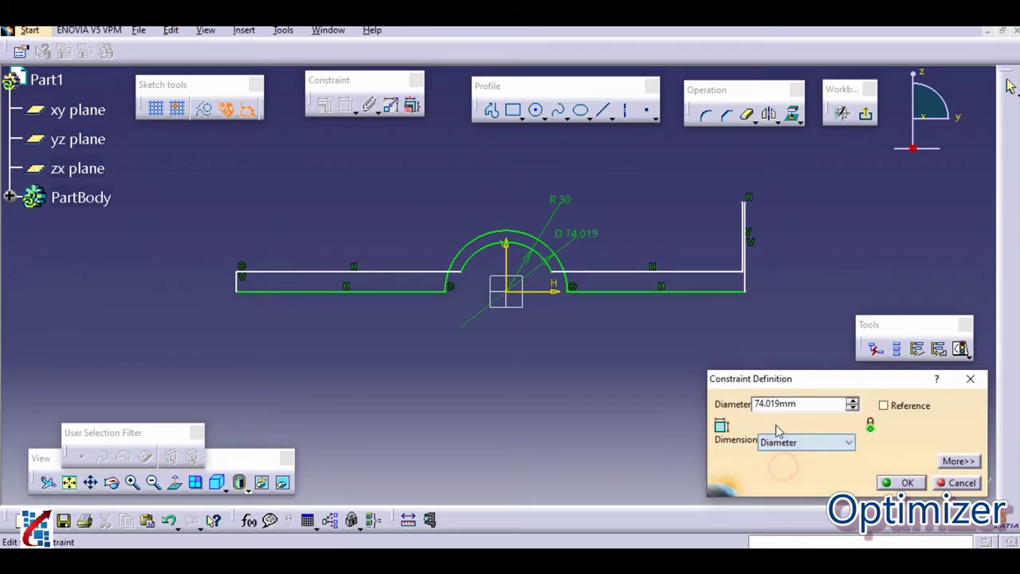
pyautogui.doubleClick(772, 405)
pyautogui.write('38')
pyautogui.press('Return')
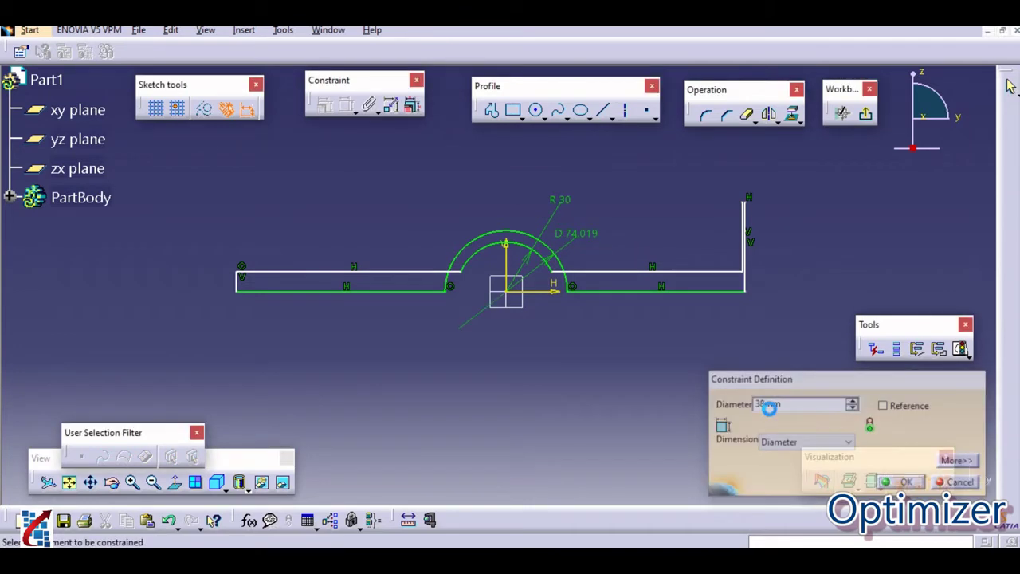
# Dimension the profile's overall length between its two outer vertical edges and set it to 107 mm
pyautogui.click(744, 288)
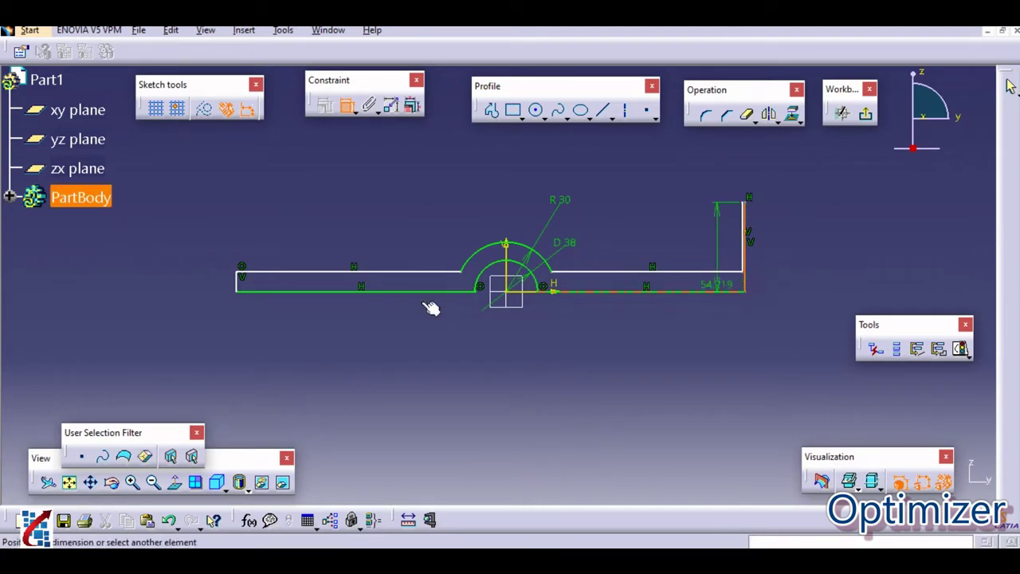
pyautogui.click(239, 283)
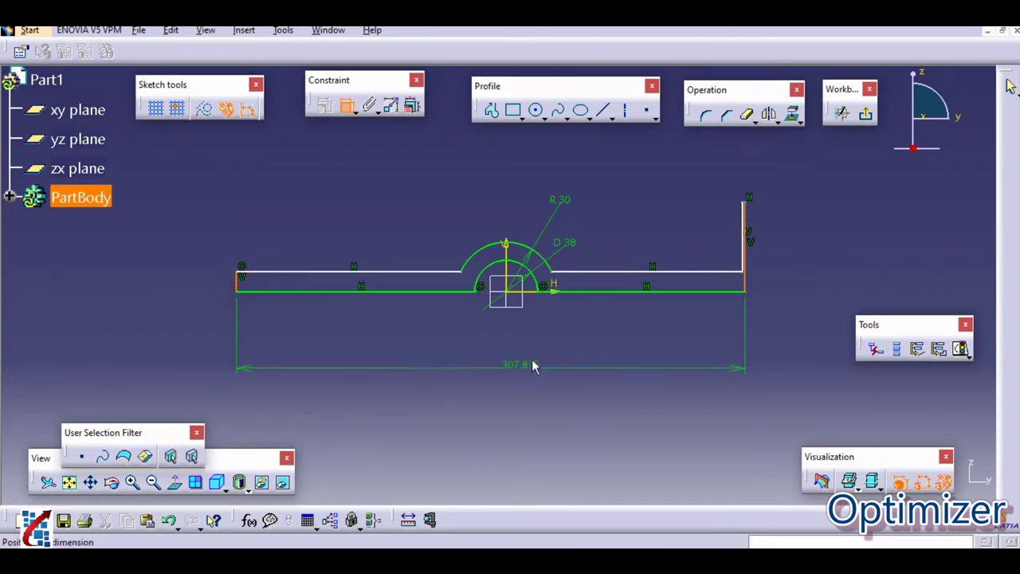
pyautogui.click(531, 349)
pyautogui.hotkey('alt', 'Tab')
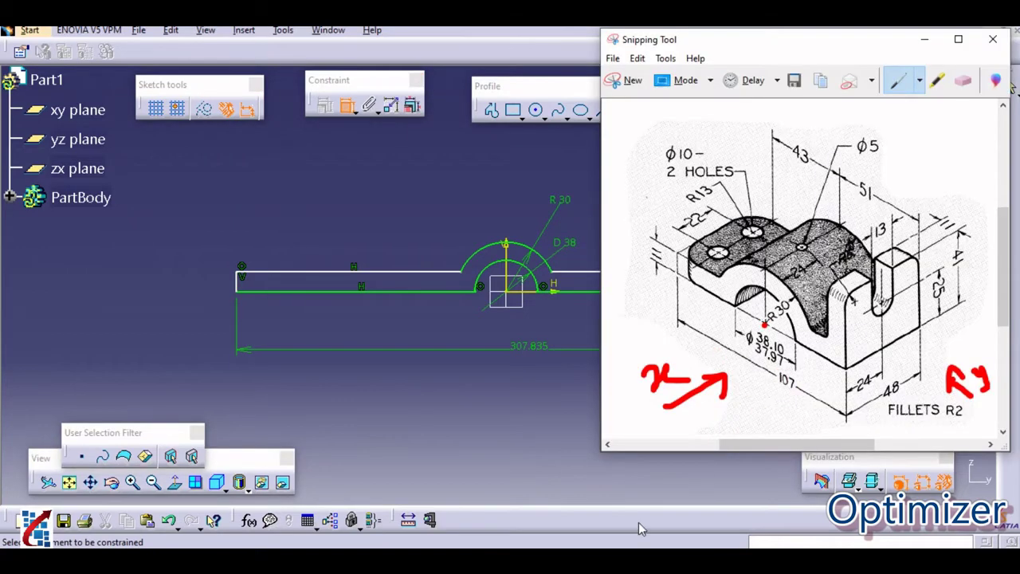
pyautogui.hotkey('alt', 'Tab')
pyautogui.doubleClick(525, 349)
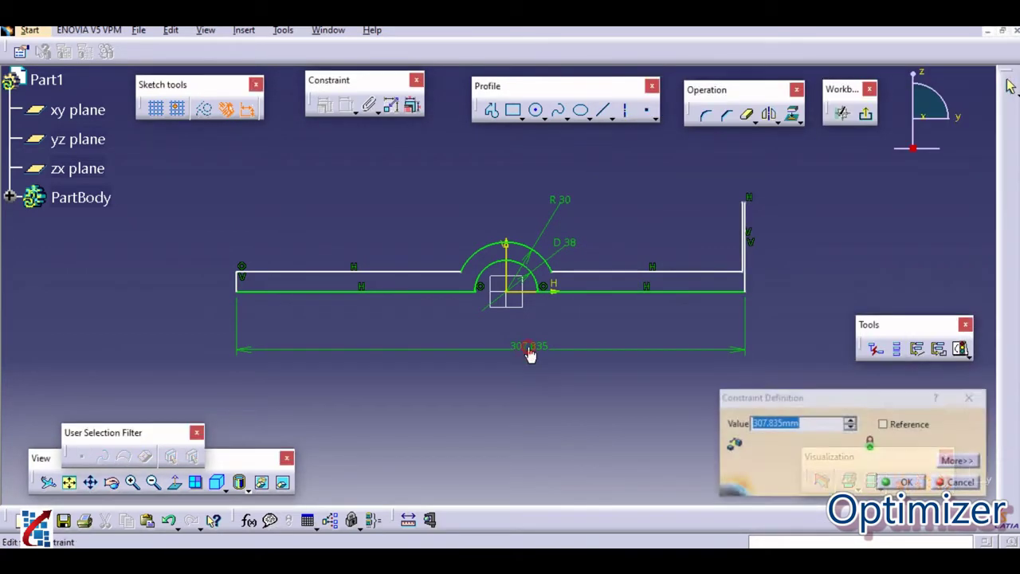
pyautogui.write('107mm')
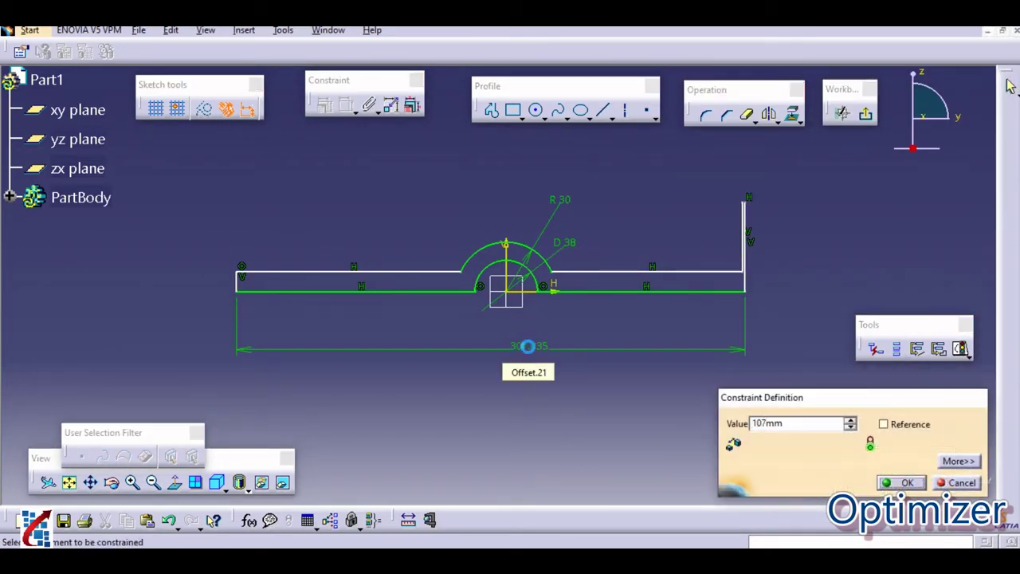
pyautogui.press('Return')
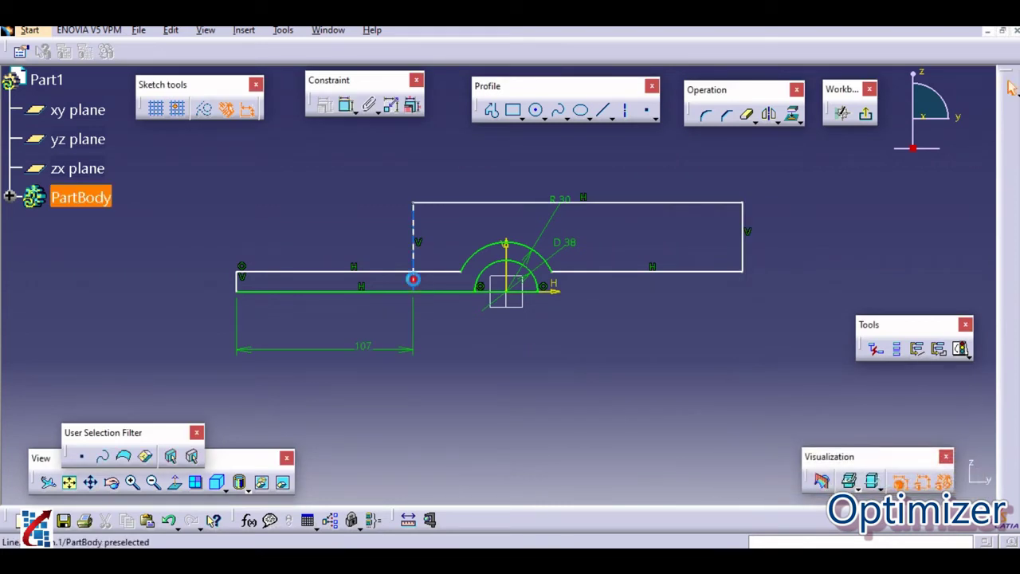
# Move the upright's outer edge to about 58 mm along positive H and its inner edge inward, making the upright about 12 mm wide
pyautogui.moveTo(411, 289); pyautogui.dragTo(603, 286)
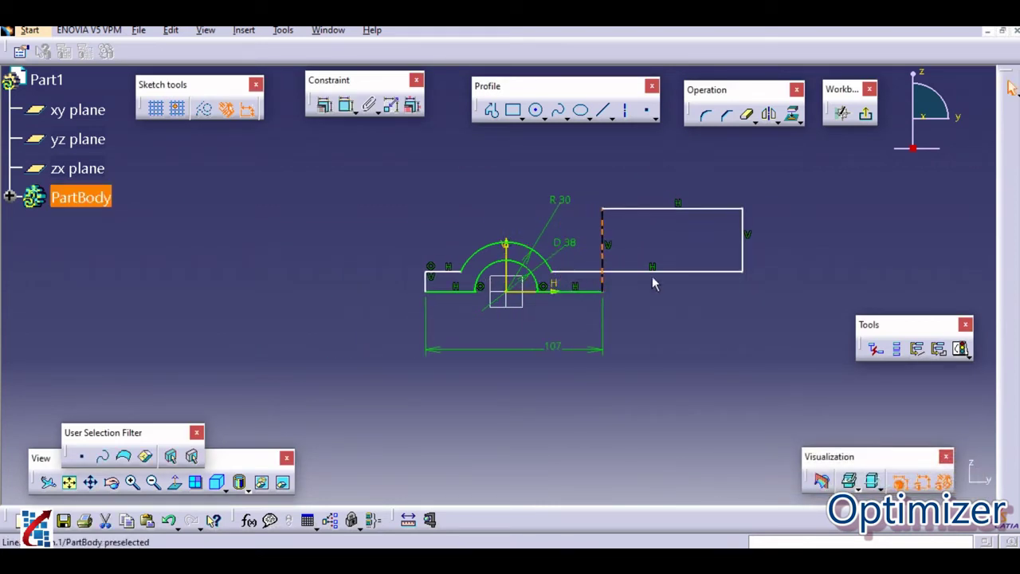
pyautogui.moveTo(748, 257); pyautogui.dragTo(603, 239)
pyautogui.click(667, 281)
pyautogui.moveTo(640, 302); pyautogui.dragTo(658, 246, button='middle')
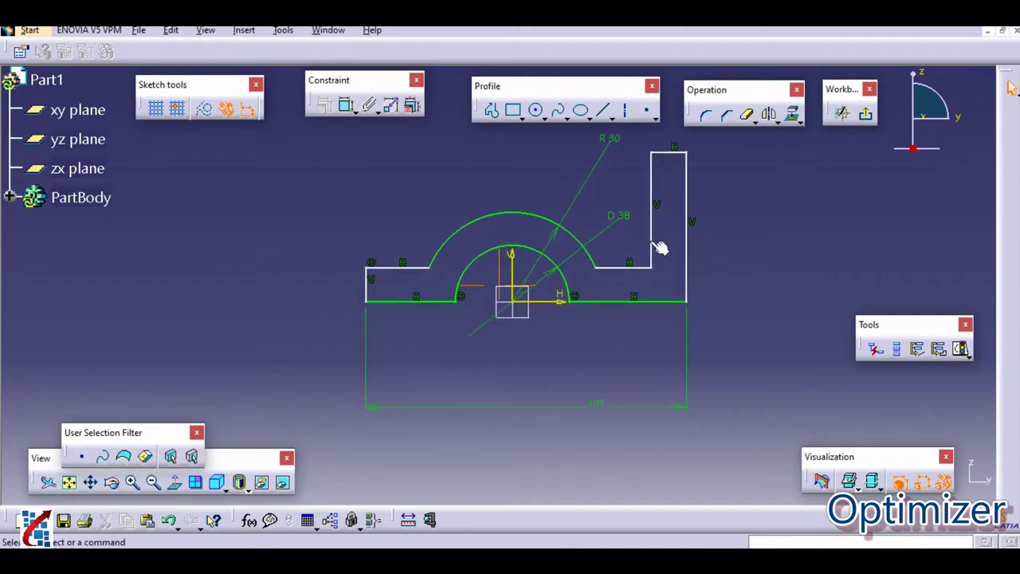
pyautogui.moveTo(694, 299); pyautogui.dragTo(641, 352, button='middle')
# Check the reference drawing, then dimension the upright's outer vertical edge and set its height to 41 mm
pyautogui.hotkey('alt', 'Tab')
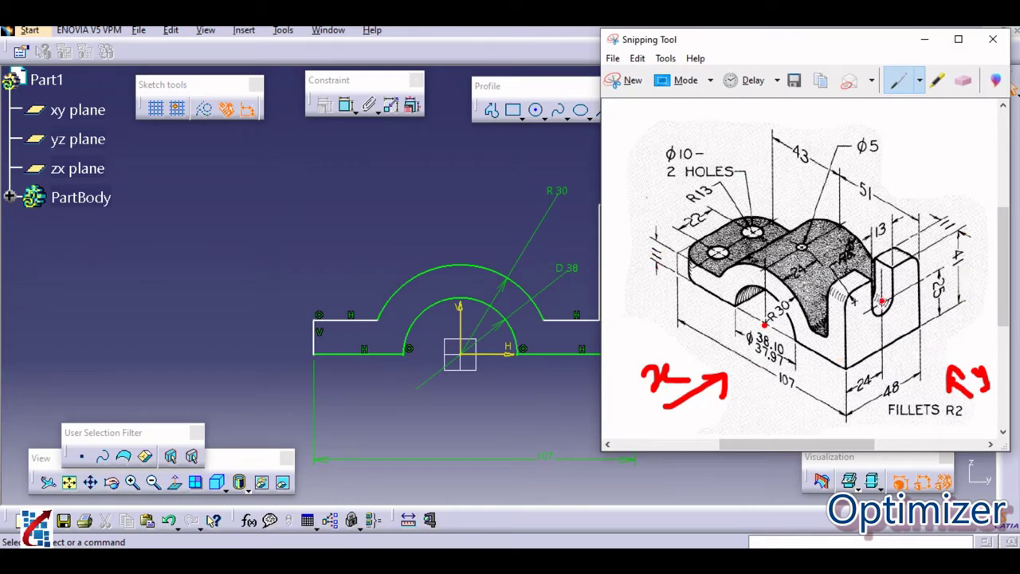
pyautogui.hotkey('alt', 'Tab')
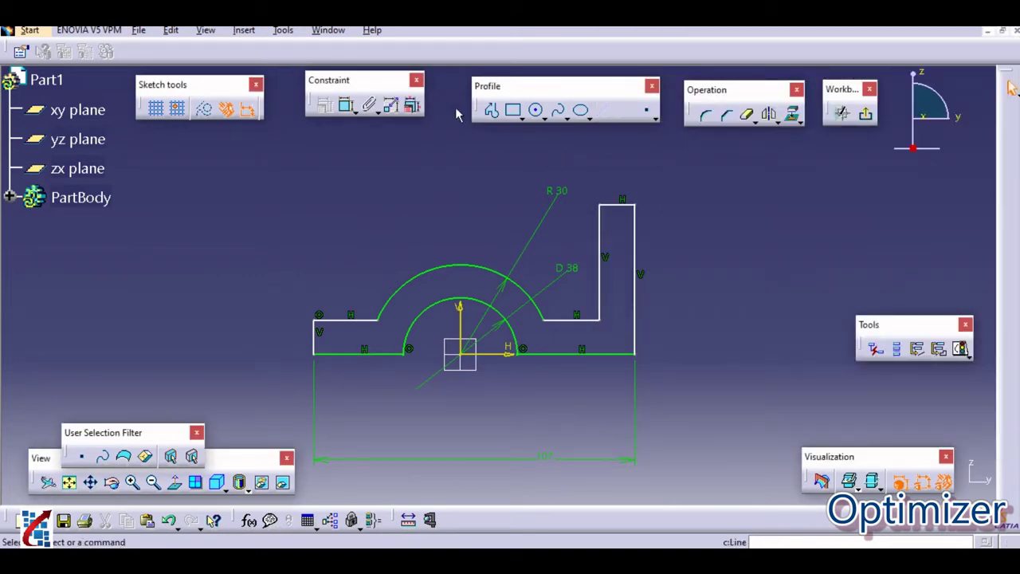
pyautogui.click(344, 102)
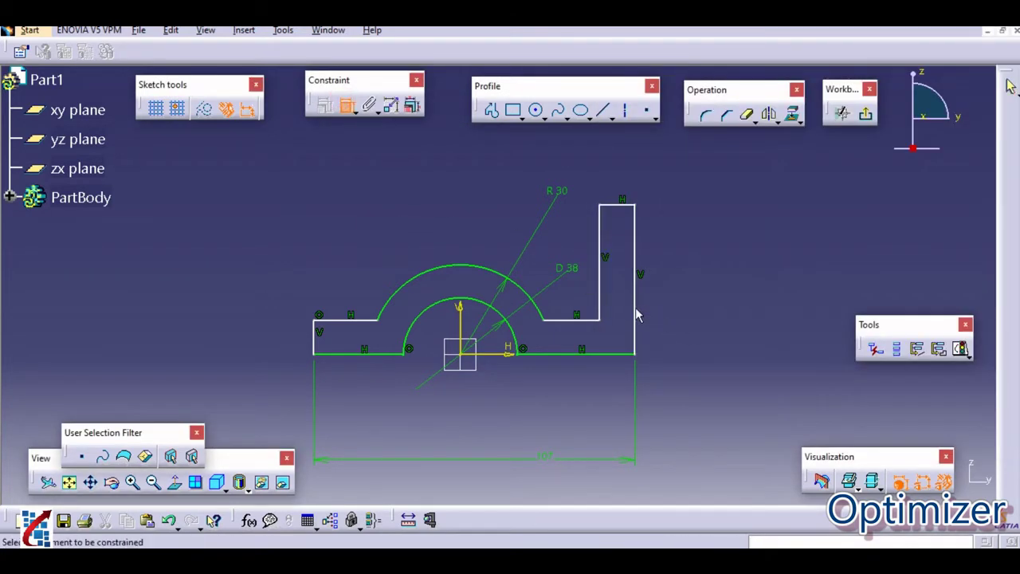
pyautogui.click(635, 303)
pyautogui.click(726, 301)
pyautogui.doubleClick(726, 302)
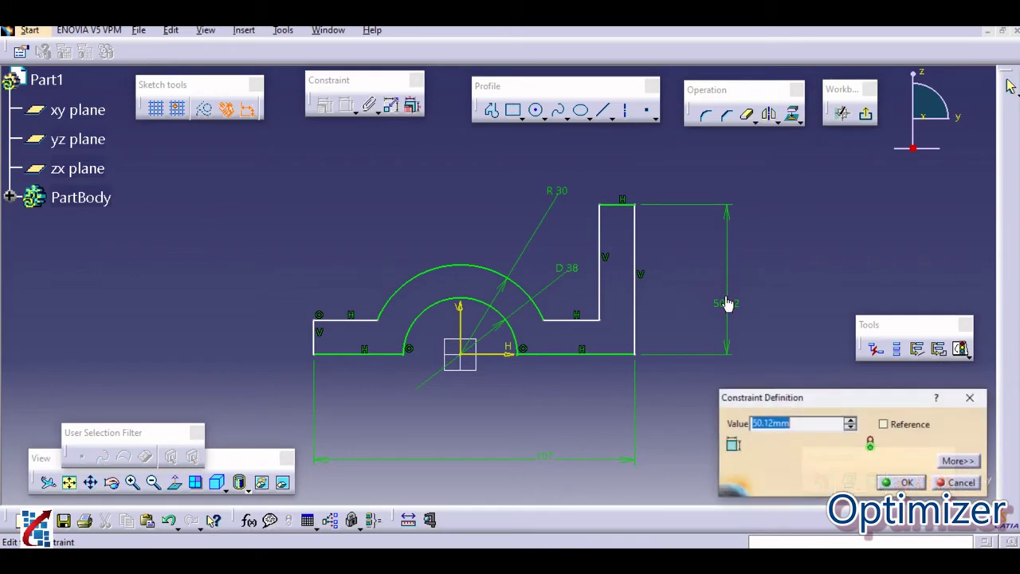
pyautogui.write('41')
pyautogui.press('Return')
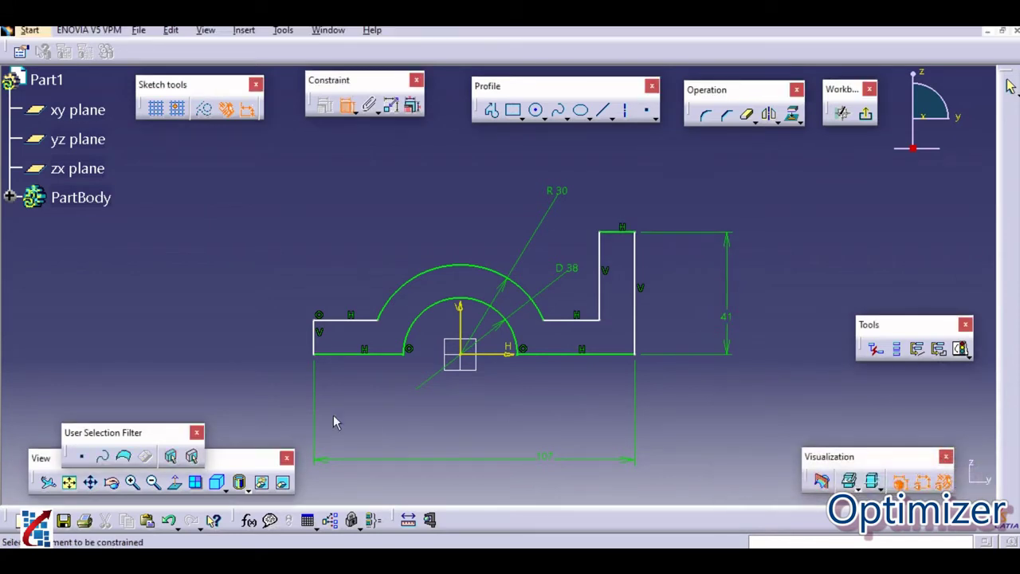
# Dimension the short vertical edge at the flat flange's end and set it to 11 mm
pyautogui.click(313, 343)
pyautogui.click(267, 341)
pyautogui.doubleClick(267, 341)
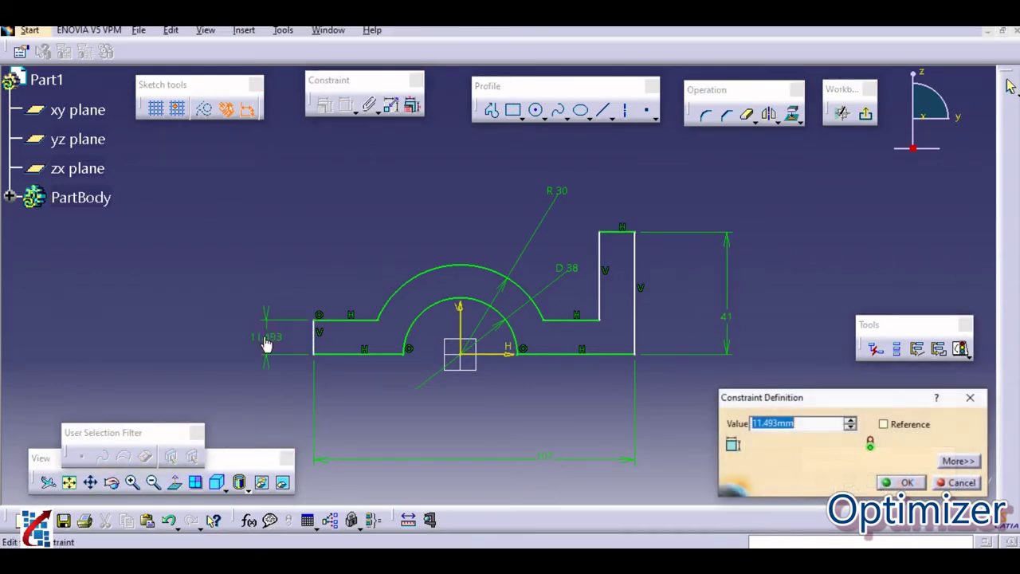
pyautogui.write('11')
pyautogui.press('Return')
# Dimension the distance from the V axis to the upright's outer edge and set it to 51 mm
pyautogui.hotkey('alt', 'Tab')
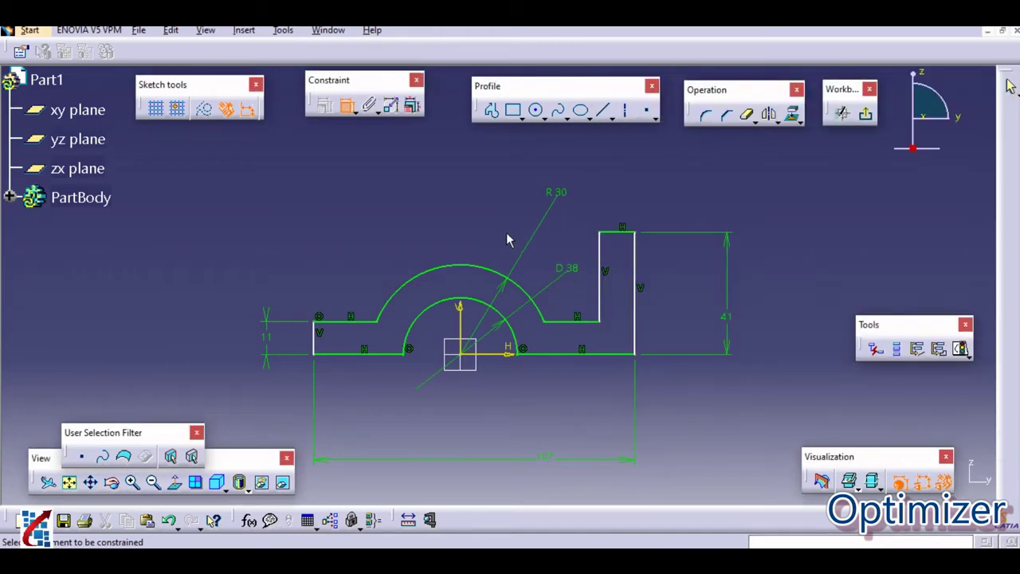
pyautogui.click(461, 326)
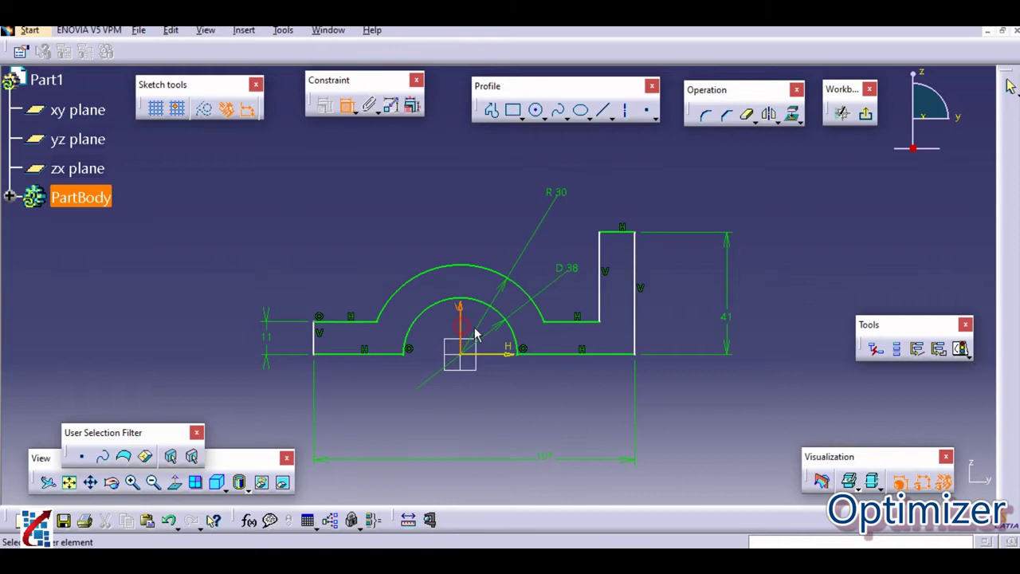
pyautogui.click(635, 339)
pyautogui.click(542, 403)
pyautogui.doubleClick(546, 398)
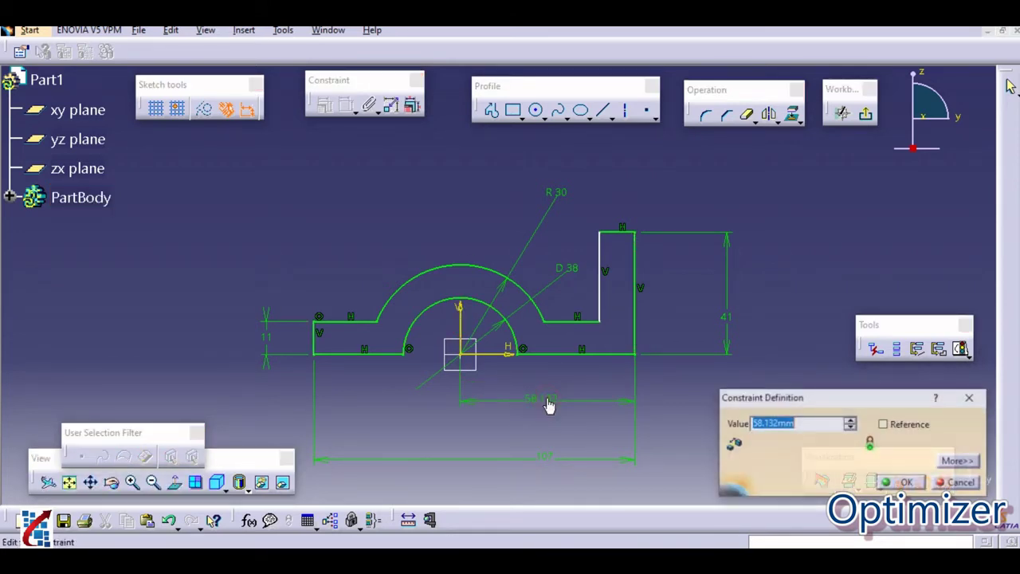
pyautogui.write('51')
pyautogui.press('Return')
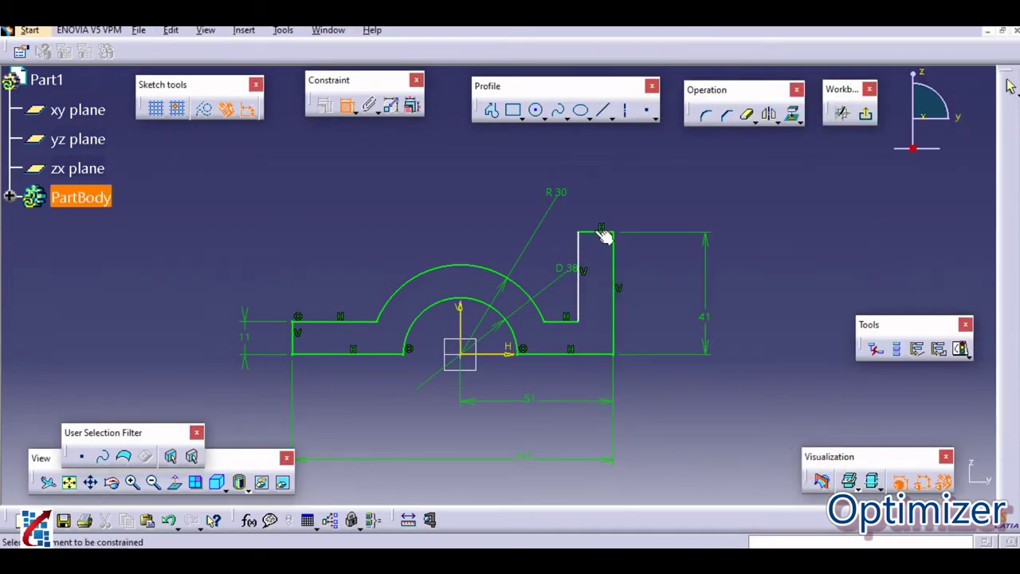
# Dimension the upright's top edge and set its width to 11 mm
pyautogui.click(605, 232)
pyautogui.click(633, 196)
pyautogui.doubleClick(640, 193)
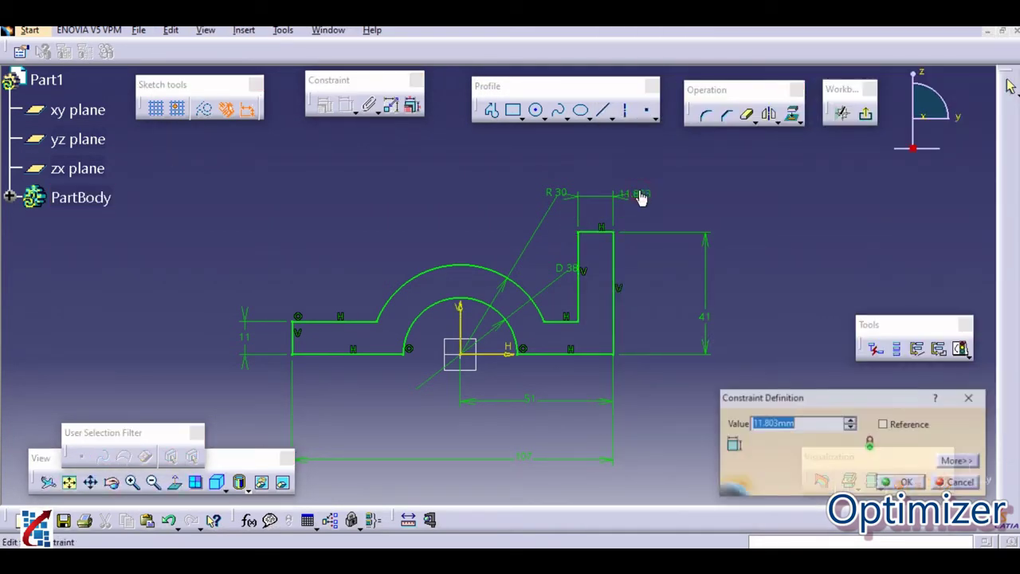
pyautogui.write('11')
pyautogui.press('Return')
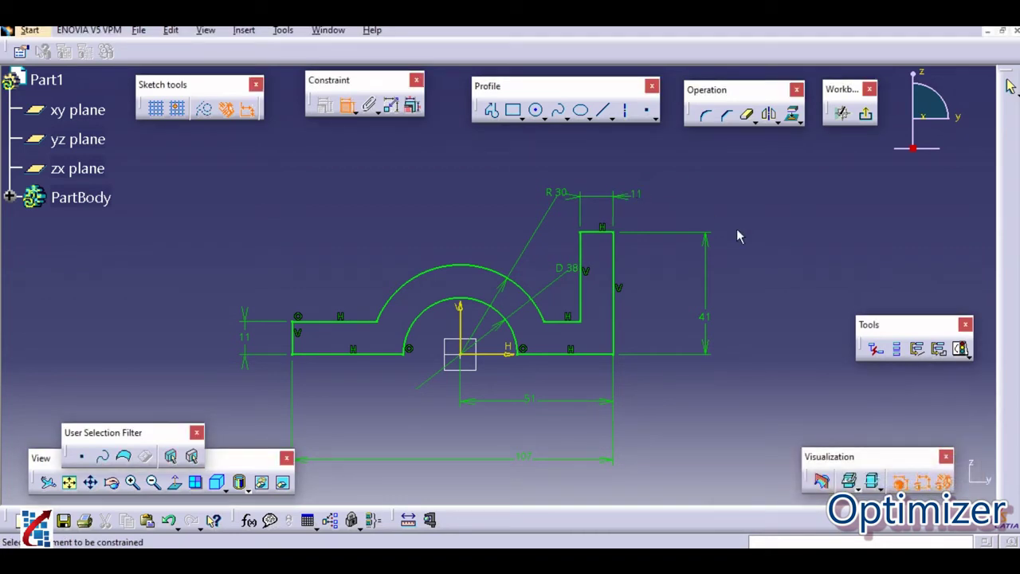
# Exit the sketch and pad the profile 24 mm with mirrored extent
pyautogui.click(867, 118)
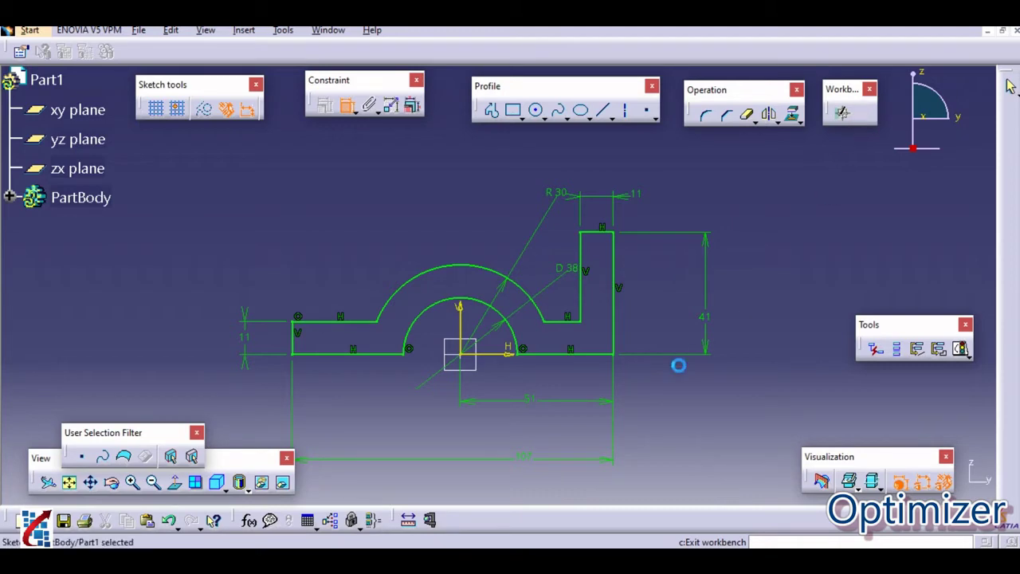
pyautogui.hotkey('alt', 'Tab')
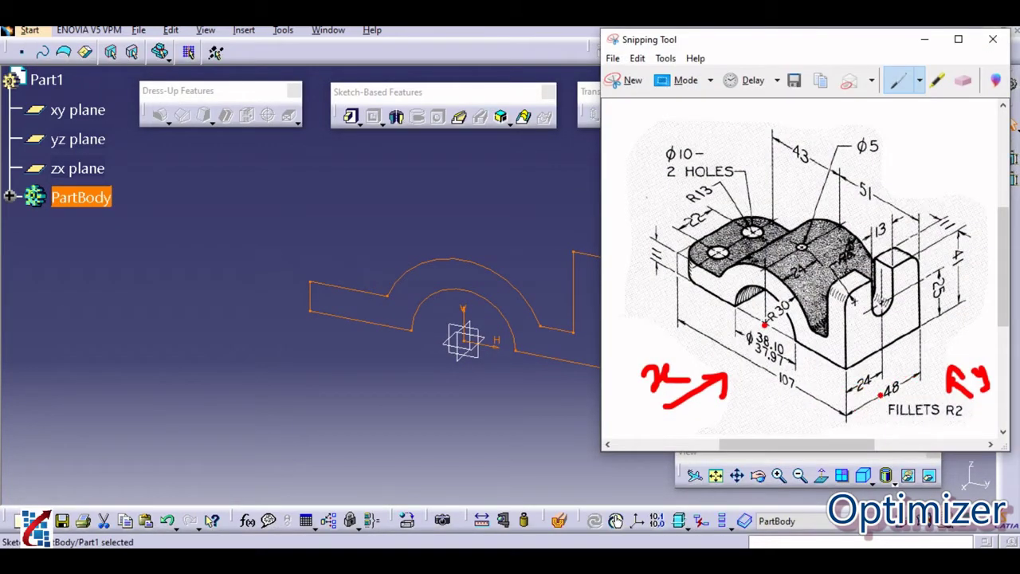
pyautogui.click(923, 40)
pyautogui.click(352, 118)
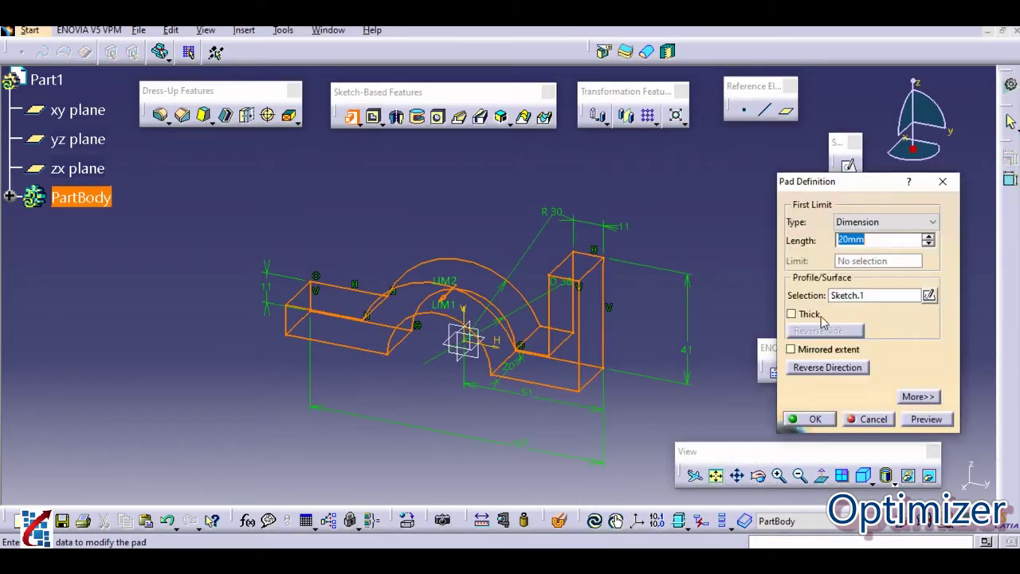
pyautogui.click(815, 352)
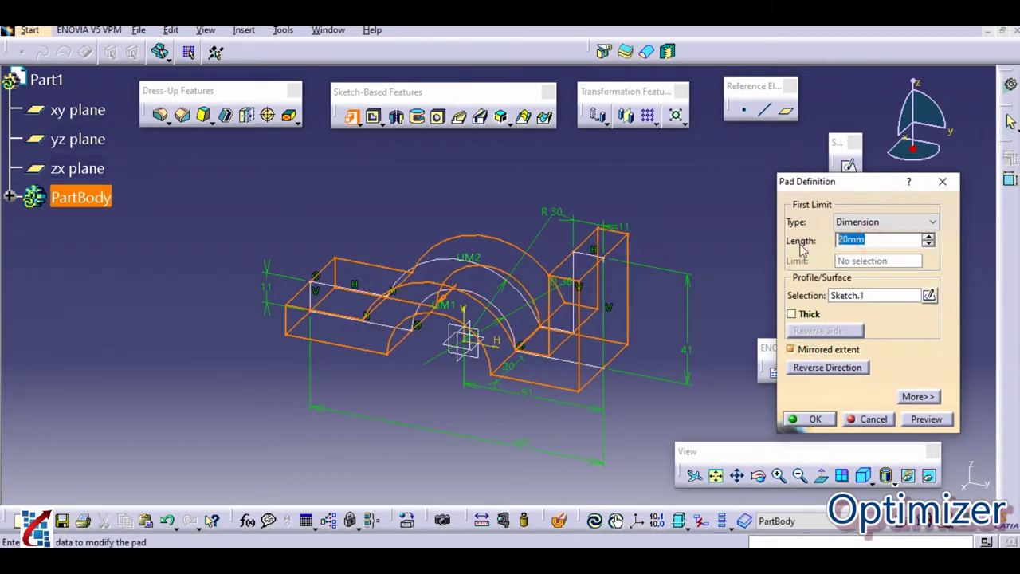
pyautogui.write('24')
pyautogui.click(924, 420)
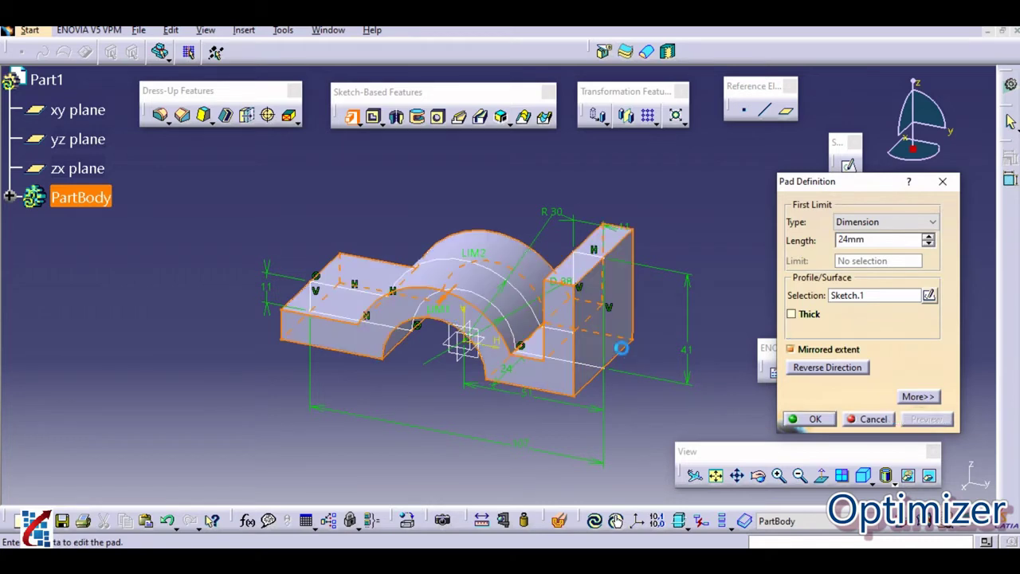
pyautogui.click(809, 419)
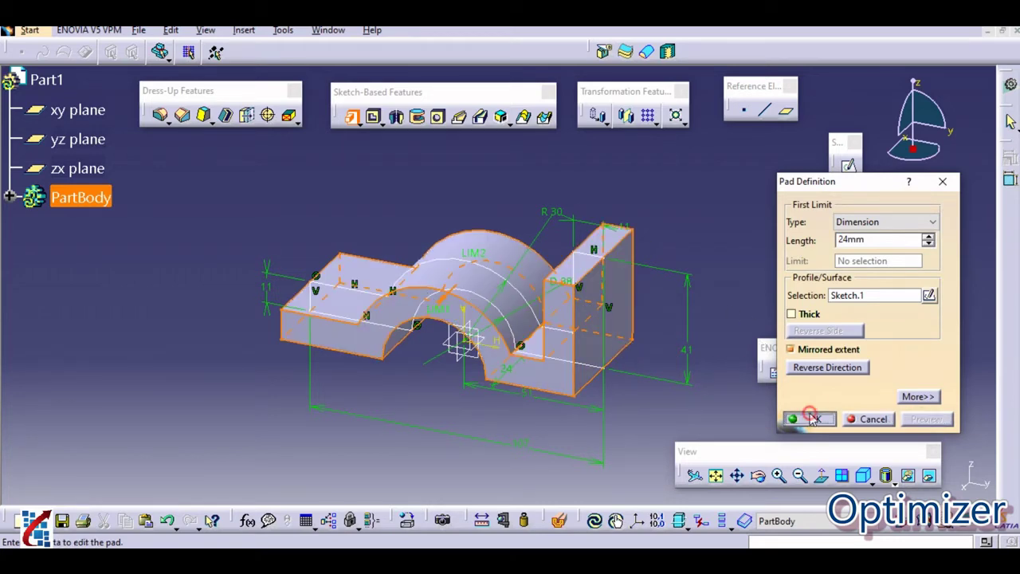
# Fillet the two vertical corner edges at the flat flange's free end with a 13 mm radius
pyautogui.click(708, 359)
pyautogui.moveTo(708, 359); pyautogui.dragTo(758, 327, button='middle')
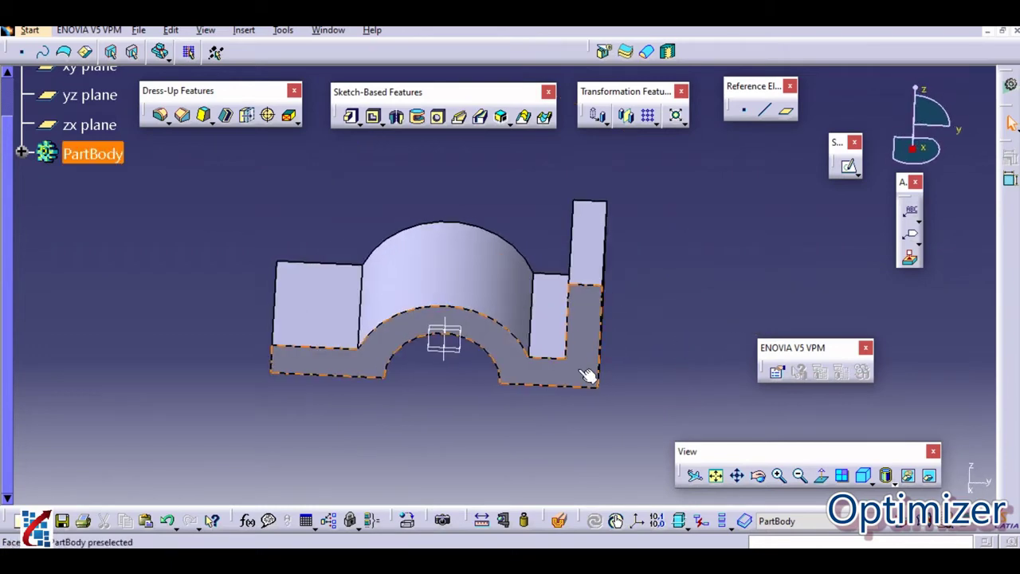
pyautogui.moveTo(587, 375); pyautogui.dragTo(660, 330, button='middle')
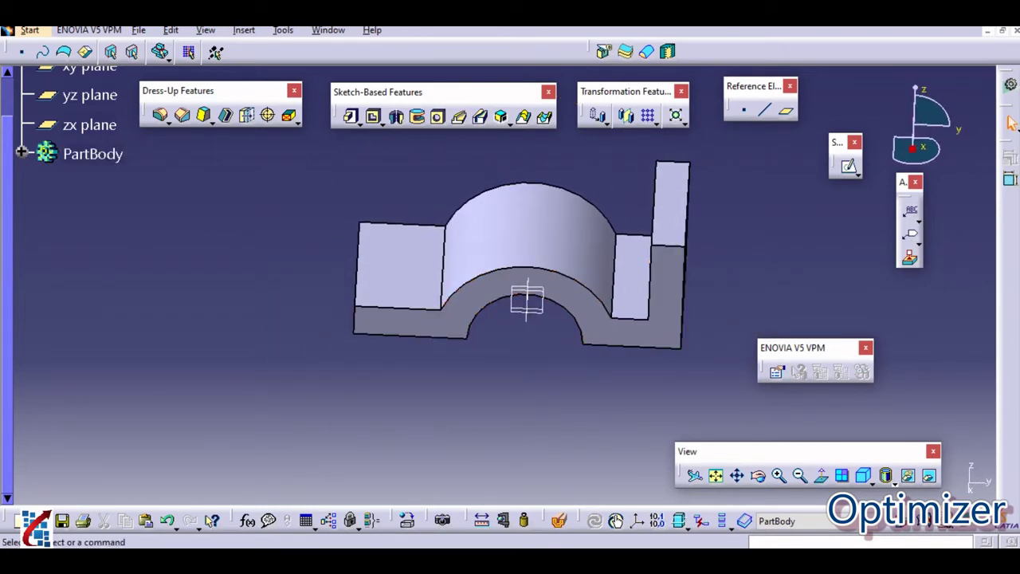
pyautogui.hotkey('alt', 'Tab')
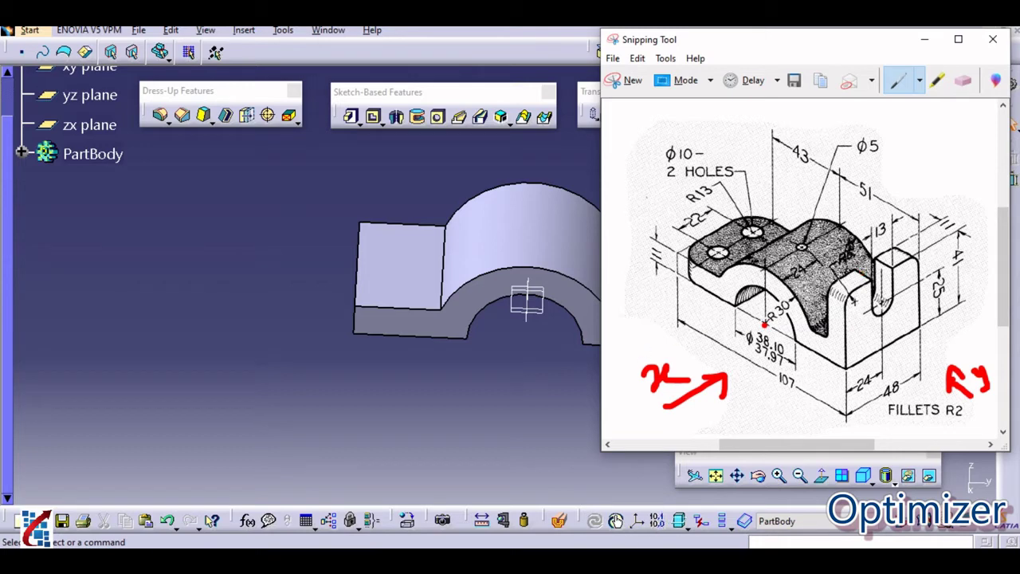
pyautogui.click(924, 39)
pyautogui.moveTo(455, 298); pyautogui.dragTo(338, 172, button='middle')
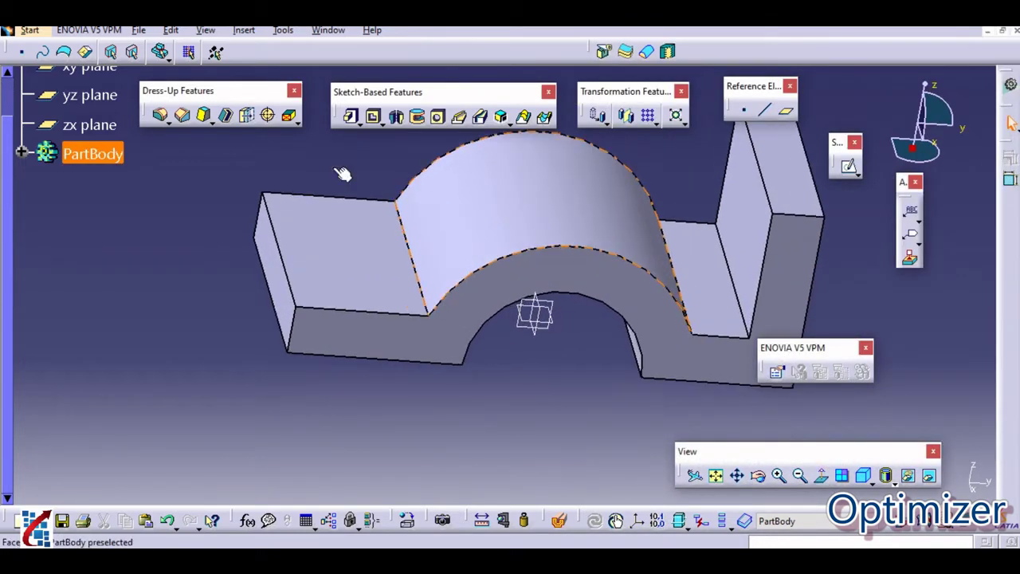
pyautogui.click(182, 115)
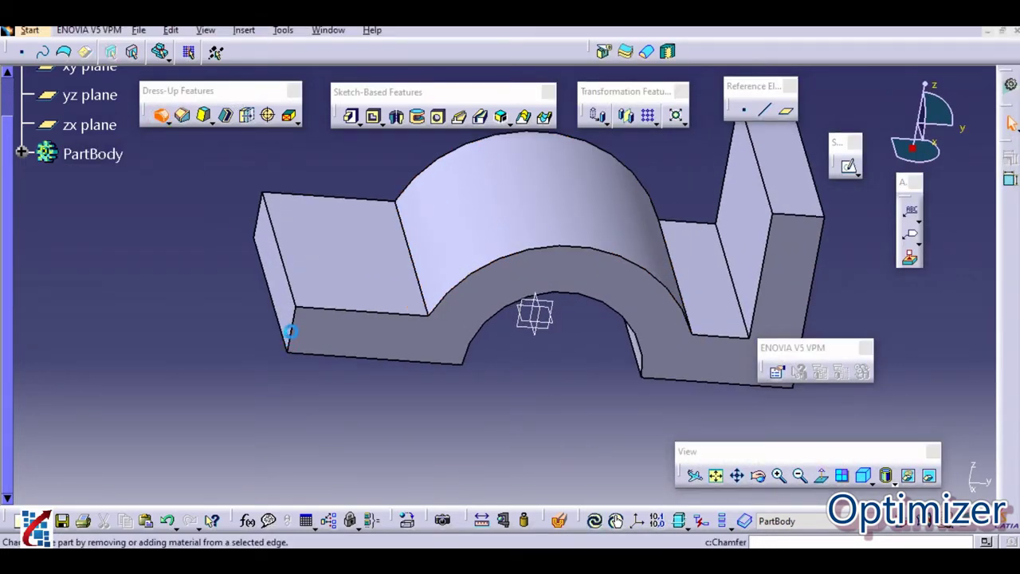
pyautogui.click(292, 335)
pyautogui.moveTo(296, 353)
pyautogui.mouseDown(button='middle')
pyautogui.moveTo(421, 387)
pyautogui.moveTo(313, 355)
pyautogui.mouseUp(button='middle')
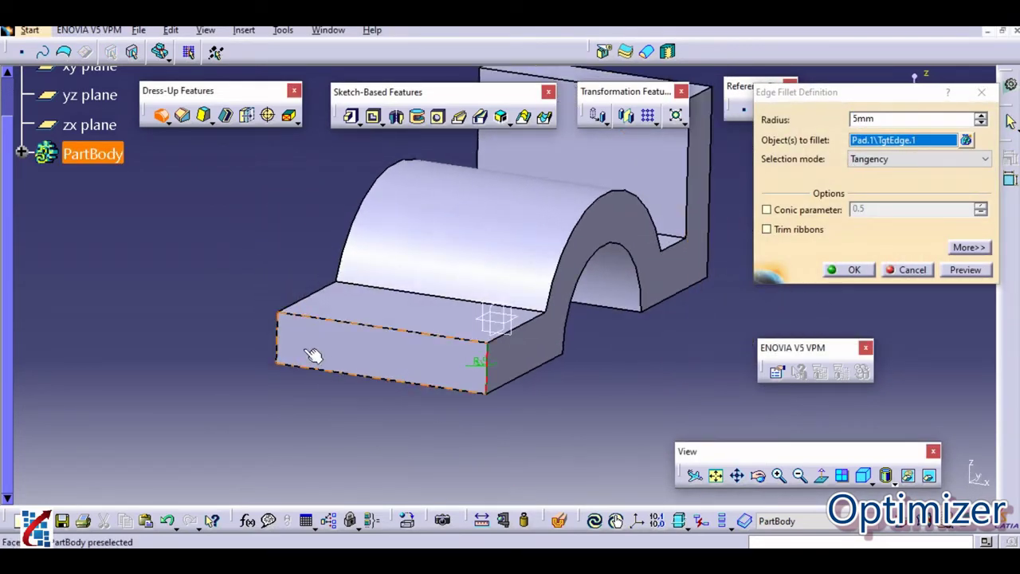
pyautogui.click(289, 345)
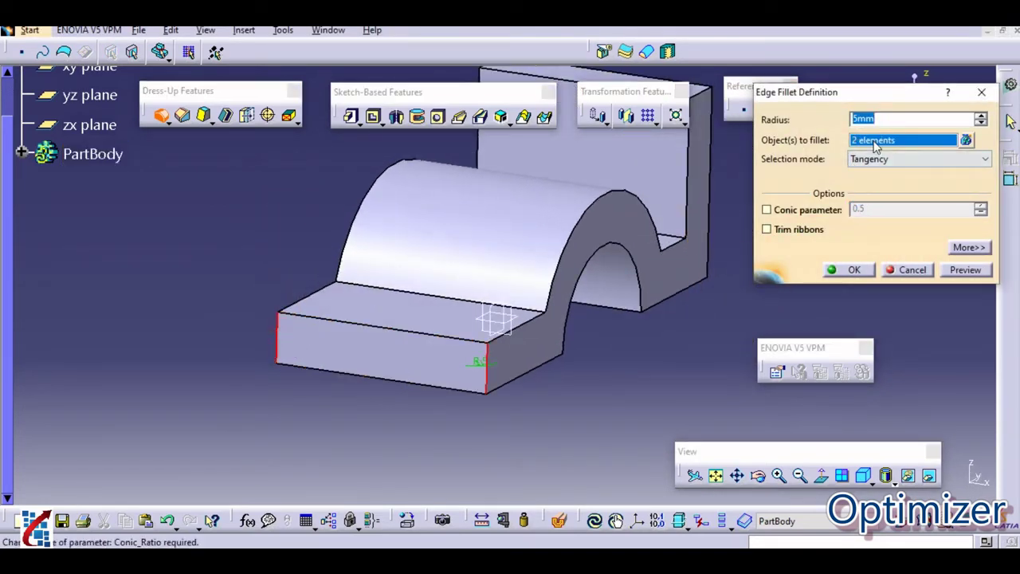
pyautogui.click(853, 269)
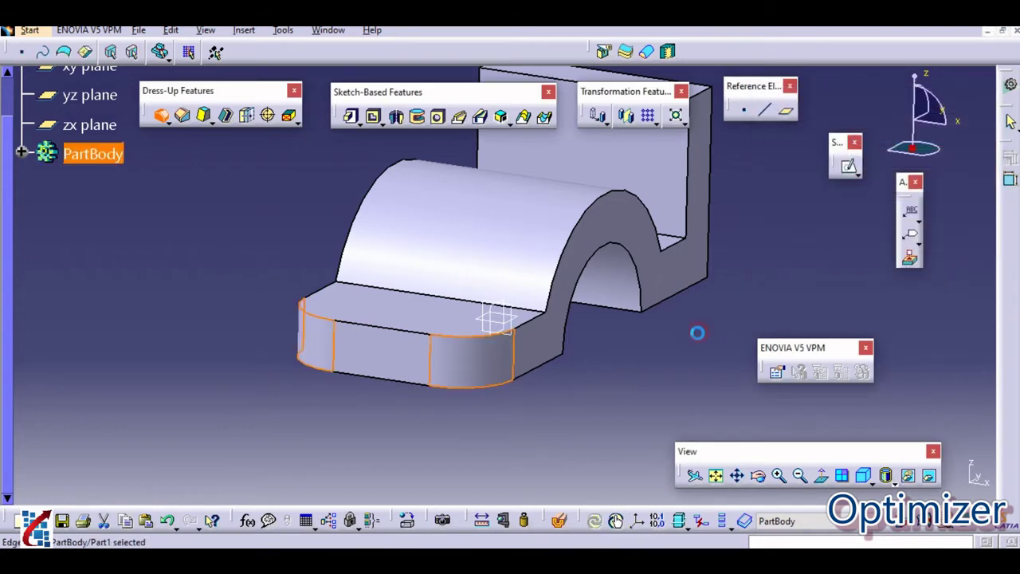
# Fillet the two short top edges of the upright with a 5 mm radius
pyautogui.moveTo(510, 375)
pyautogui.mouseDown(button='middle')
pyautogui.moveTo(529, 372)
pyautogui.moveTo(380, 411)
pyautogui.moveTo(556, 397)
pyautogui.moveTo(489, 337)
pyautogui.moveTo(505, 375)
pyautogui.mouseUp(button='middle')
pyautogui.moveTo(660, 345); pyautogui.dragTo(584, 376, button='middle')
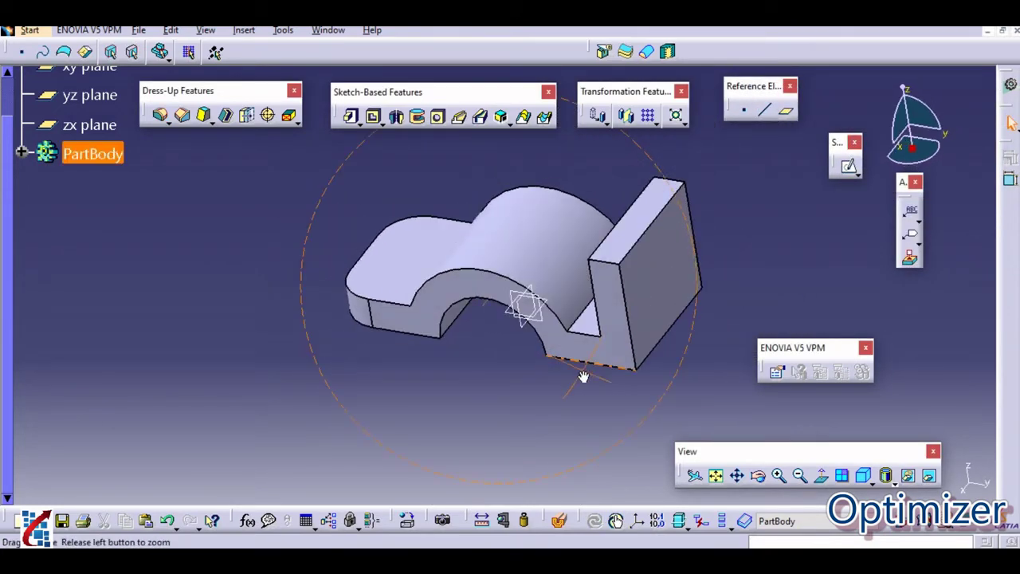
pyautogui.click(161, 115)
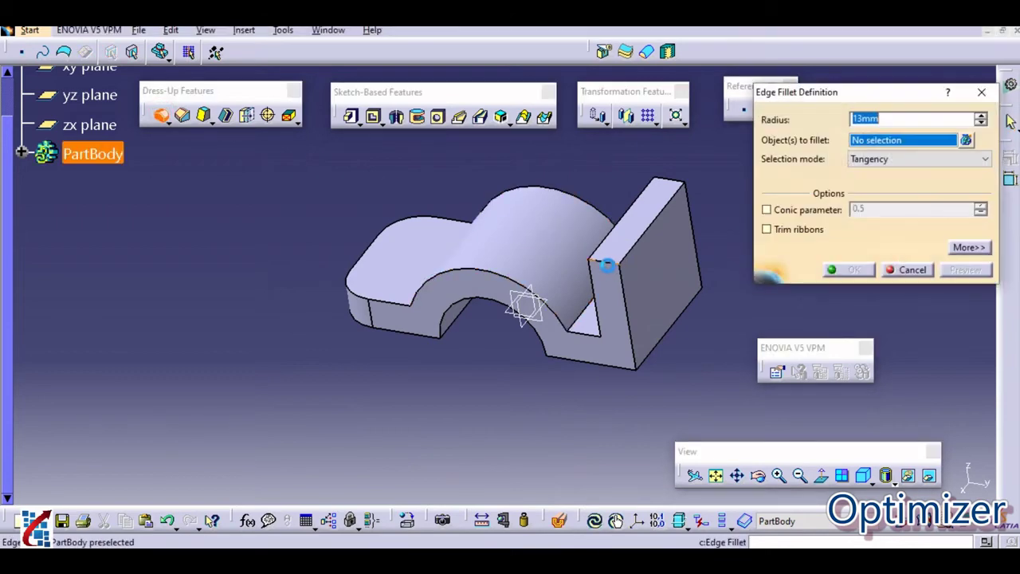
pyautogui.click(605, 263)
pyautogui.click(670, 182)
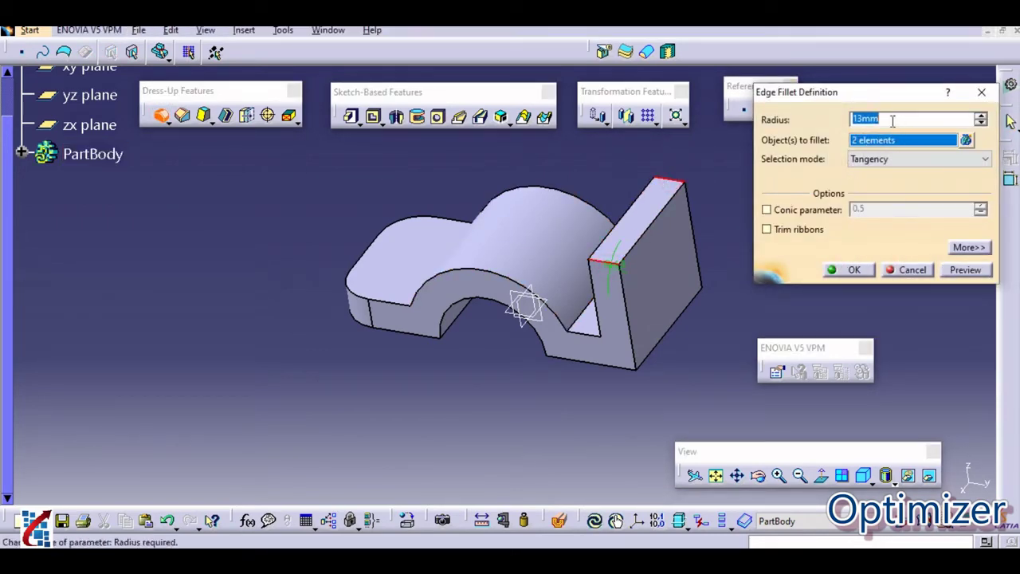
pyautogui.write('5')
pyautogui.click(850, 269)
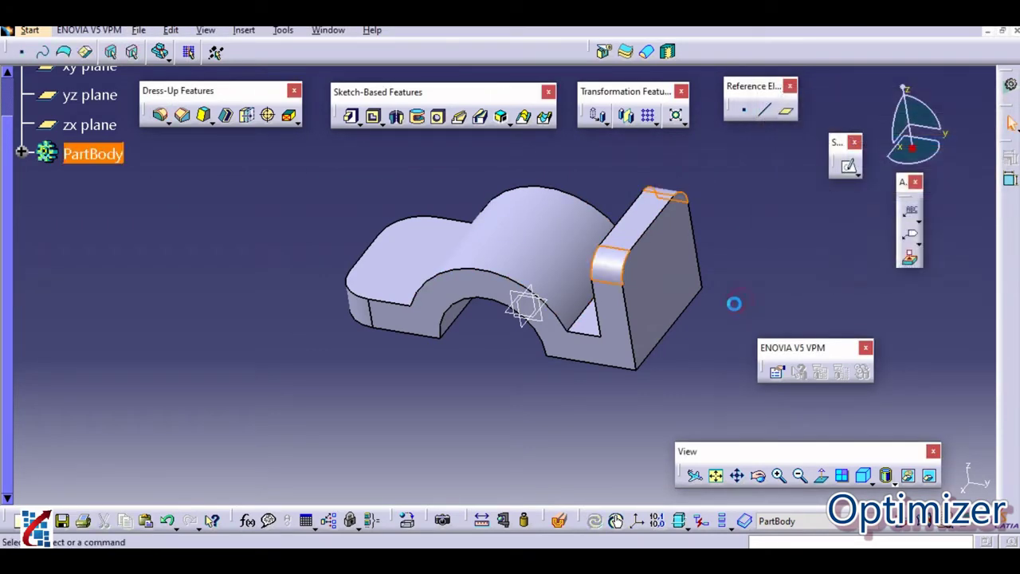
# Start a sketch on the flat flange's top face and draw two circles about 8 mm in diameter, side by side across its width
pyautogui.moveTo(733, 303); pyautogui.dragTo(761, 309, button='middle')
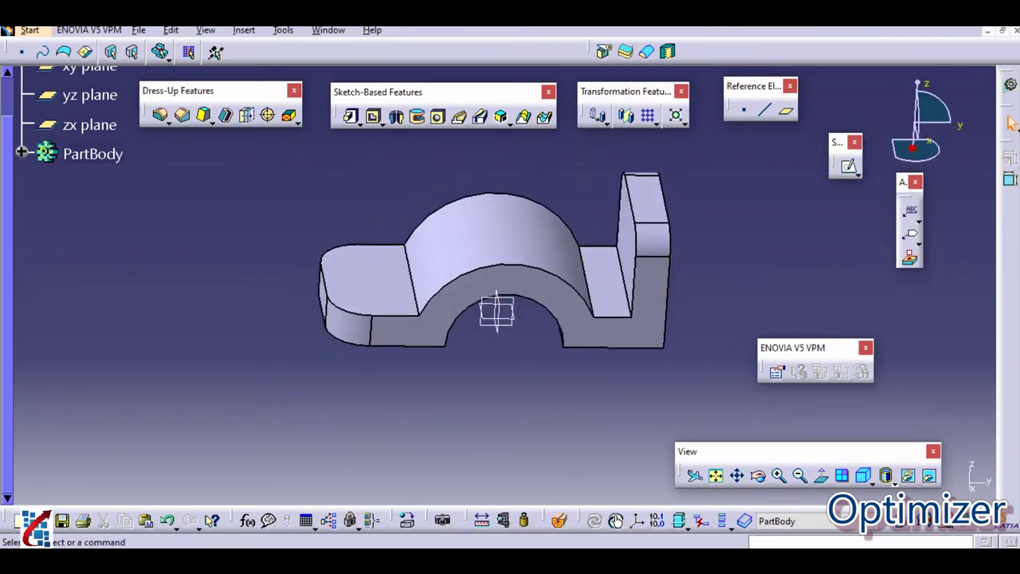
pyautogui.hotkey('alt', 'Tab')
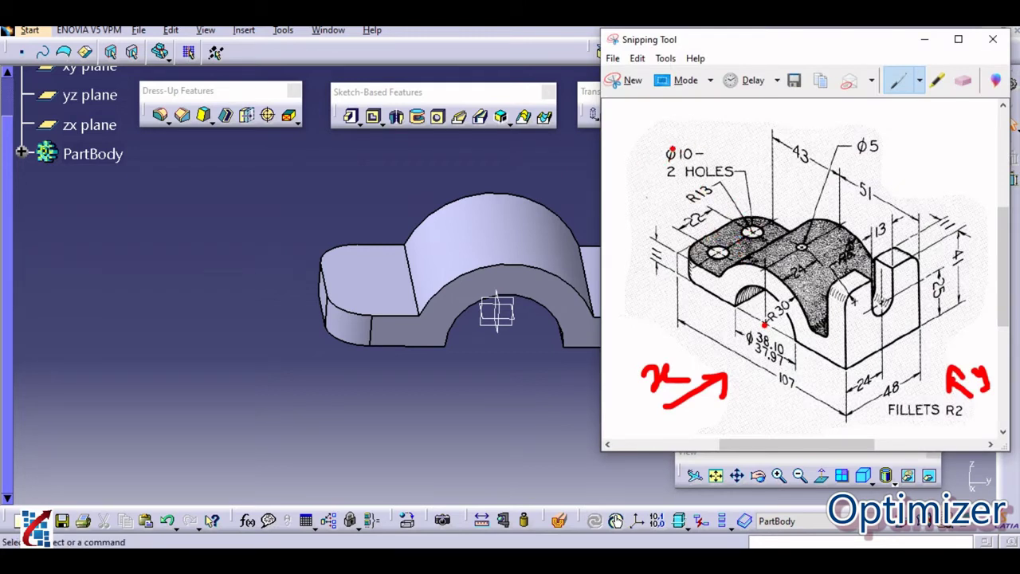
pyautogui.click(600, 490)
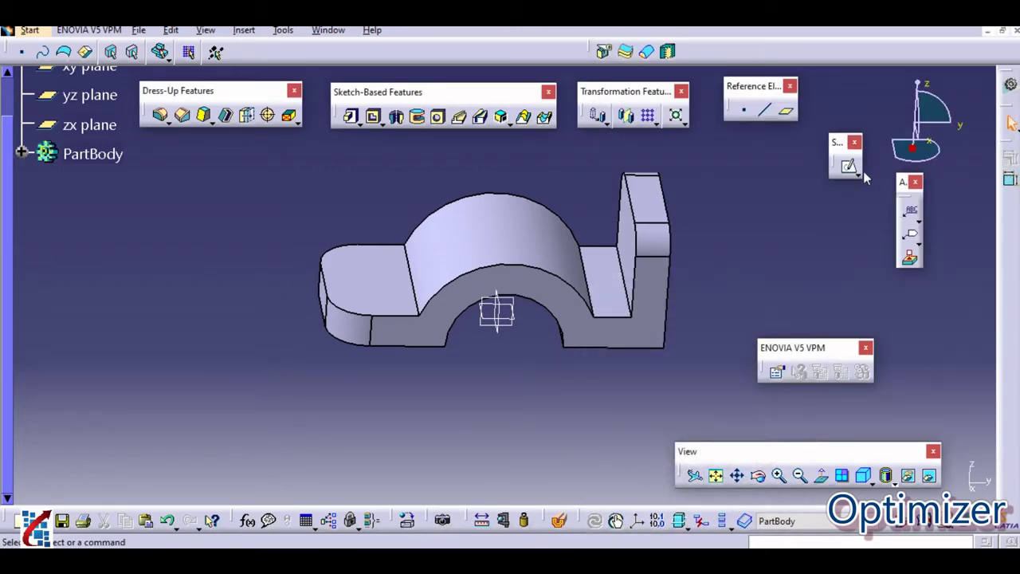
pyautogui.click(849, 167)
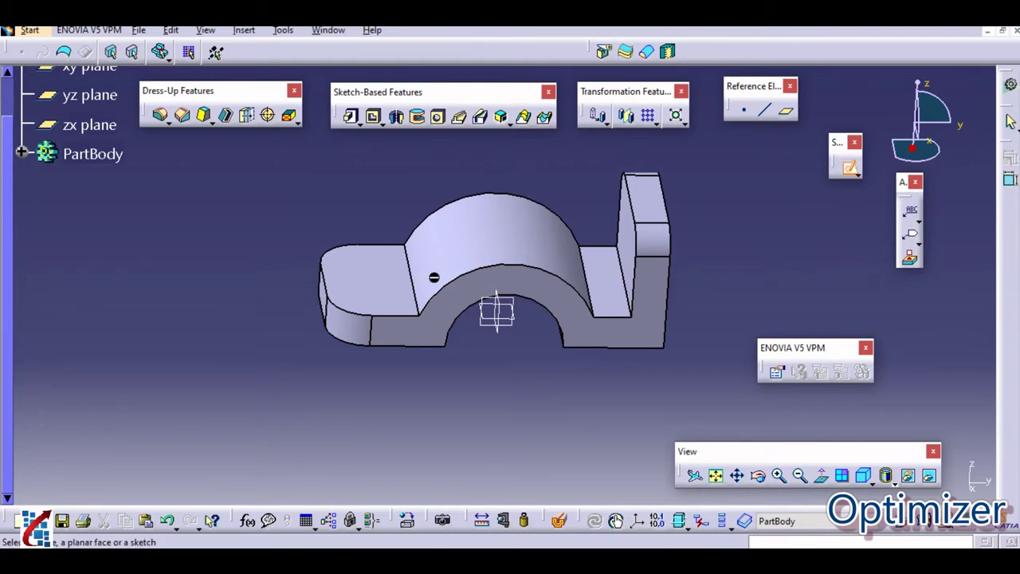
pyautogui.click(372, 292)
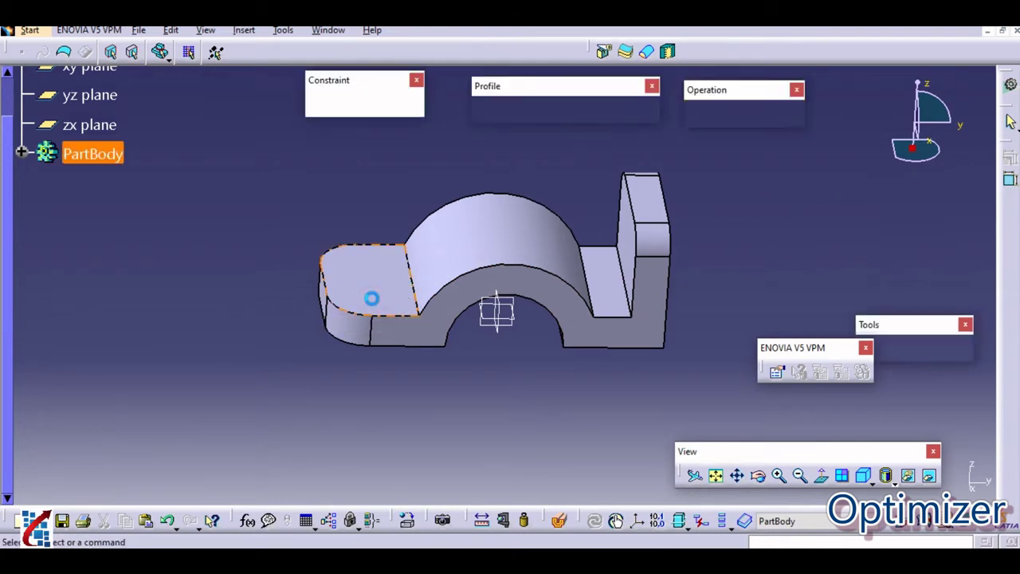
pyautogui.click(535, 111)
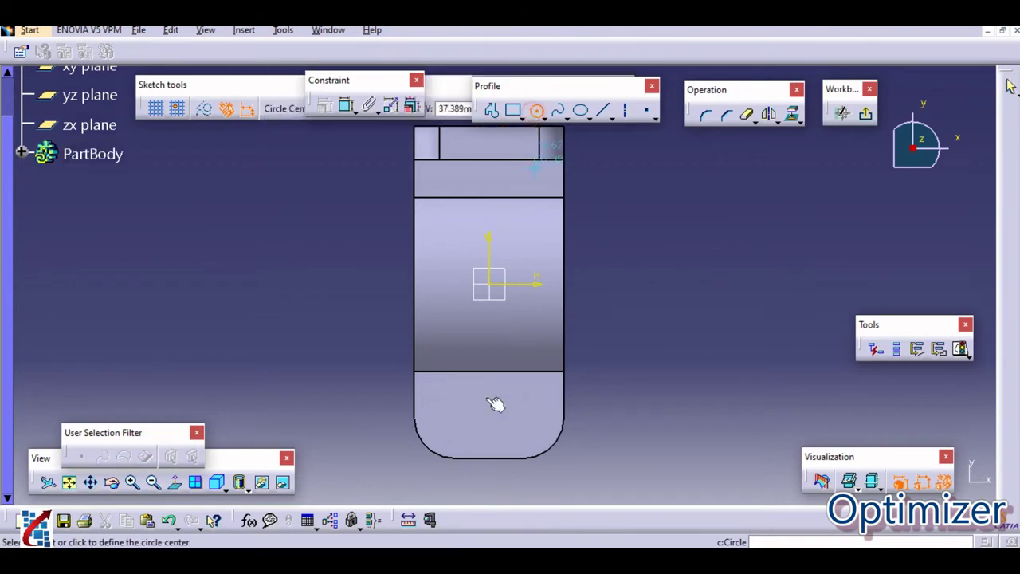
pyautogui.click(446, 413)
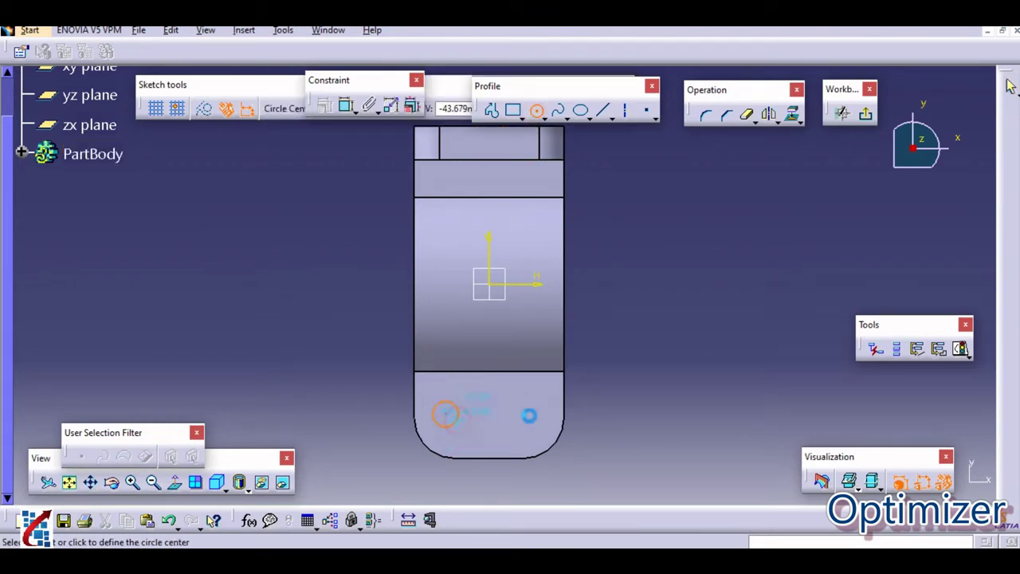
pyautogui.click(531, 413)
pyautogui.click(540, 425)
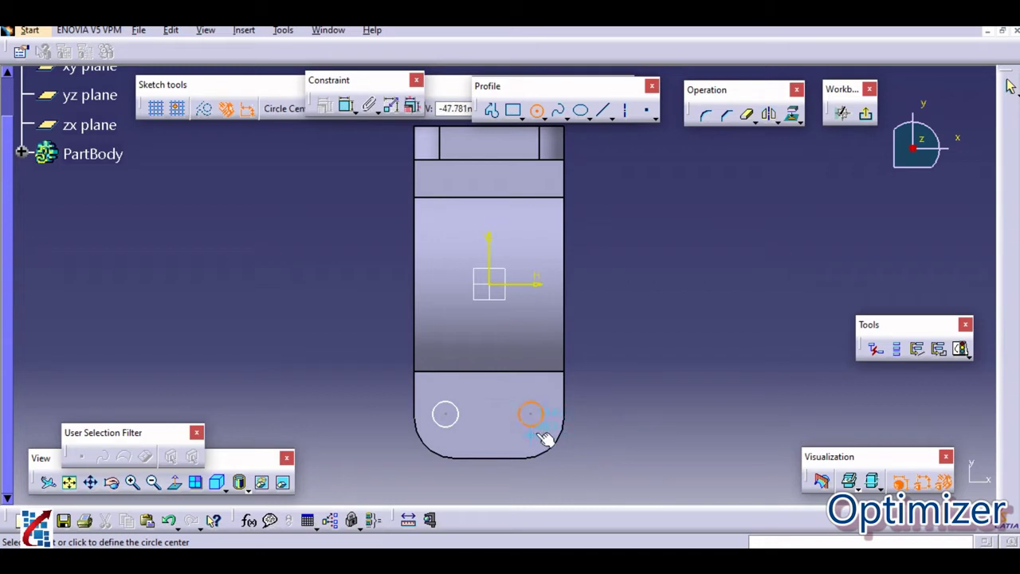
pyautogui.press('Escape')
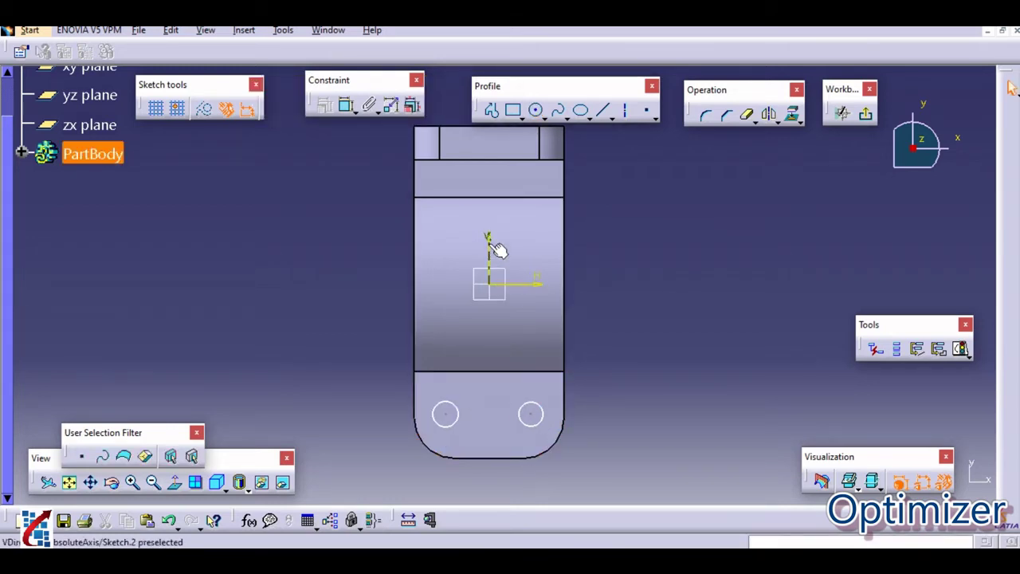
# Constrain the two circles to be symmetric about the sketch's V axis
pyautogui.click(536, 425)
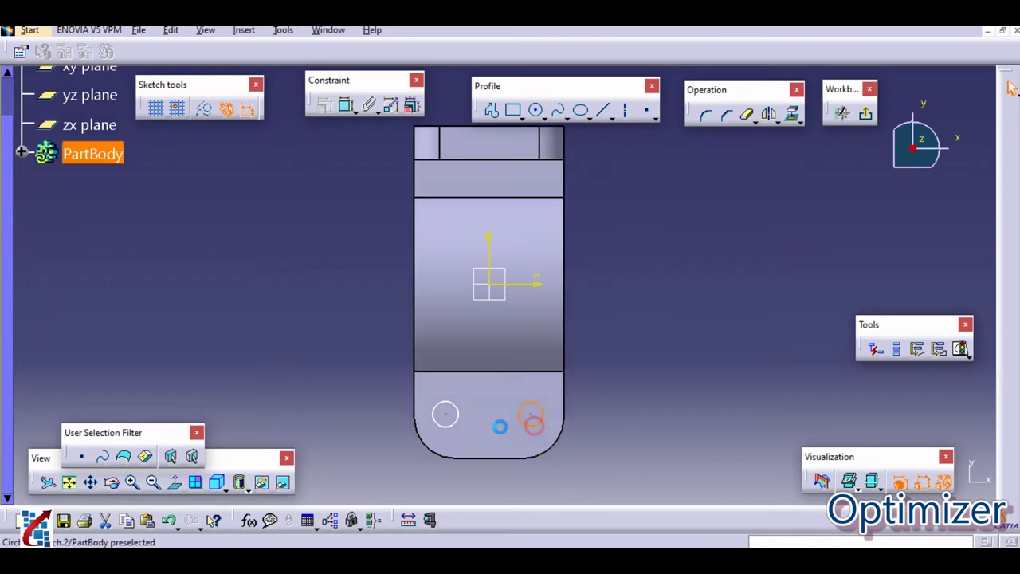
pyautogui.keyDown('ctrl'); pyautogui.click(447, 415); pyautogui.keyUp('ctrl')
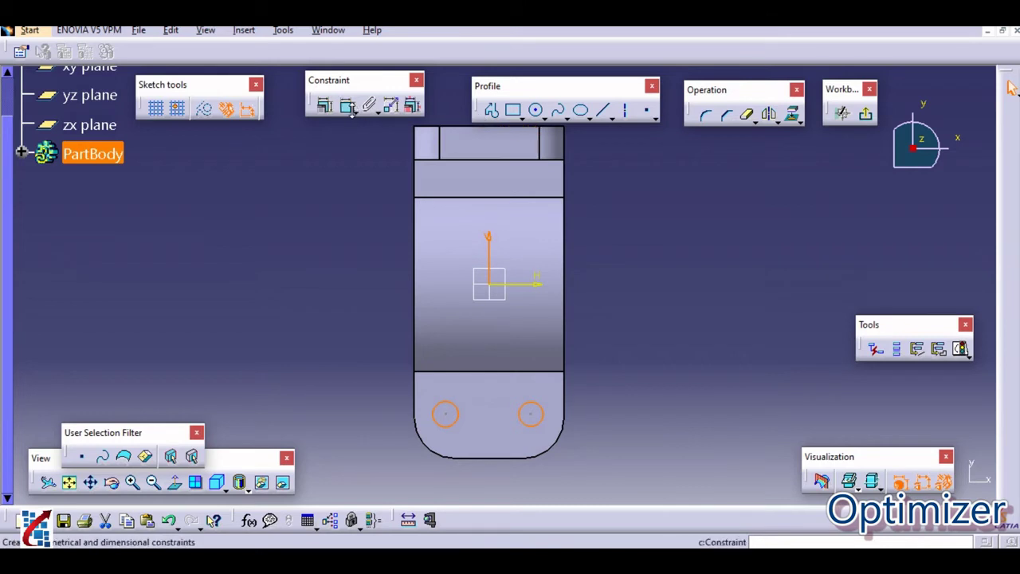
pyautogui.click(348, 107)
pyautogui.click(119, 231)
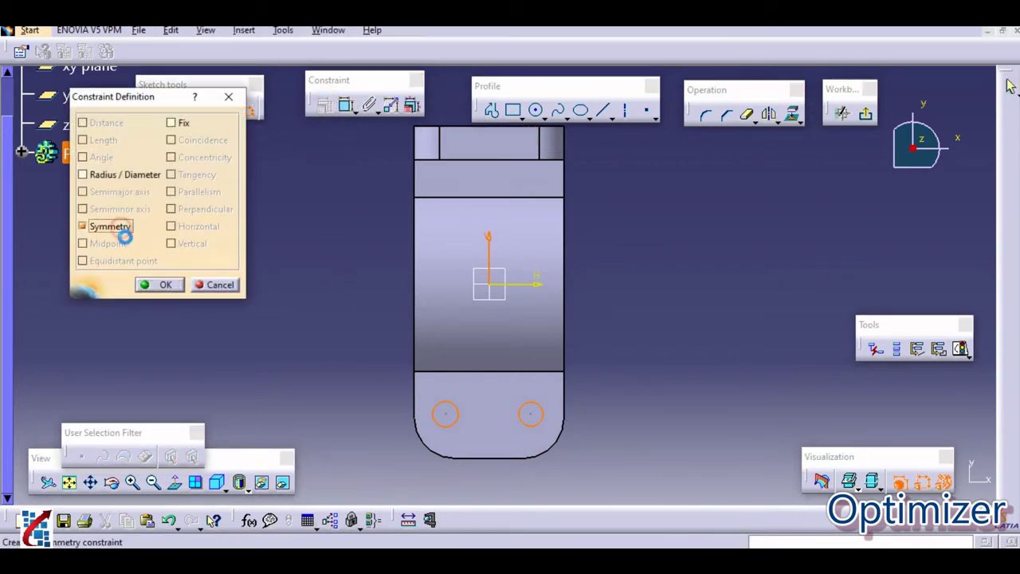
pyautogui.click(161, 284)
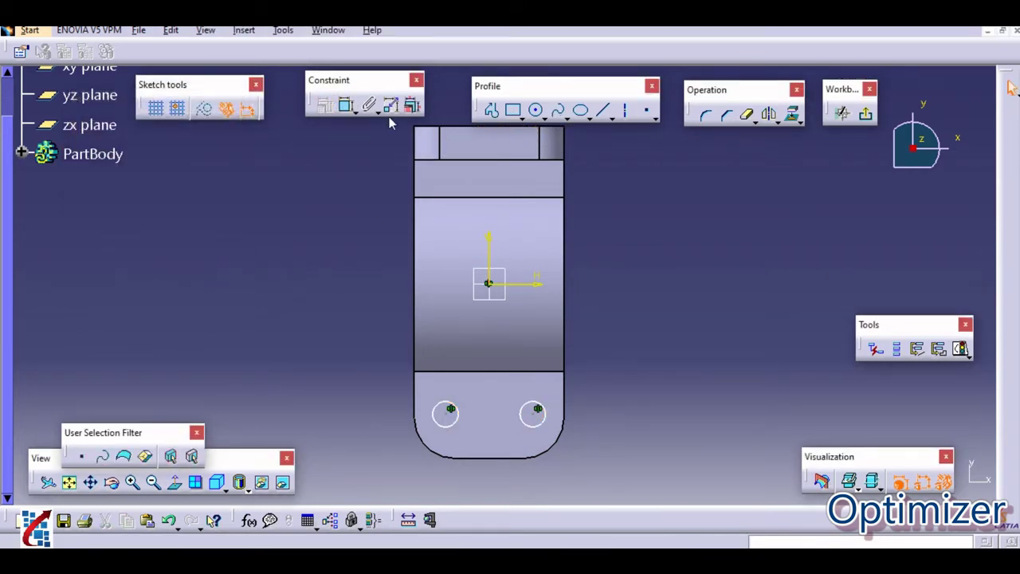
# Dimension one of the hole circles and set its diameter to 10 mm
pyautogui.click(346, 106)
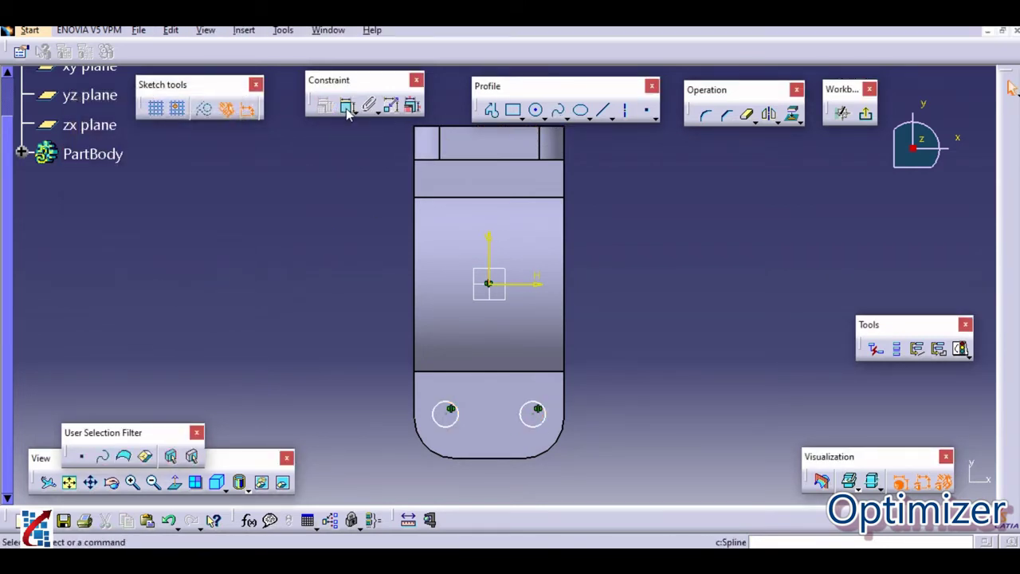
pyautogui.click(550, 421)
pyautogui.doubleClick(646, 409)
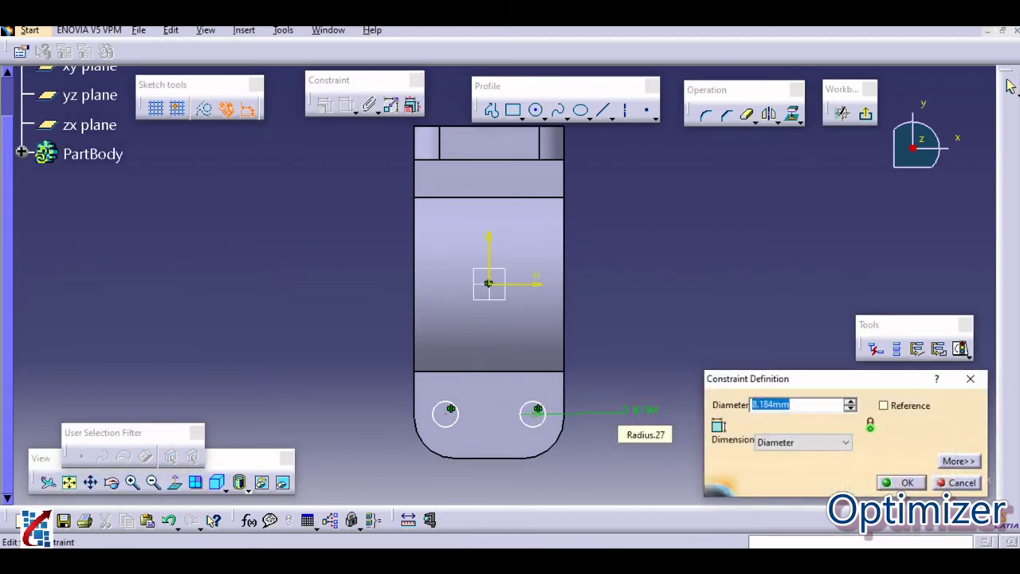
pyautogui.write('10')
pyautogui.press('Return')
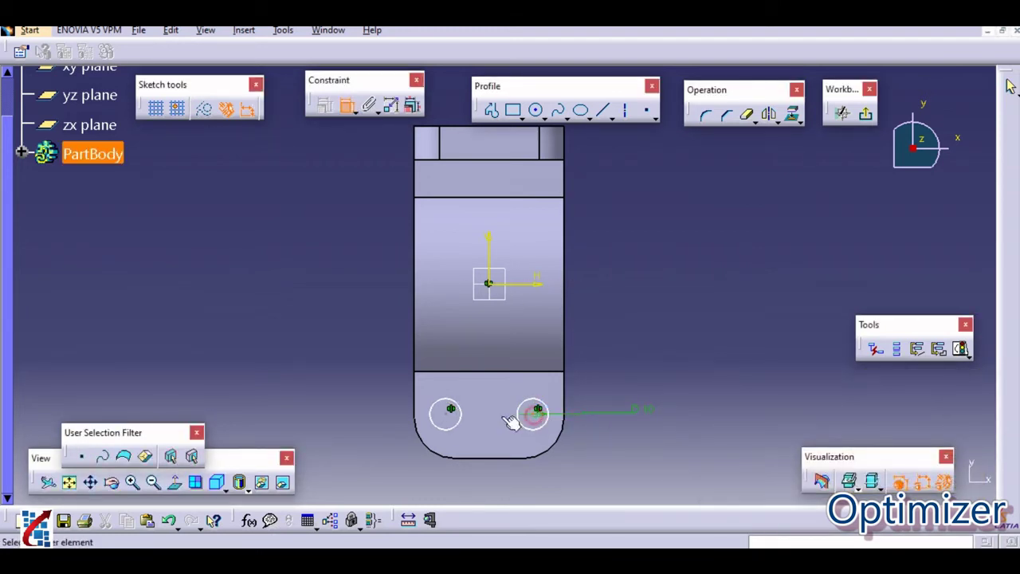
# Dimension the spacing between the two circle centres and set it to 22 mm
pyautogui.click(447, 415)
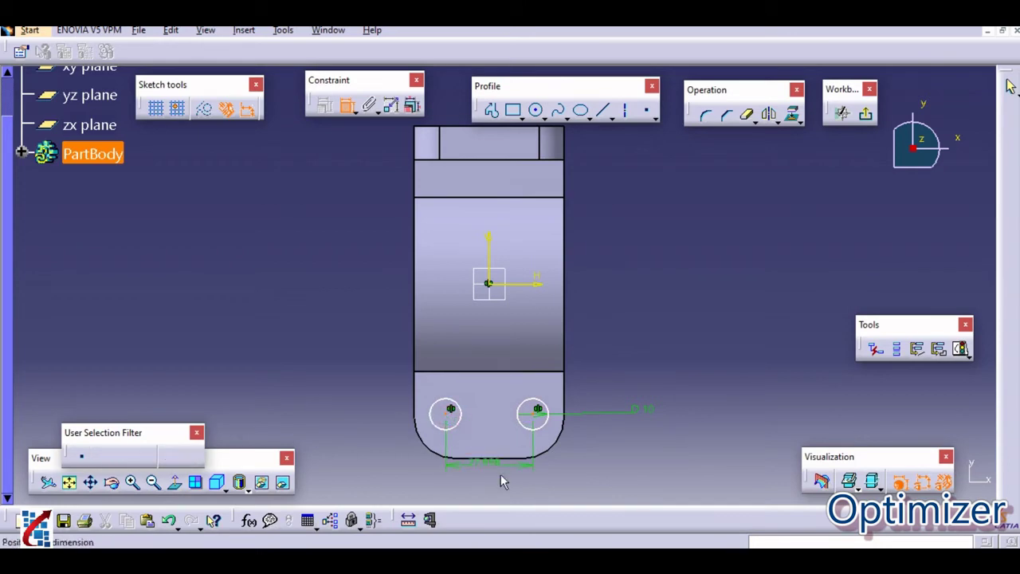
pyautogui.click(500, 474)
pyautogui.doubleClick(501, 473)
pyautogui.write('22mm')
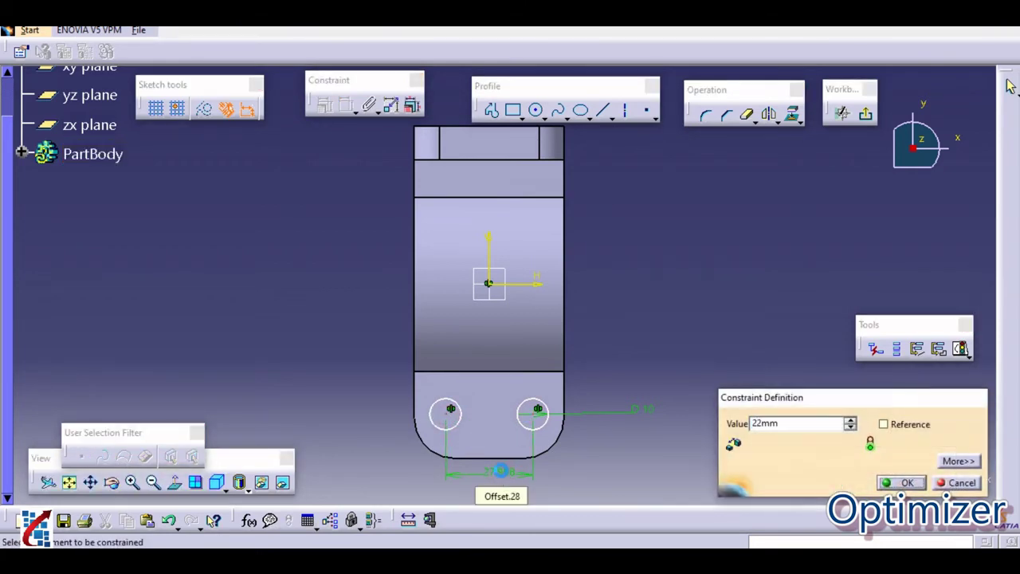
pyautogui.press('Return')
# Dimension the distance from the flange's end edge to the hole circle's centre, set it to 13 mm, and exit the sketch
pyautogui.click(572, 556)
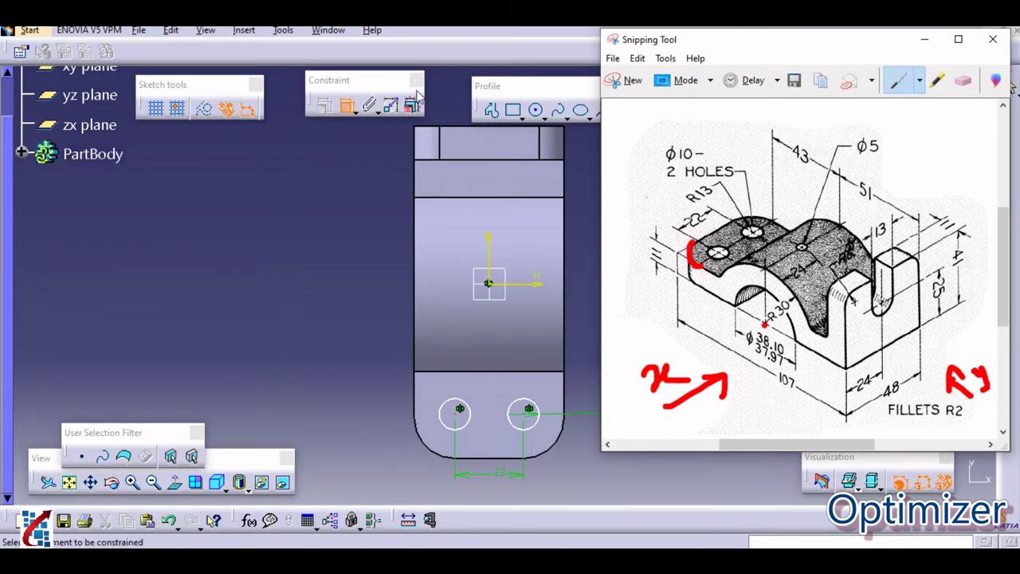
pyautogui.click(500, 456)
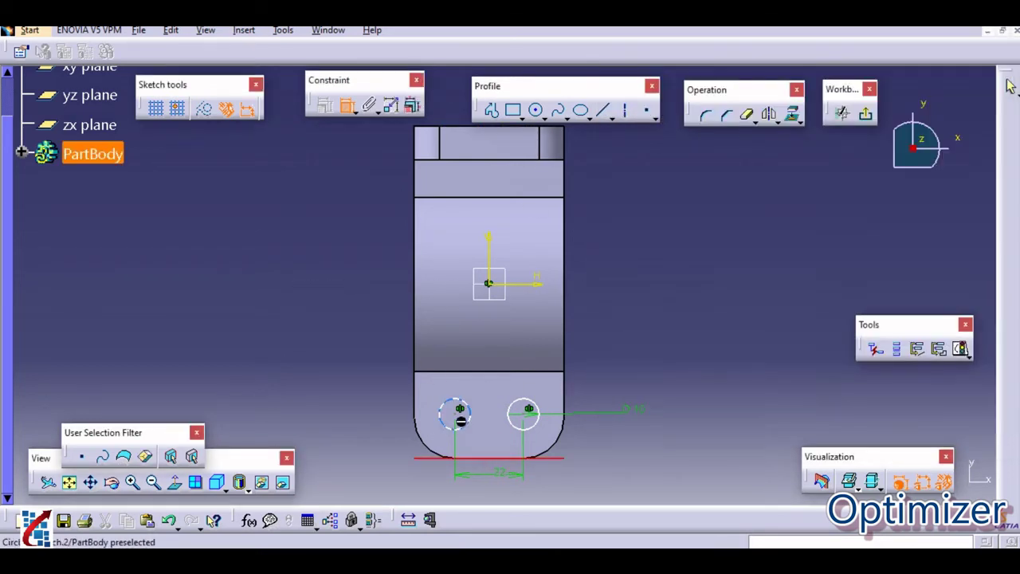
pyautogui.click(372, 432)
pyautogui.doubleClick(373, 425)
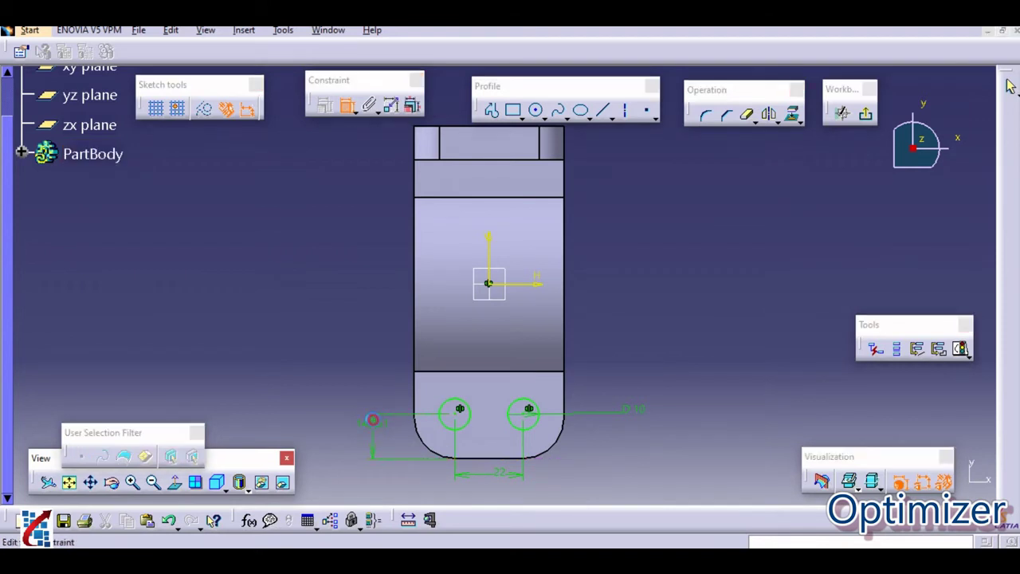
pyautogui.write('13')
pyautogui.press('Return')
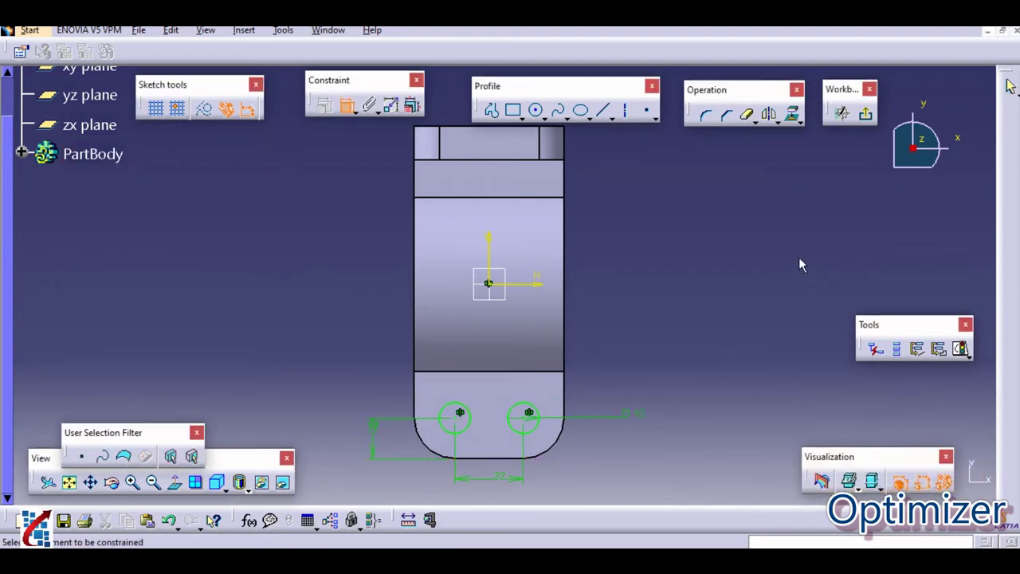
pyautogui.click(1009, 86)
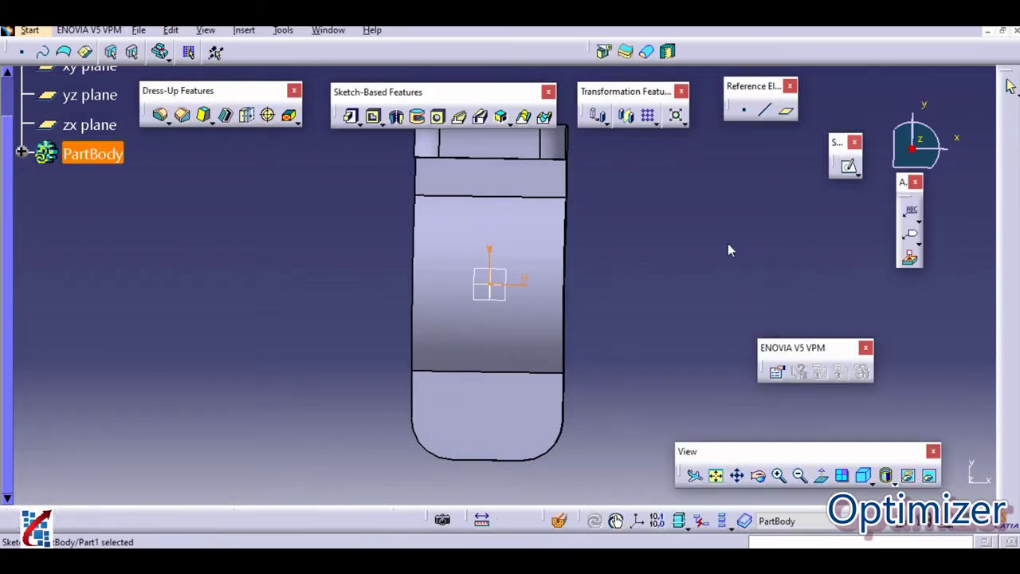
# Cut the two sketched circles through the flange as a pocket with the limit type Up to next
pyautogui.click(373, 117)
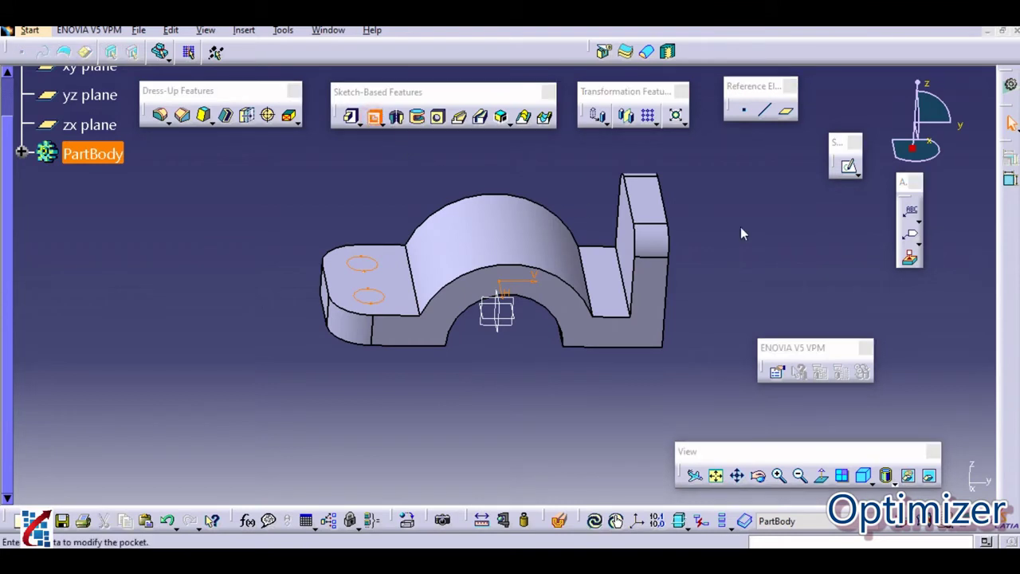
pyautogui.click(870, 221)
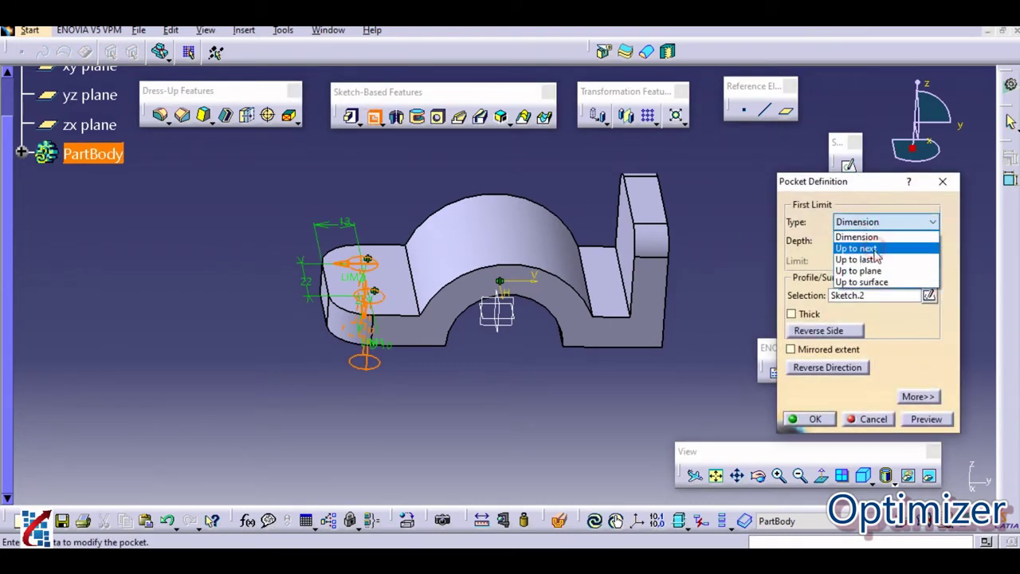
pyautogui.click(858, 248)
pyautogui.click(810, 418)
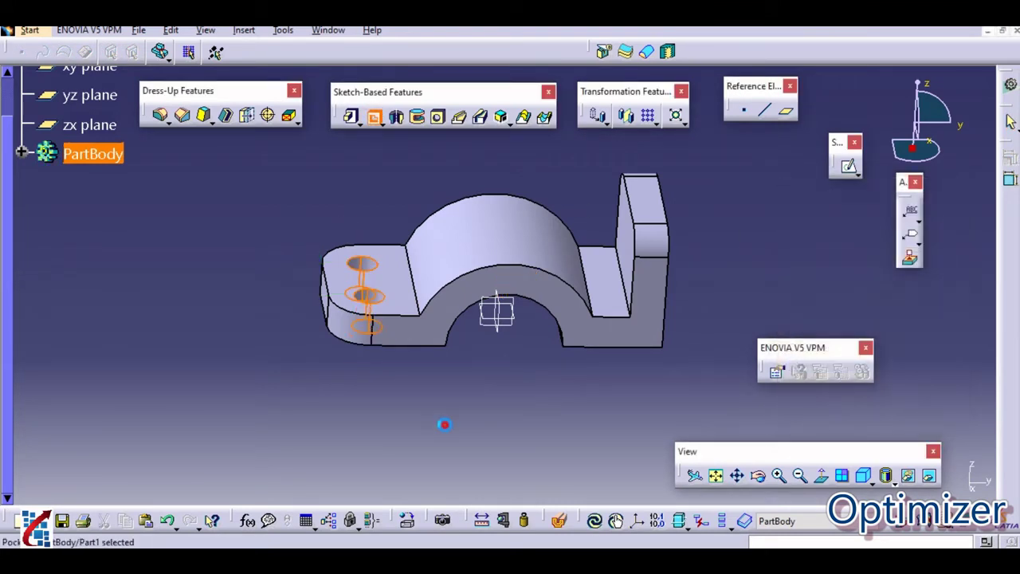
pyautogui.moveTo(444, 423); pyautogui.dragTo(390, 344, button='middle')
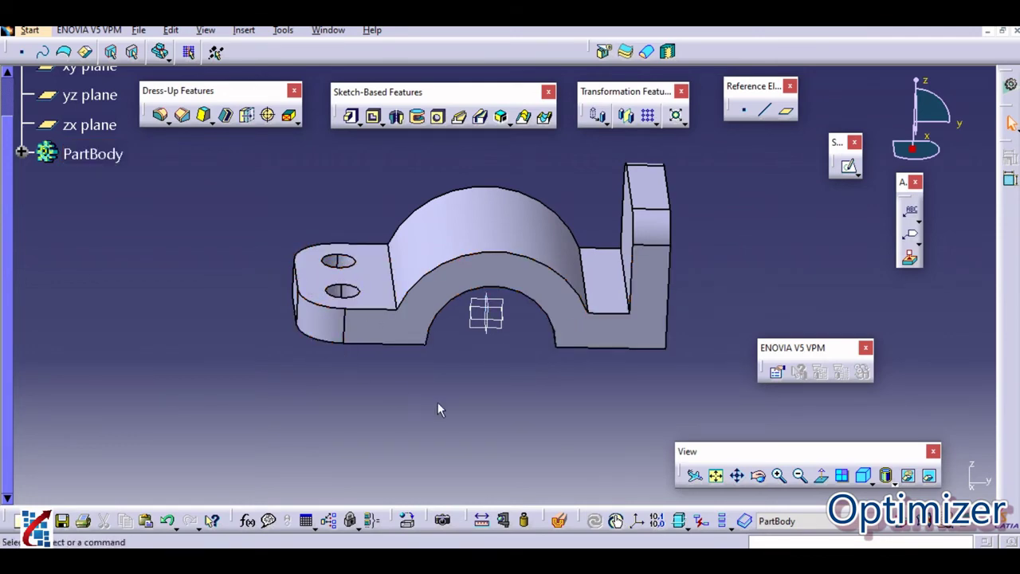
pyautogui.moveTo(437, 401); pyautogui.dragTo(463, 392, button='middle')
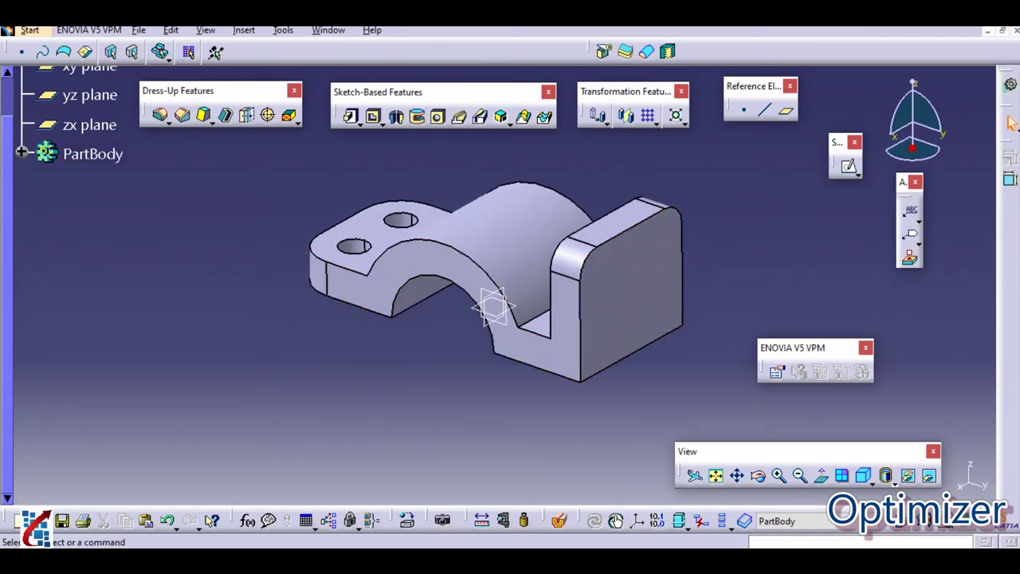
# Check the reference drawing, then sketch a vertical elongated hole on the upright's outer face, centred on the V axis, about 24 mm between centres and 4.3 mm radius
pyautogui.hotkey('alt', 'Tab')
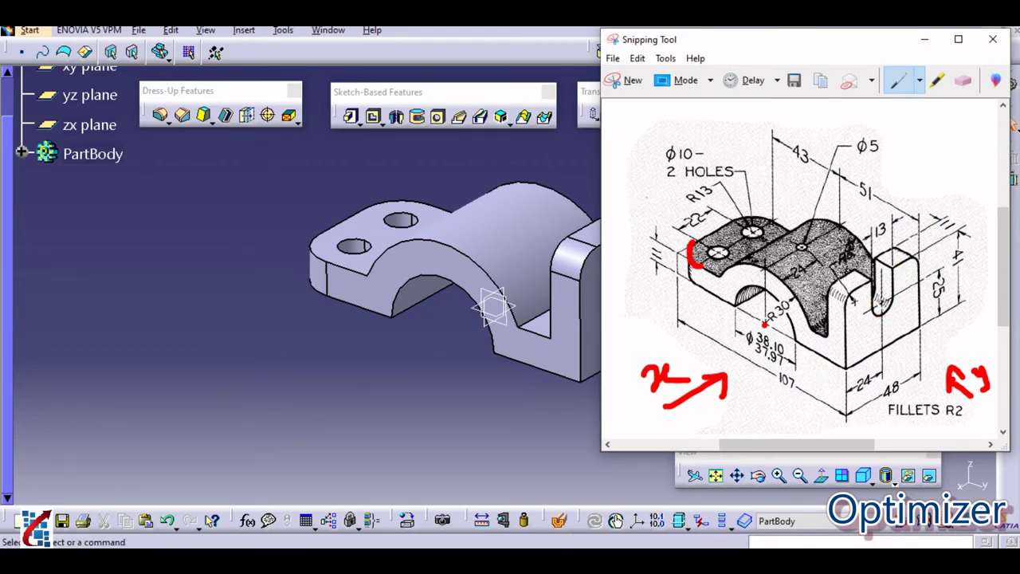
pyautogui.moveTo(558, 557)
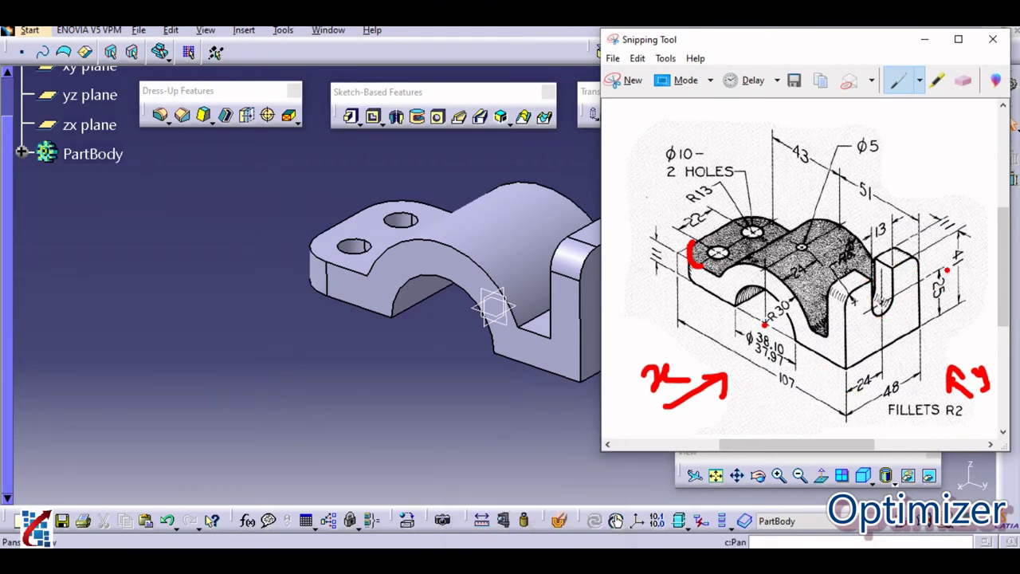
pyautogui.click(885, 299)
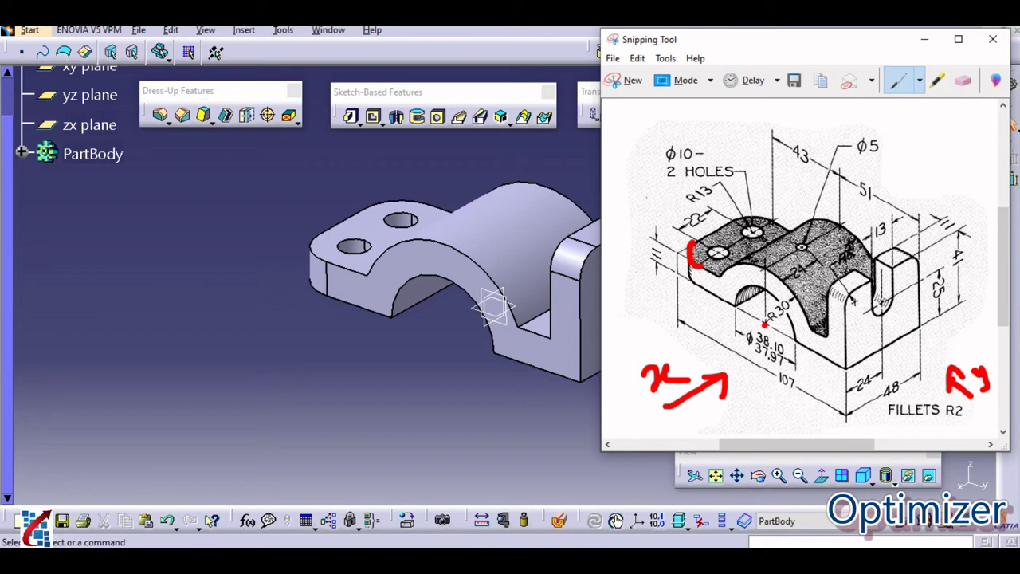
pyautogui.click(571, 558)
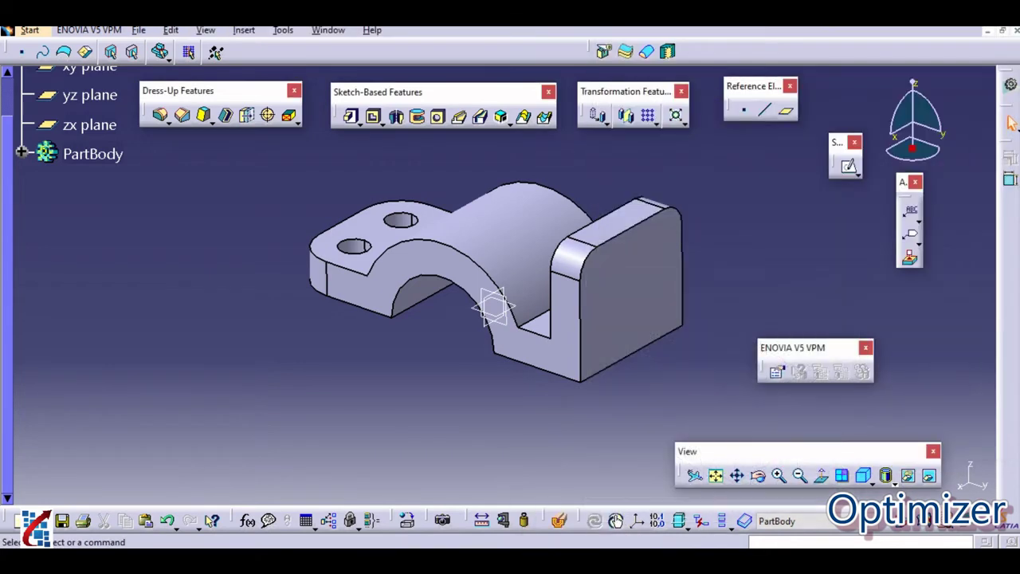
pyautogui.click(848, 166)
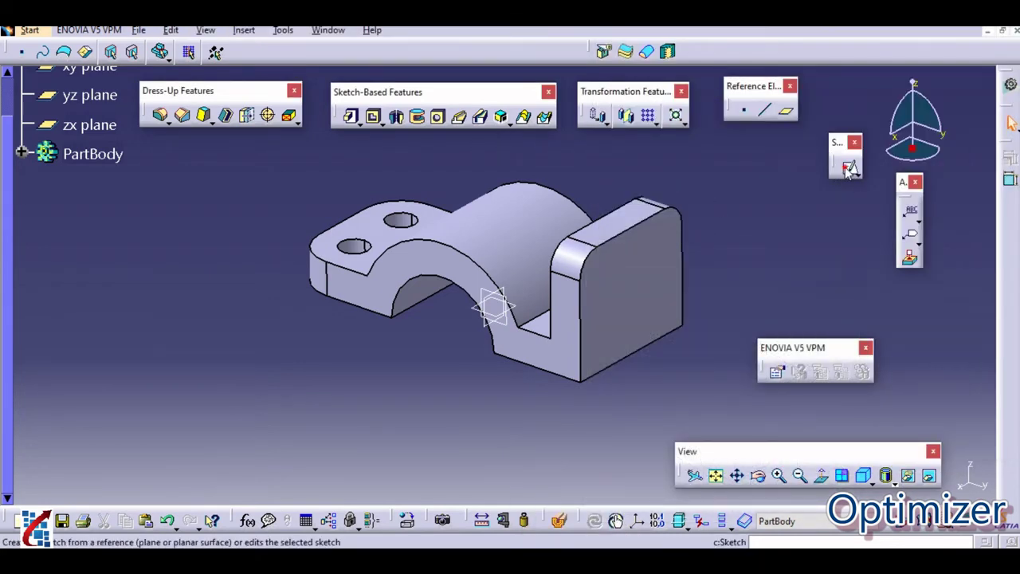
pyautogui.click(623, 306)
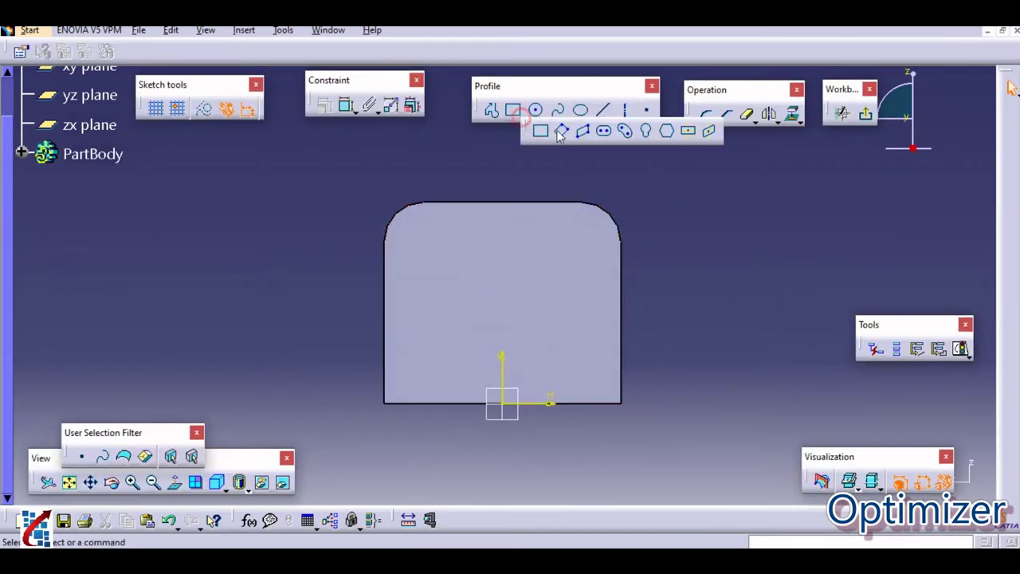
pyautogui.click(519, 116)
pyautogui.click(604, 132)
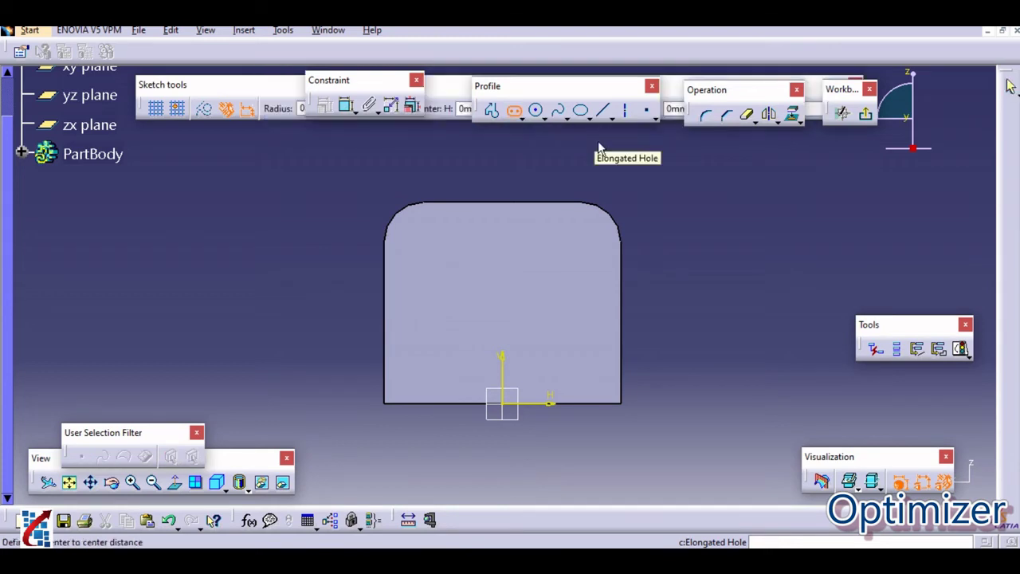
pyautogui.click(502, 279)
pyautogui.click(501, 165)
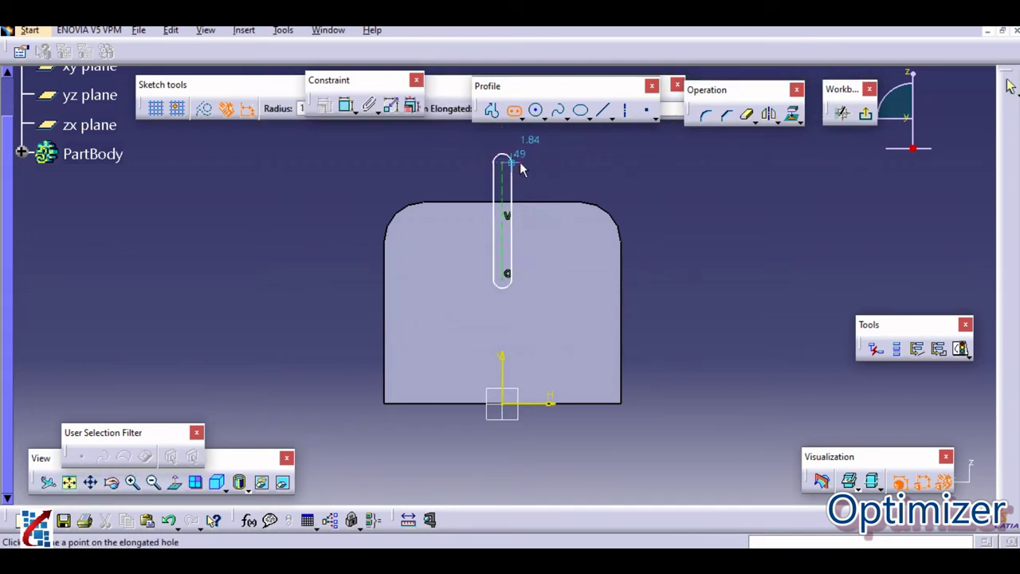
pyautogui.click(523, 155)
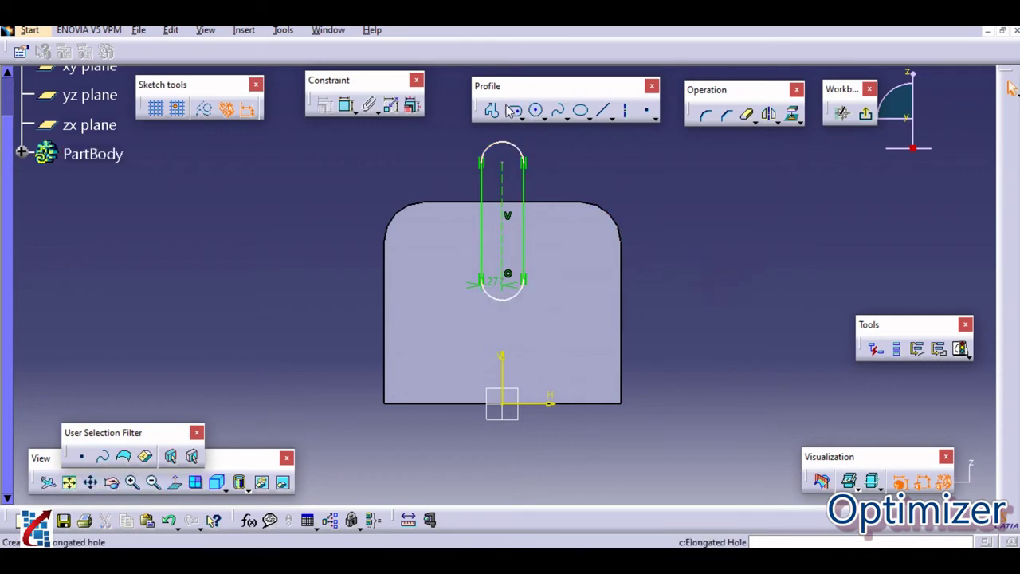
# Set the elongated hole's radius to 6.5 mm
pyautogui.click(346, 105)
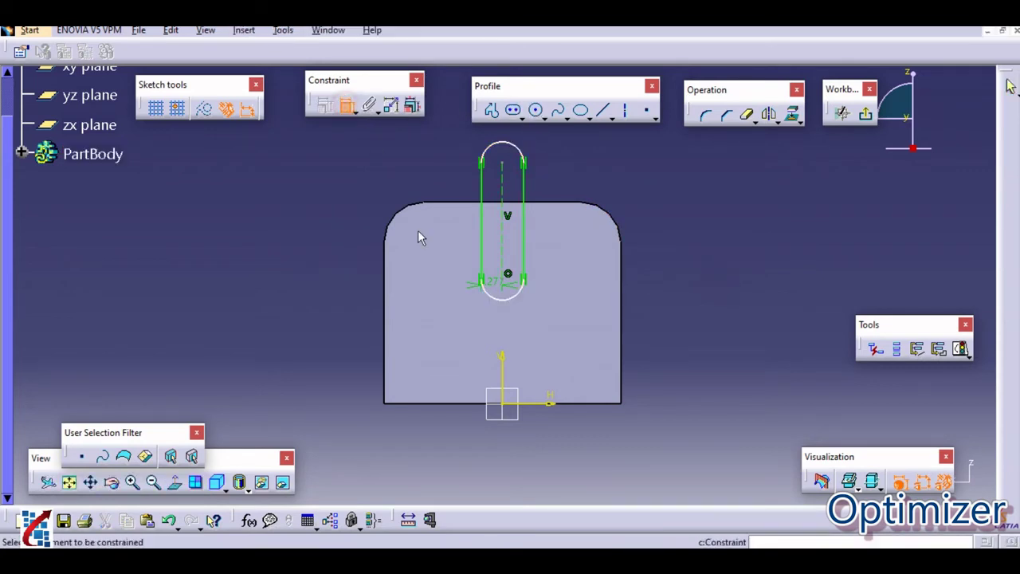
pyautogui.doubleClick(496, 280)
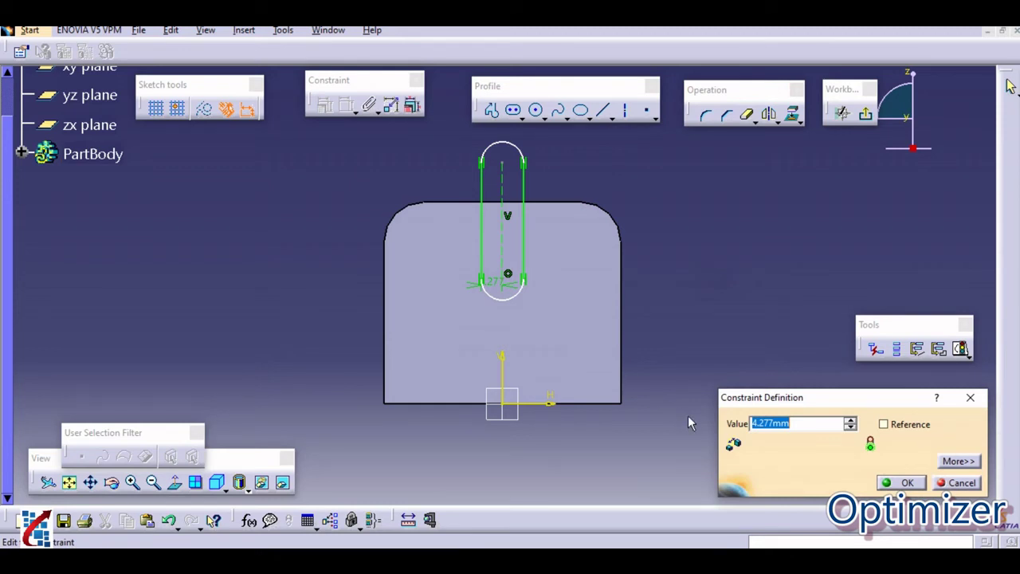
pyautogui.write('6.5')
pyautogui.press('Return')
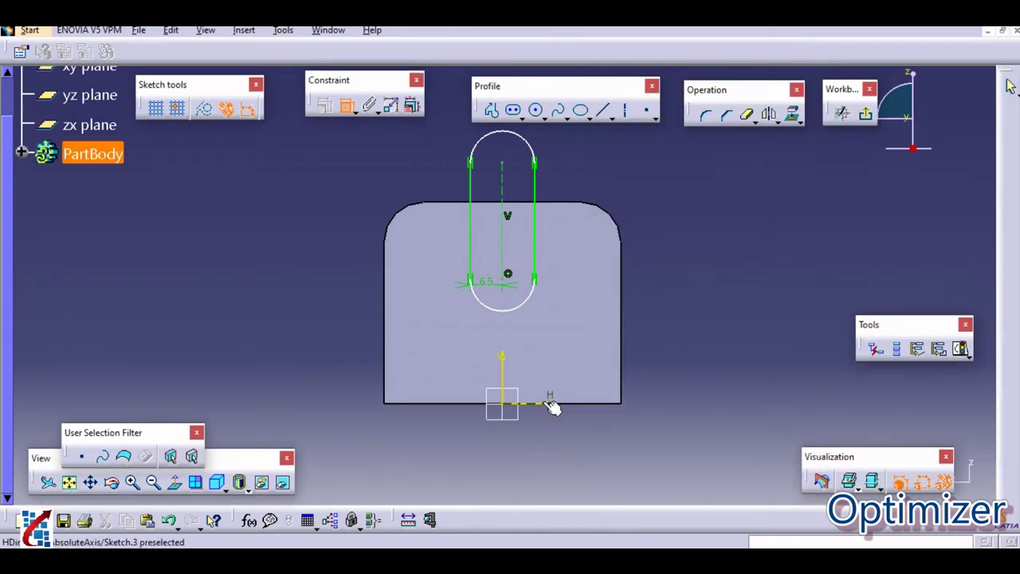
# Dimension the height of the slot's lower arc centre above the H axis and set it to 25 mm
pyautogui.click(508, 277)
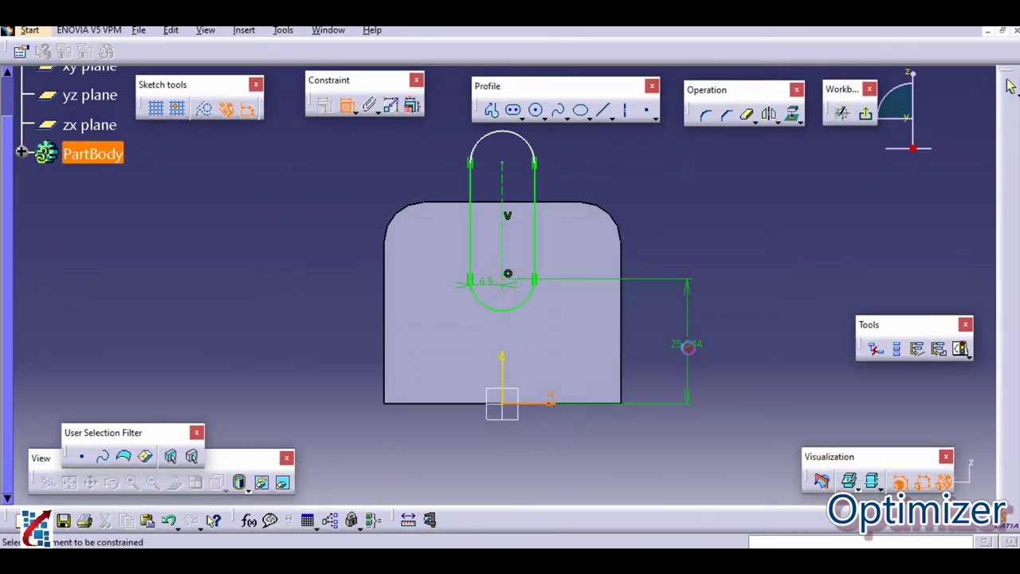
pyautogui.click(685, 344)
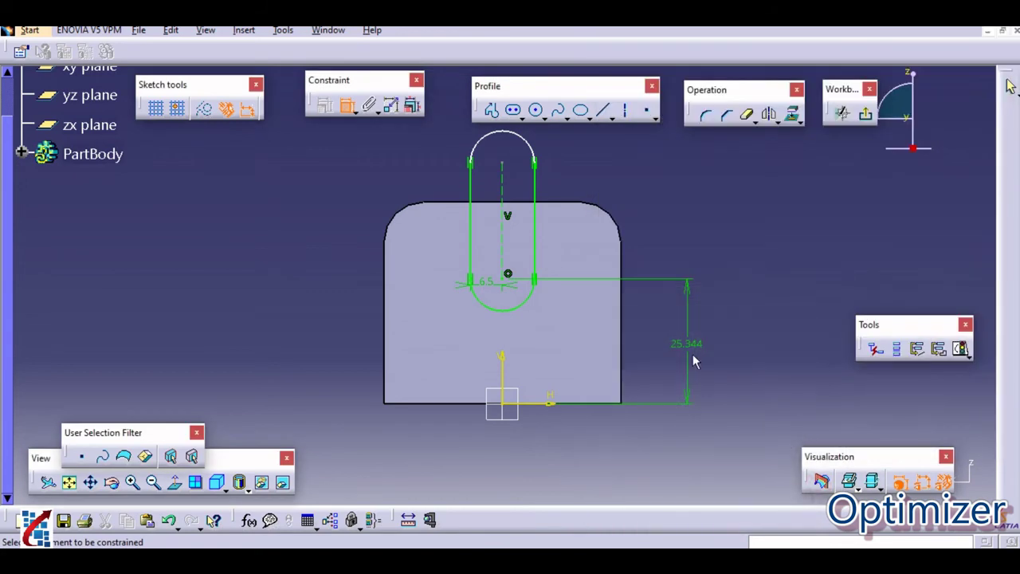
pyautogui.doubleClick(689, 349)
pyautogui.write('25mm')
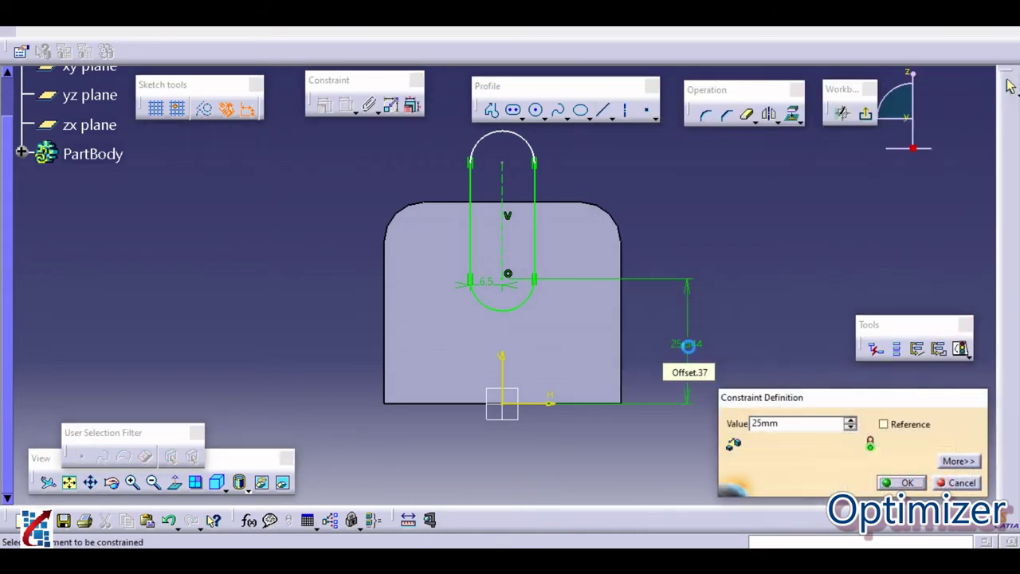
pyautogui.press('Return')
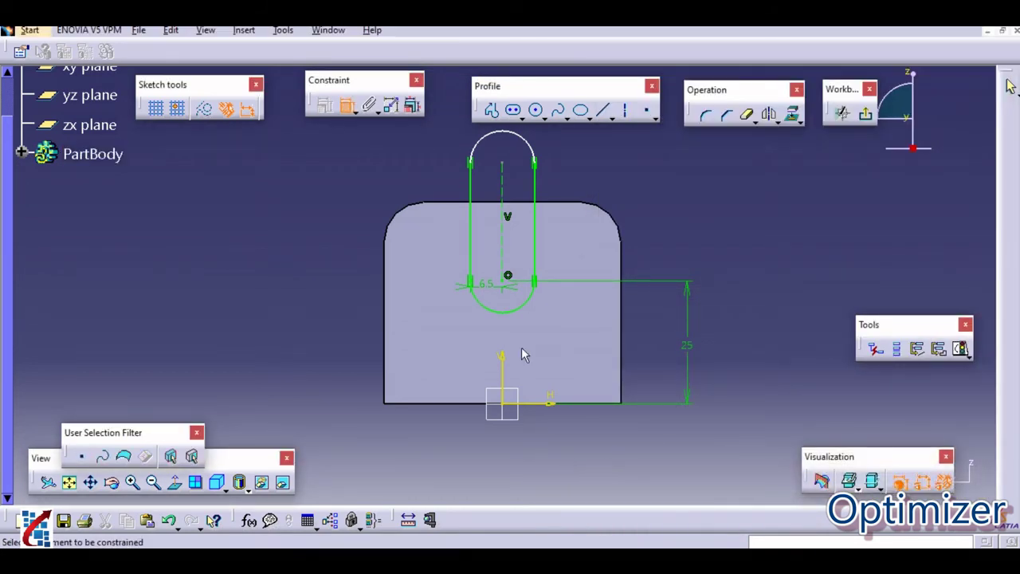
# Dimension the slot's centre-to-centre length and exit the sketch
pyautogui.click(502, 186)
pyautogui.click(642, 211)
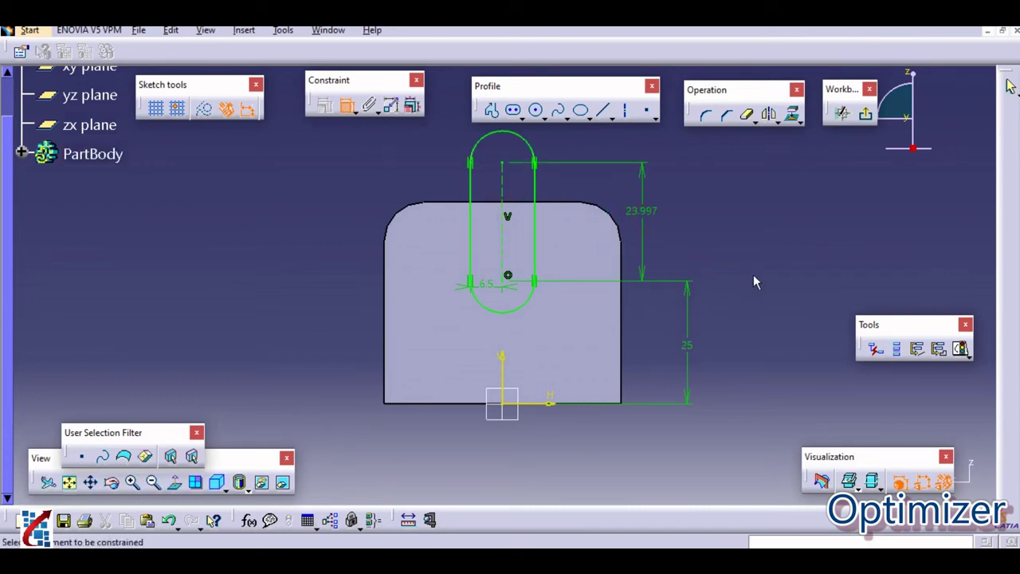
pyautogui.click(843, 114)
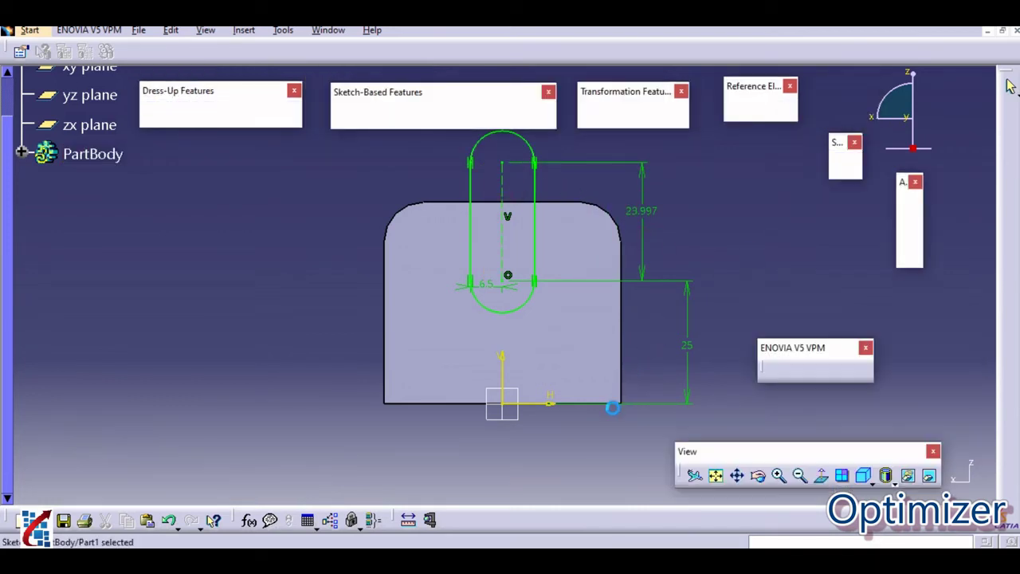
# Cut the slot sketch through the upright as a pocket with the limit type Dimension and a depth of 11 mm
pyautogui.click(372, 116)
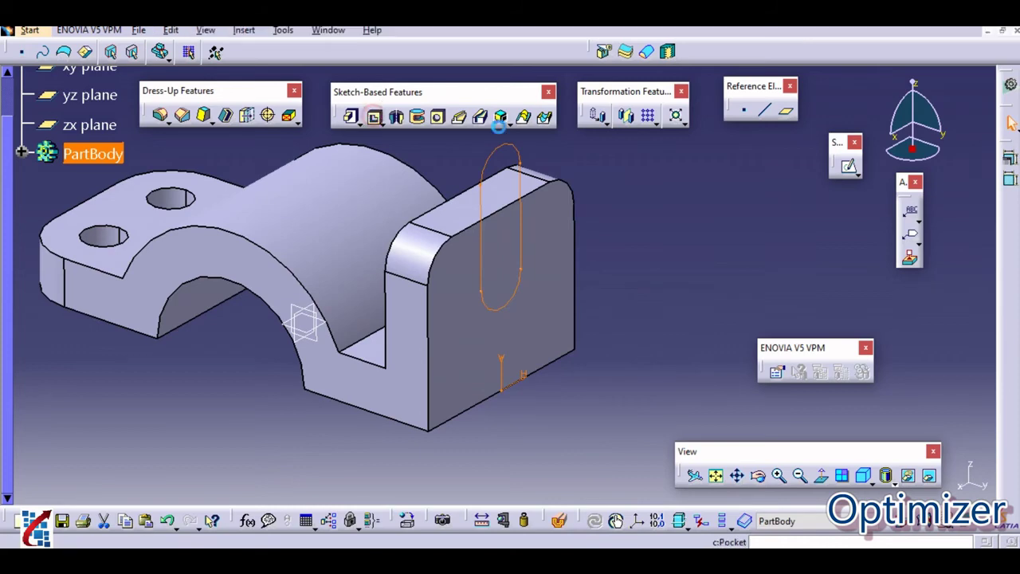
pyautogui.click(815, 418)
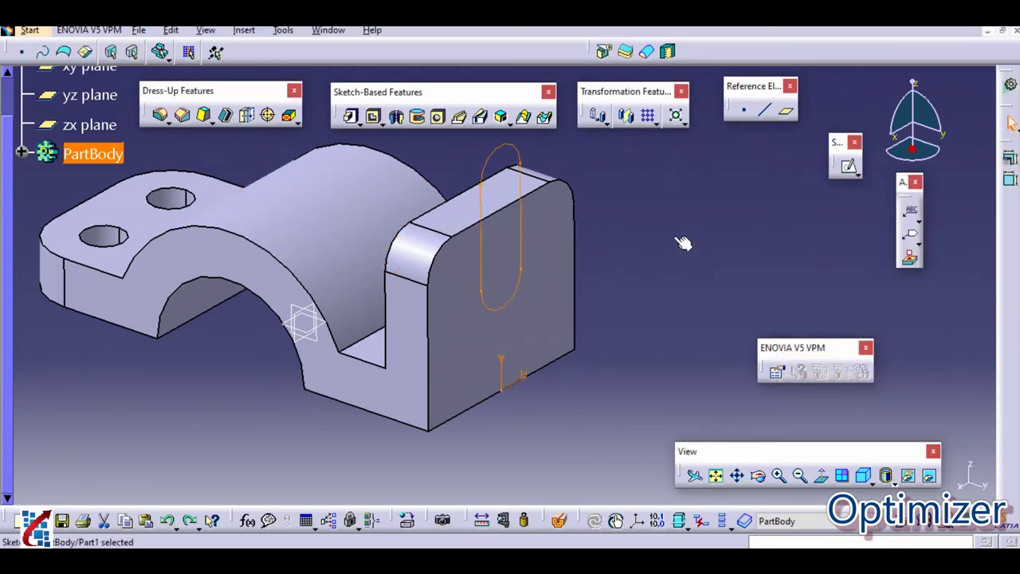
pyautogui.click(373, 117)
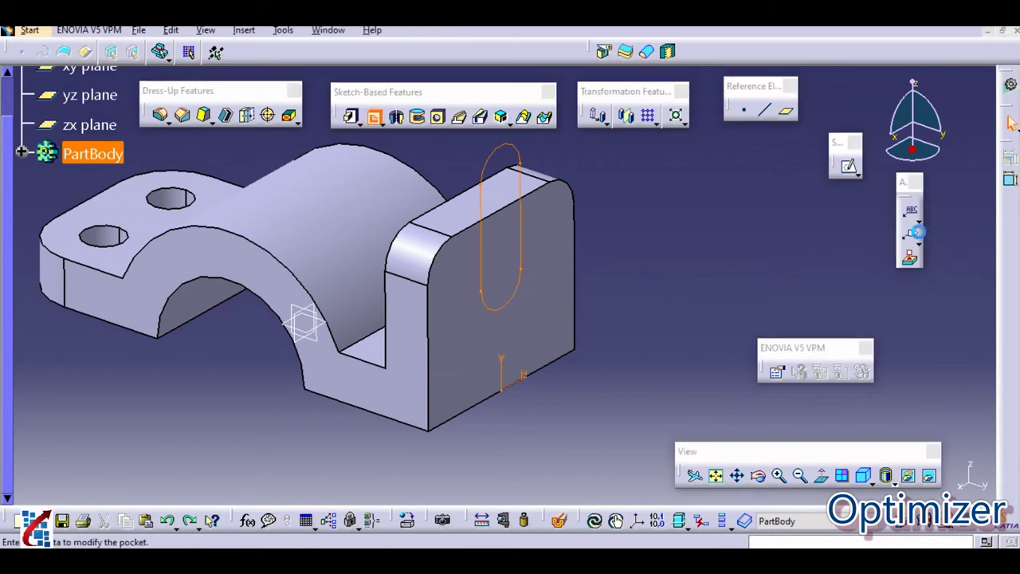
pyautogui.click(900, 223)
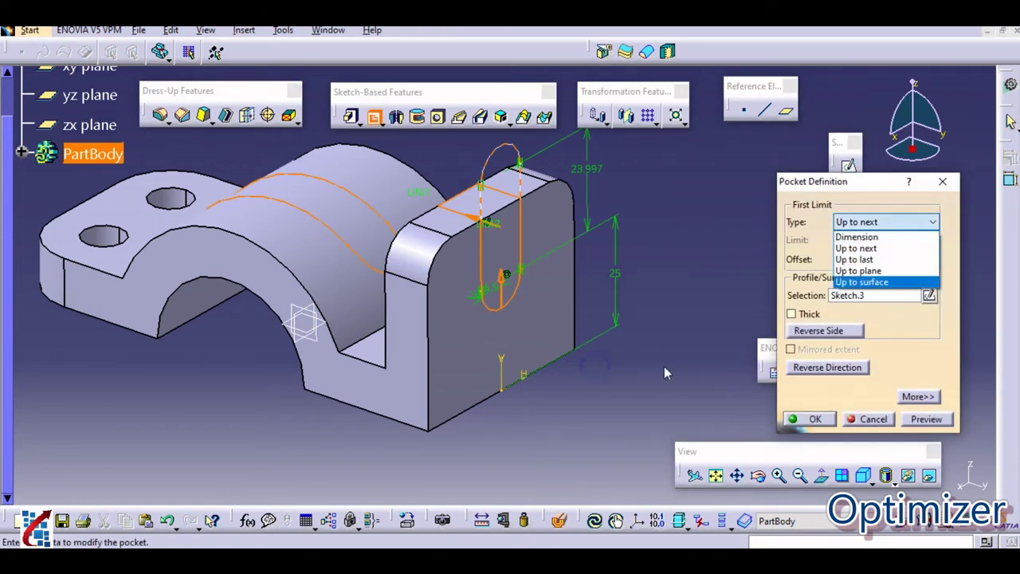
pyautogui.click(856, 237)
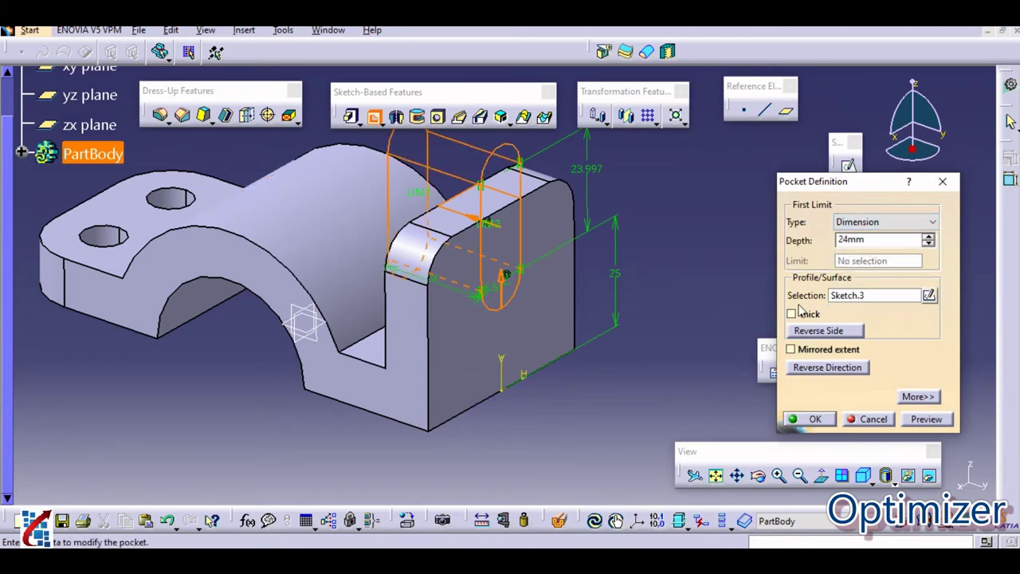
pyautogui.moveTo(522, 321); pyautogui.dragTo(586, 309, button='middle')
pyautogui.doubleClick(861, 239)
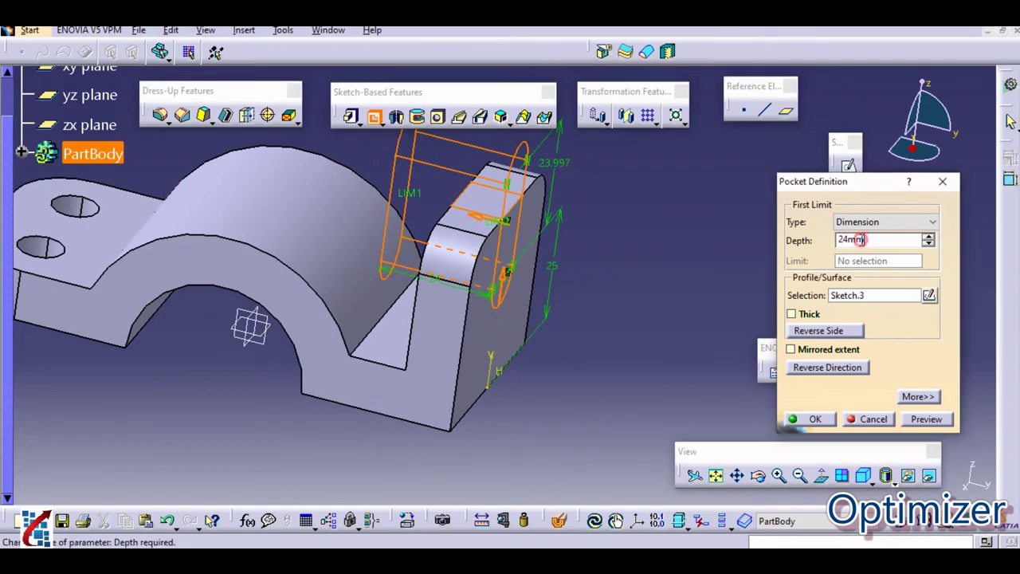
pyautogui.write('11')
pyautogui.click(813, 422)
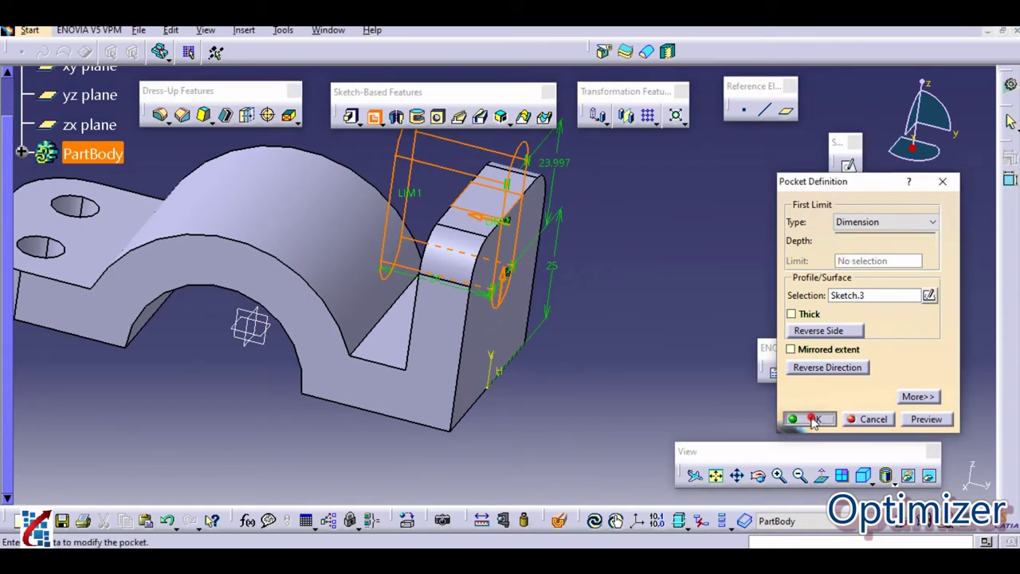
pyautogui.moveTo(604, 383)
pyautogui.mouseDown(button='middle')
pyautogui.moveTo(523, 371)
pyautogui.moveTo(448, 401)
pyautogui.moveTo(667, 385)
pyautogui.moveTo(575, 383)
pyautogui.moveTo(651, 378)
pyautogui.moveTo(709, 384)
pyautogui.mouseUp(button='middle')
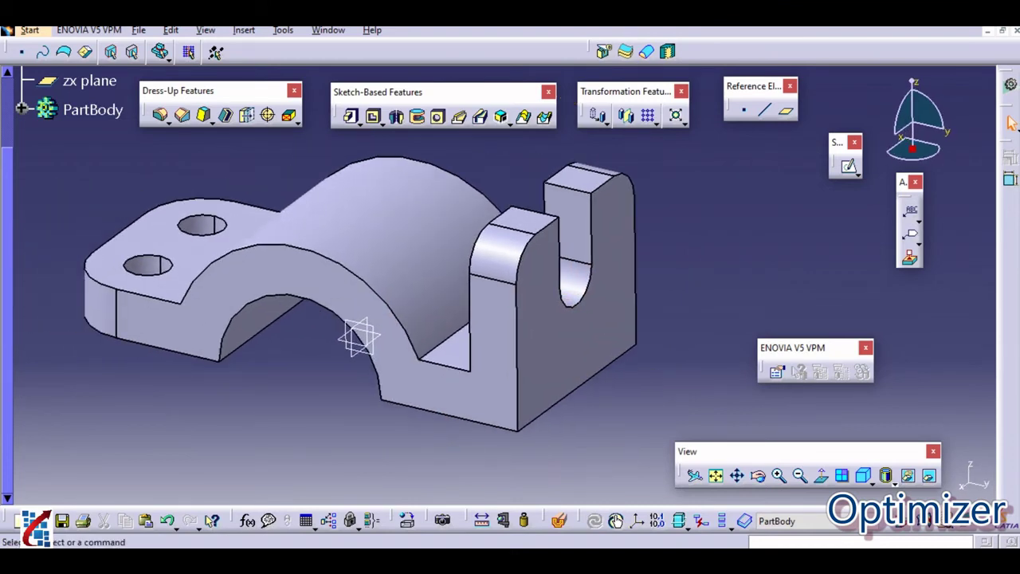
# Fillet the edge between the flange and the arch and both edges at the base of the upright with a 2 mm radius
pyautogui.hotkey('alt', 'Tab')
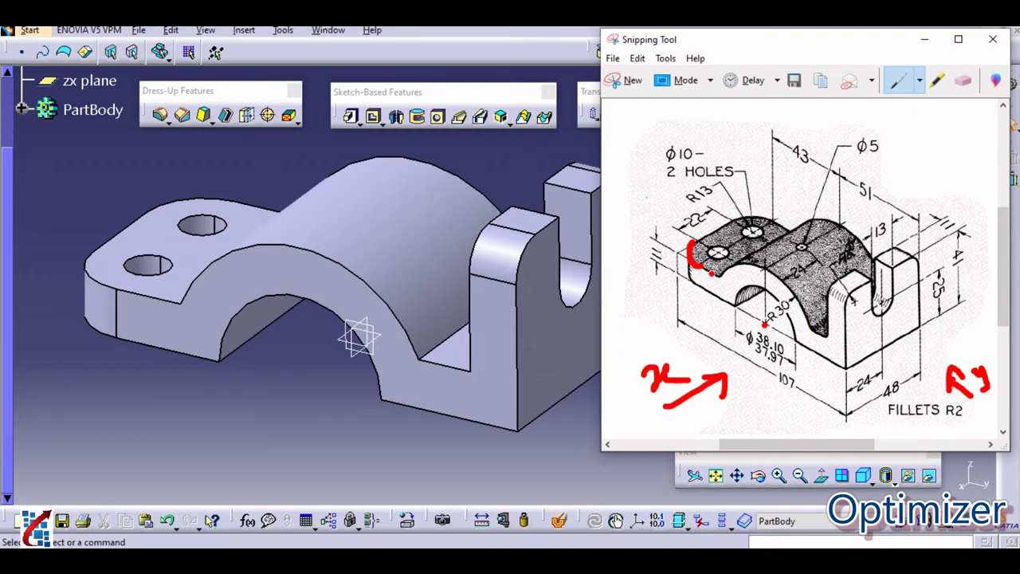
pyautogui.hotkey('alt', 'Tab')
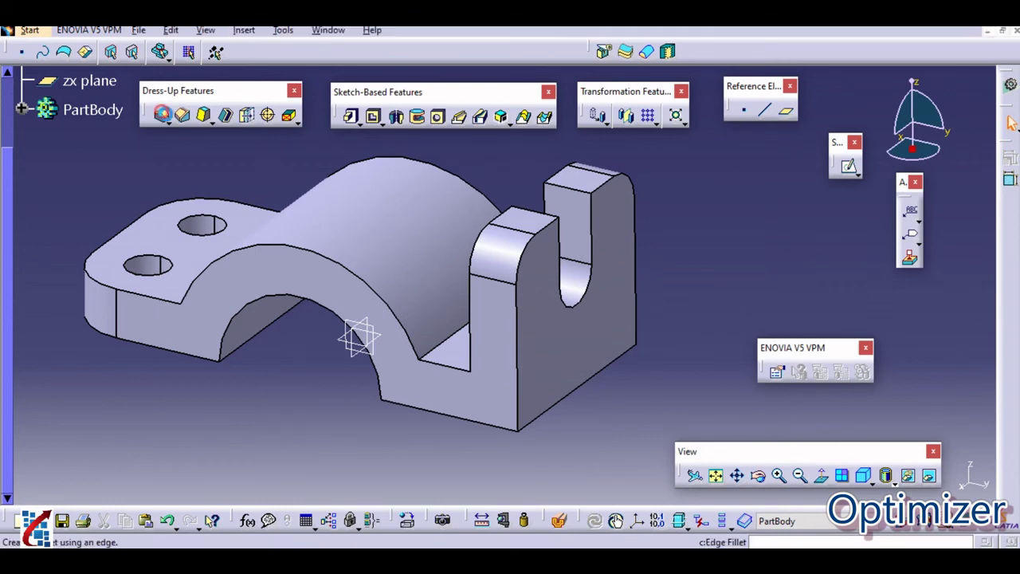
pyautogui.click(160, 114)
pyautogui.click(456, 359)
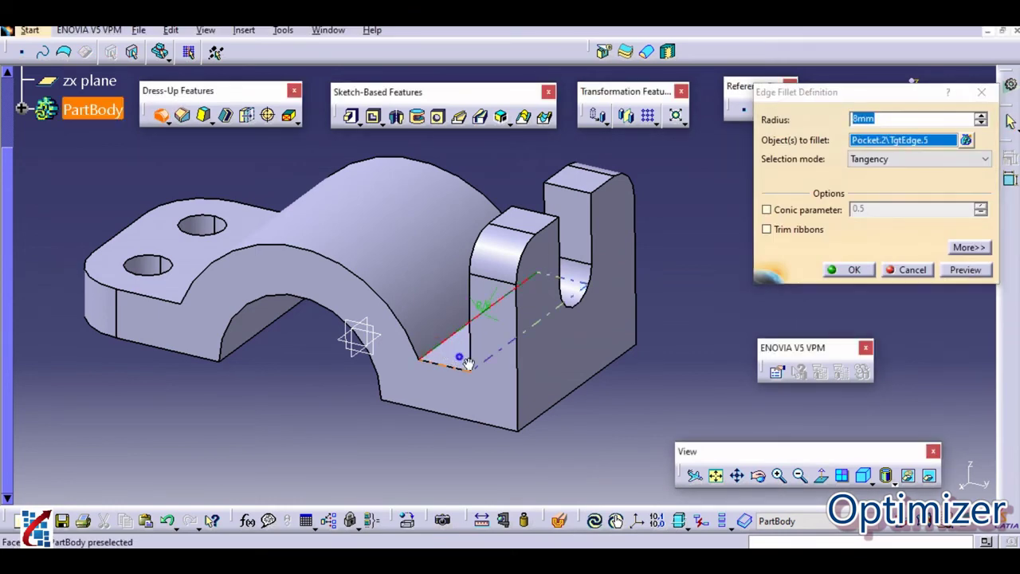
pyautogui.moveTo(455, 359); pyautogui.dragTo(569, 353, button='middle')
pyautogui.click(353, 358)
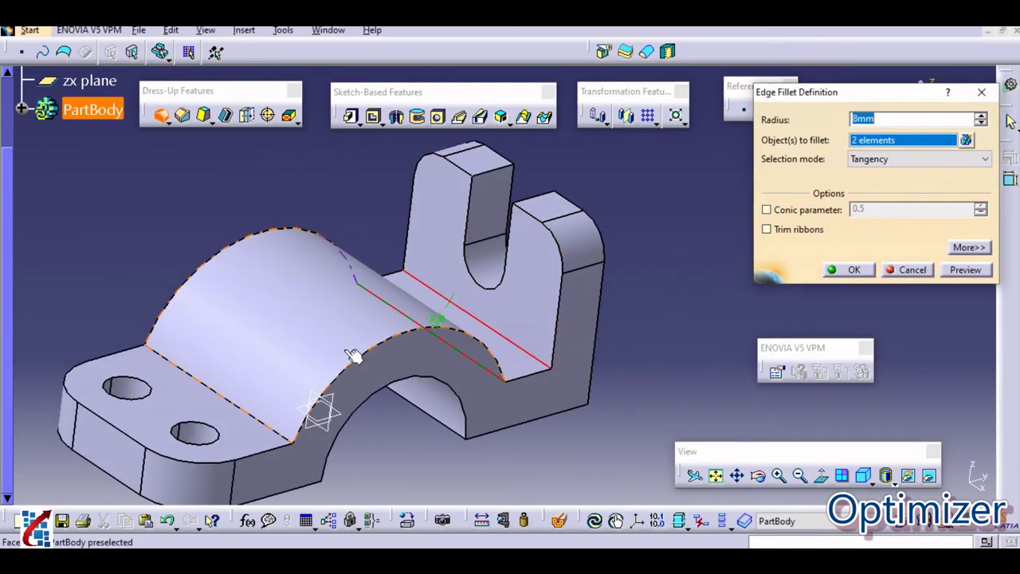
pyautogui.click(254, 411)
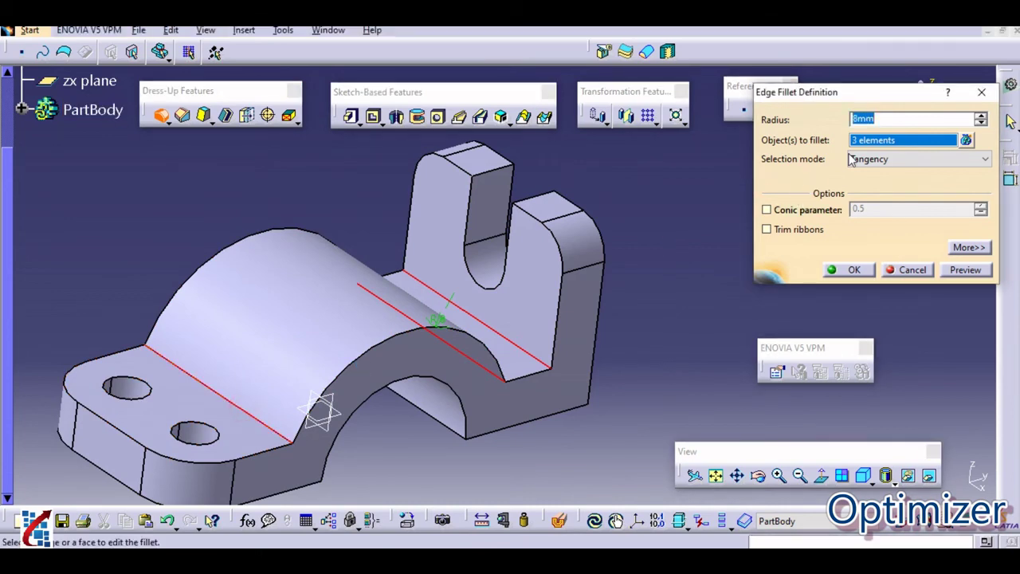
pyautogui.click(852, 271)
pyautogui.moveTo(678, 316)
pyautogui.mouseDown(button='middle')
pyautogui.moveTo(560, 326)
pyautogui.moveTo(576, 422)
pyautogui.mouseUp(button='middle')
pyautogui.click(605, 560)
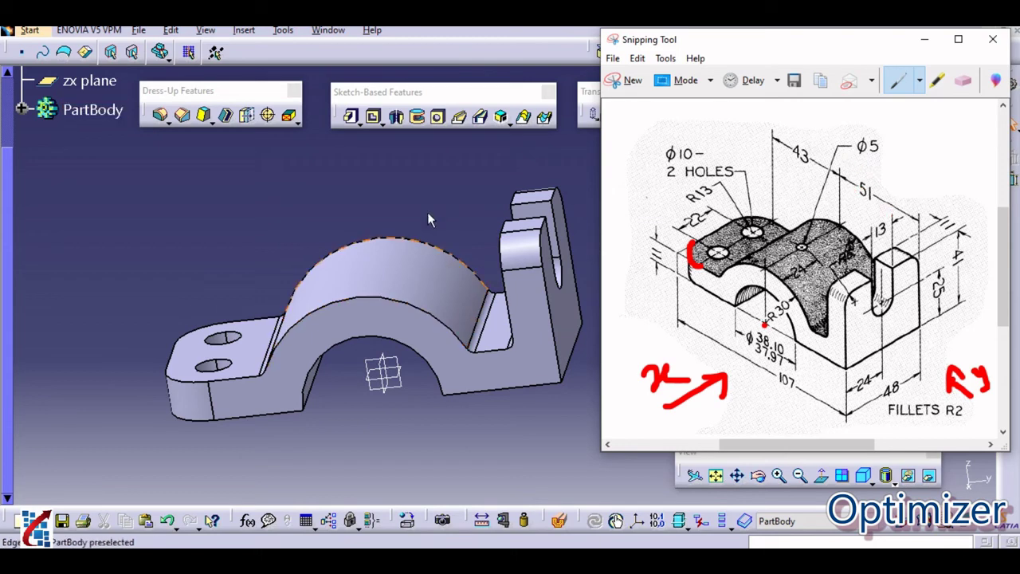
pyautogui.click(446, 198)
pyautogui.click(848, 166)
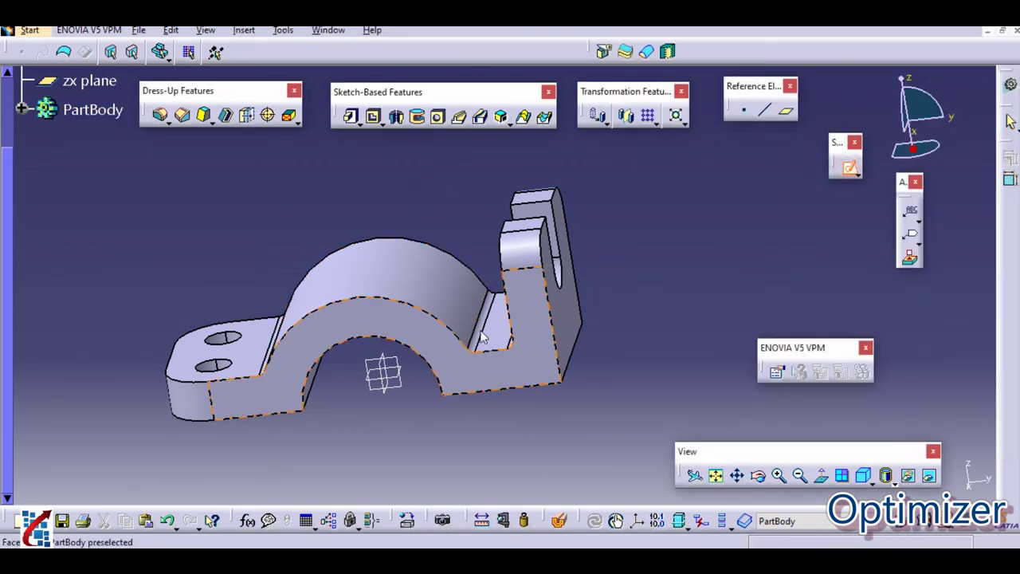
pyautogui.click(405, 379)
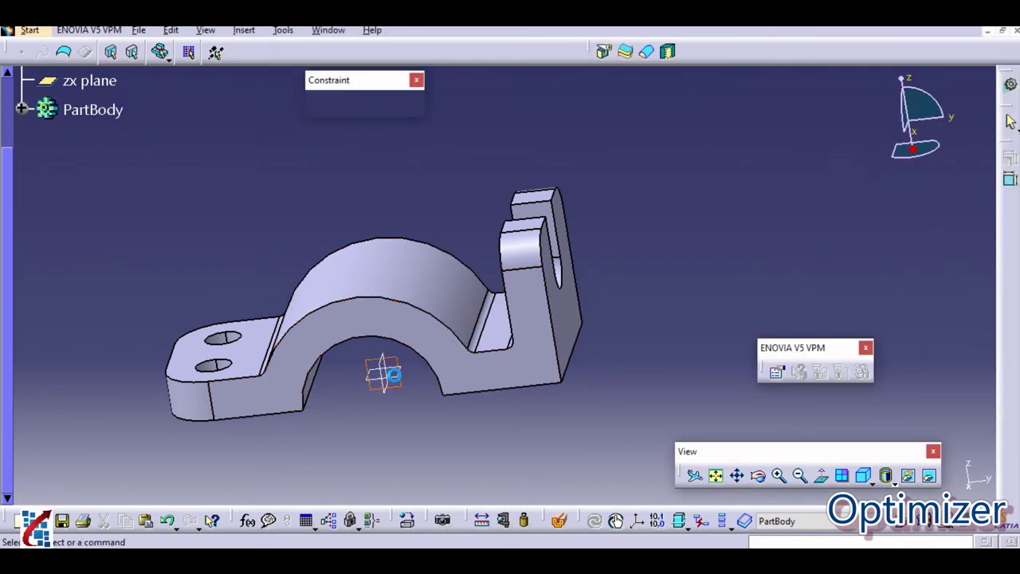
pyautogui.click(865, 113)
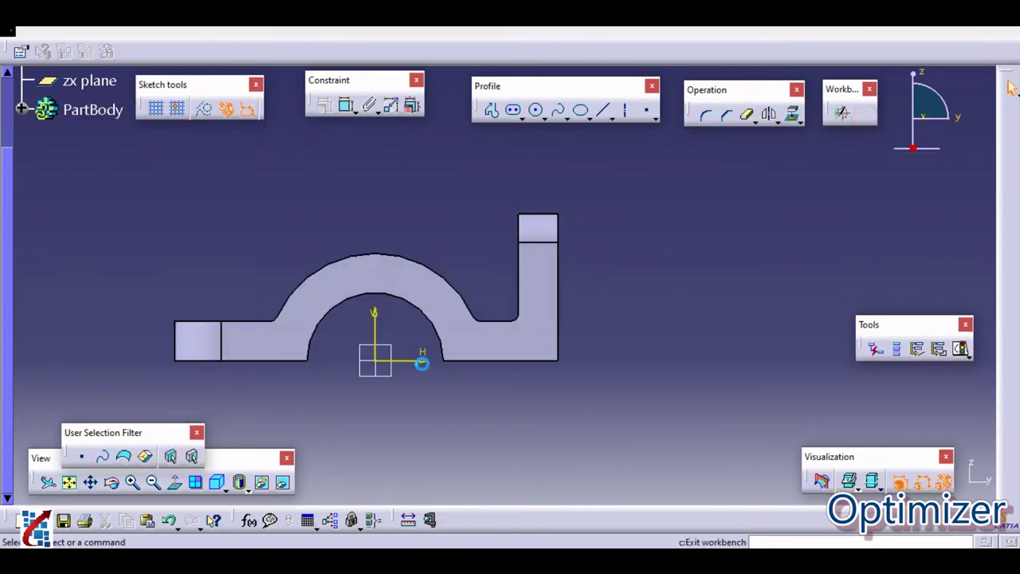
# Start a sketch on the xy plane and draw a circle about 10 mm in diameter centred on the origin
pyautogui.moveTo(448, 395); pyautogui.dragTo(456, 347, button='middle')
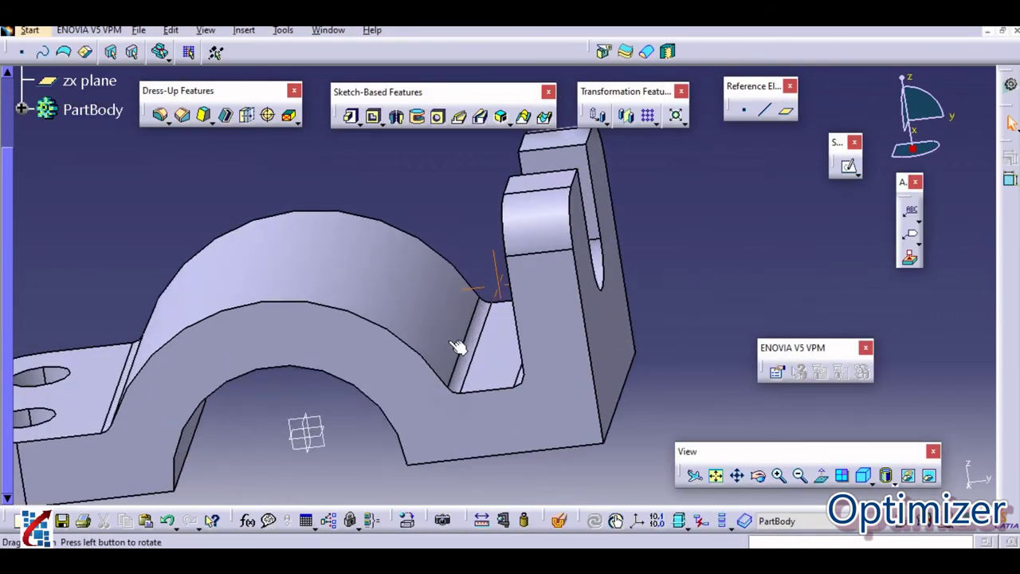
pyautogui.click(320, 435)
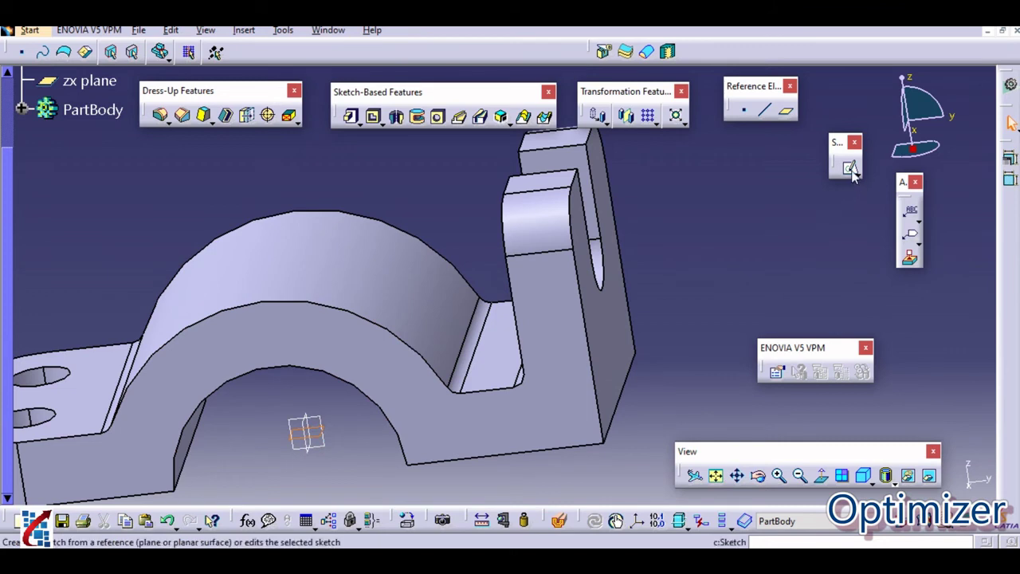
pyautogui.click(846, 166)
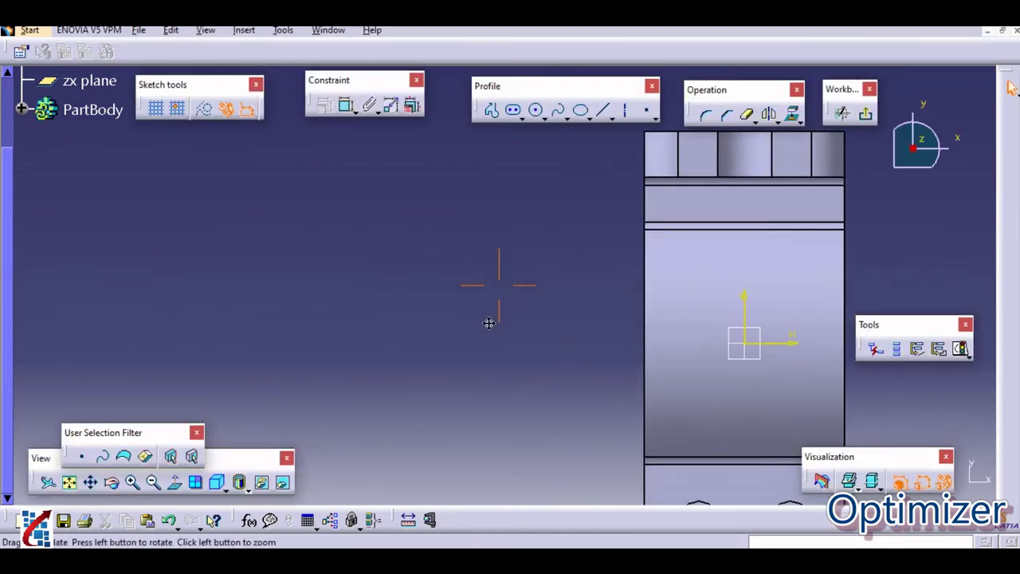
pyautogui.click(534, 109)
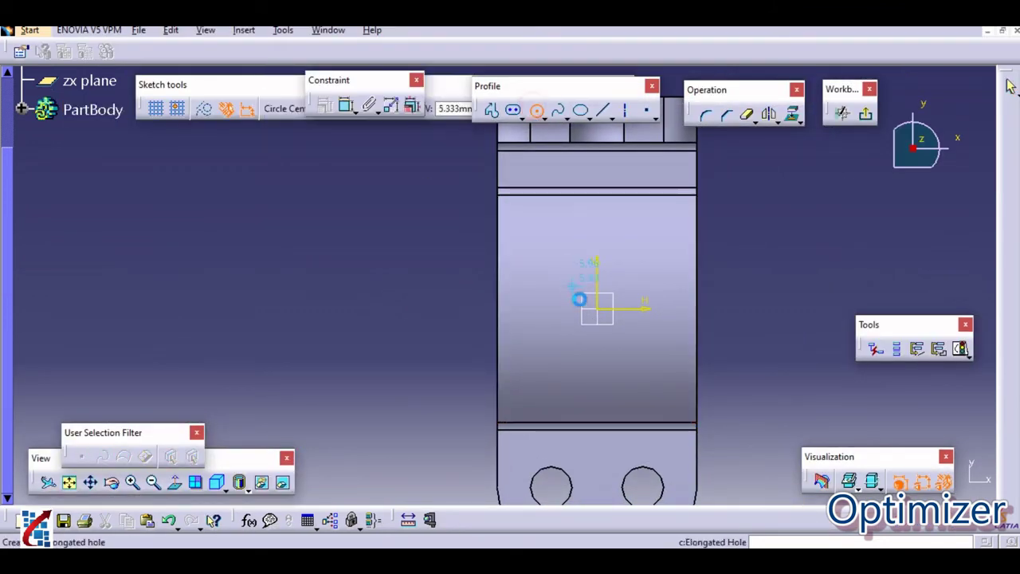
pyautogui.click(597, 308)
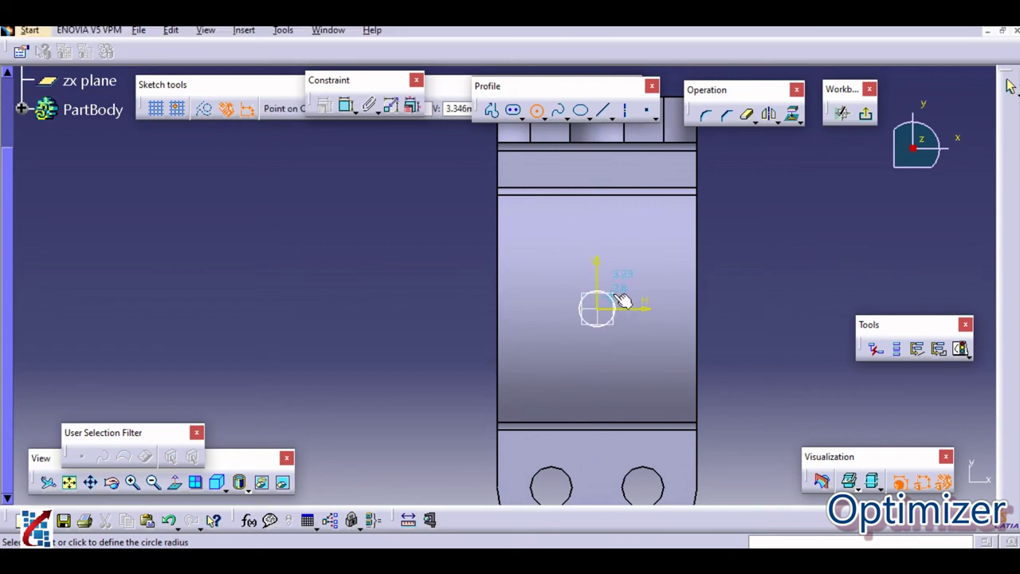
pyautogui.click(613, 295)
# Dimension the circle's diameter, set it to 5 mm and exit the sketch
pyautogui.click(324, 106)
pyautogui.click(615, 299)
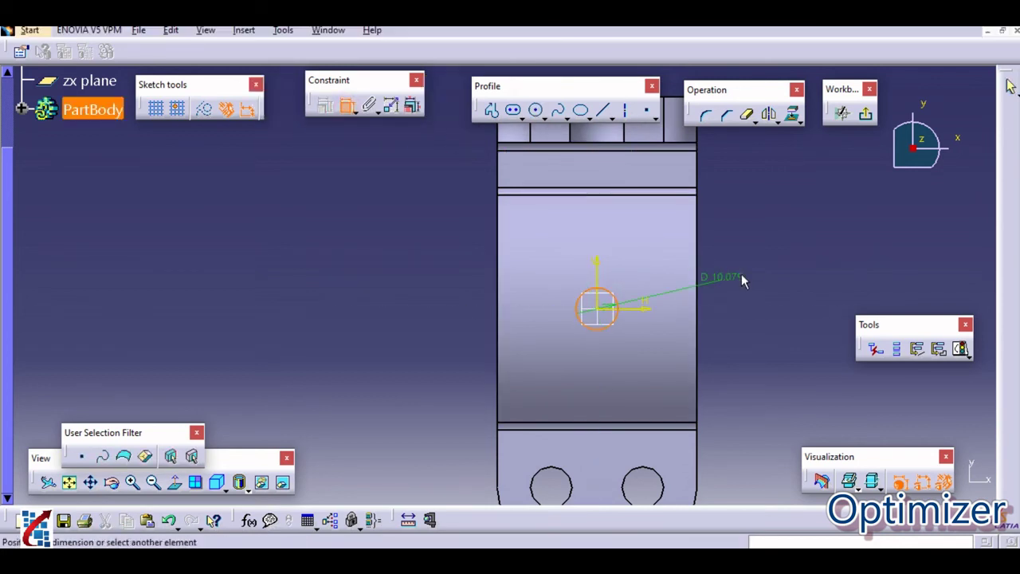
pyautogui.doubleClick(745, 267)
pyautogui.write('5mm')
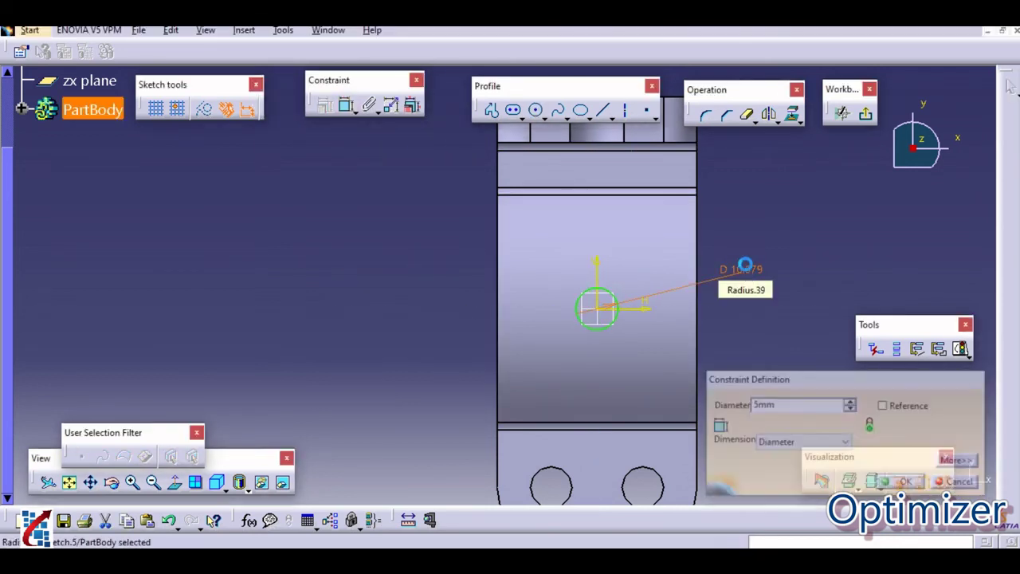
pyautogui.press('Return')
pyautogui.click(865, 113)
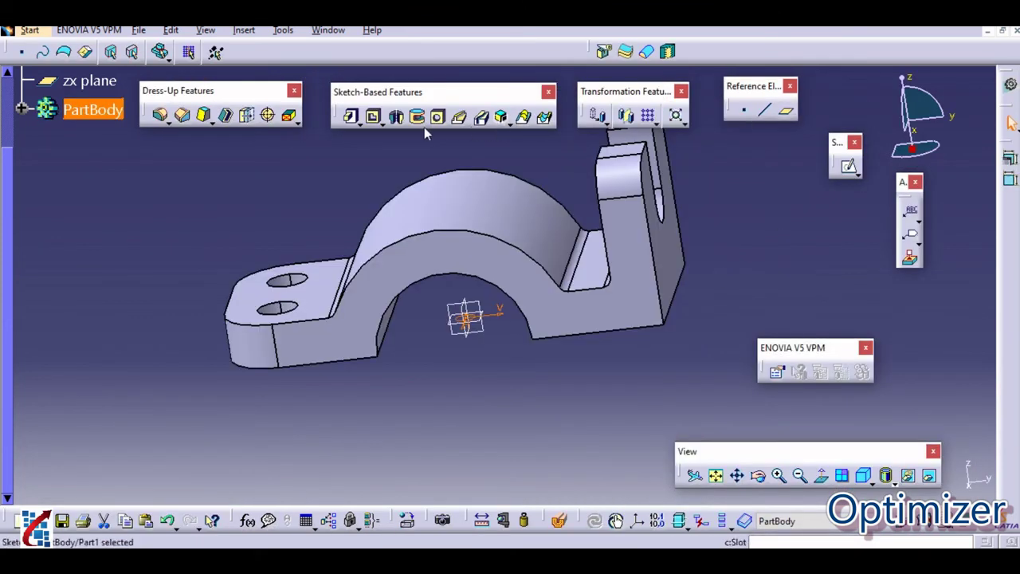
# Cut the circle sketch through the arch as a pocket with the limit type Up to next
pyautogui.click(373, 117)
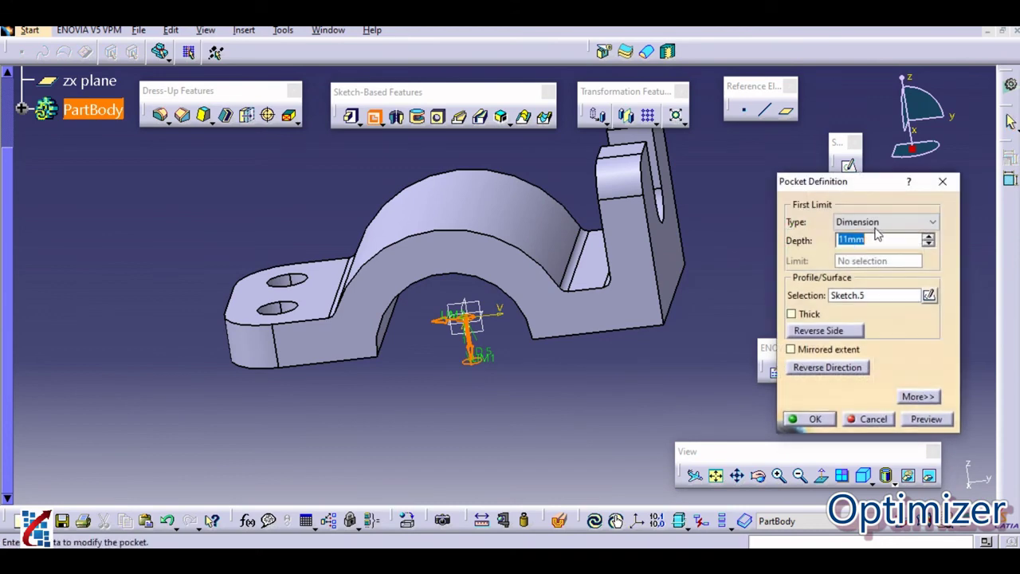
pyautogui.click(885, 223)
pyautogui.click(864, 248)
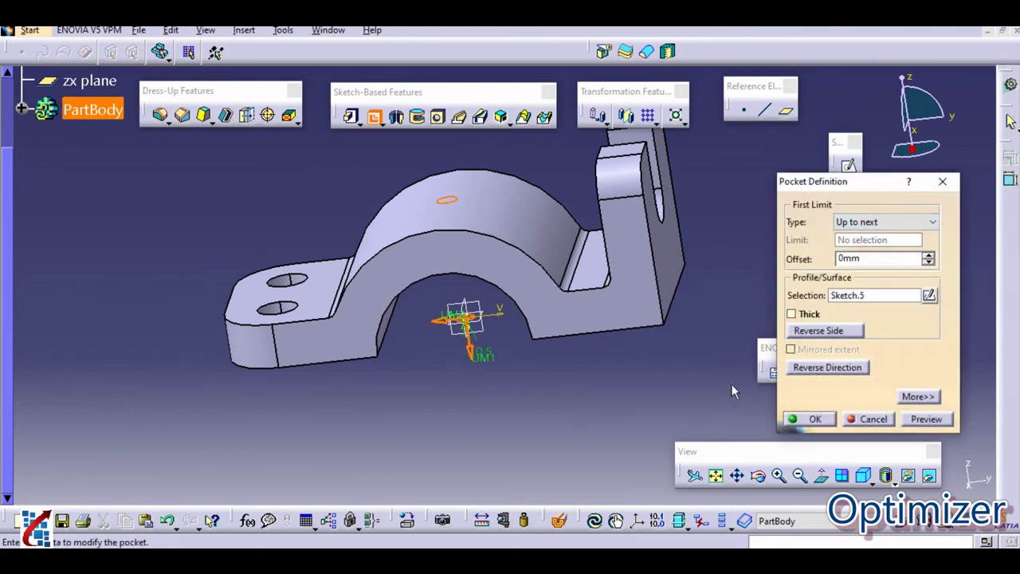
pyautogui.click(809, 418)
pyautogui.moveTo(533, 380); pyautogui.dragTo(430, 372, button='middle')
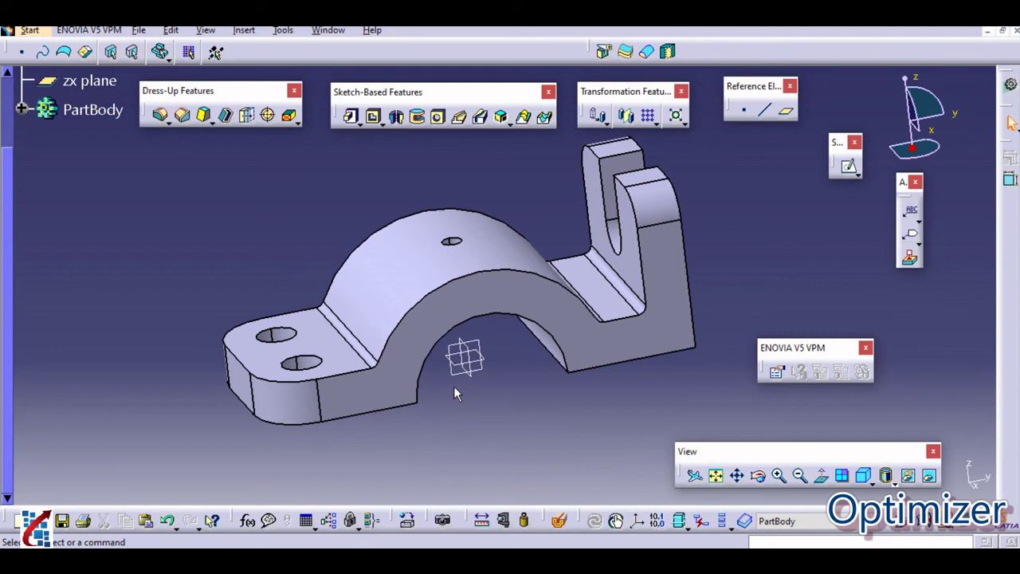
# Compare the finished bracket with the reference drawing, placing the two side by side
pyautogui.click(545, 558)
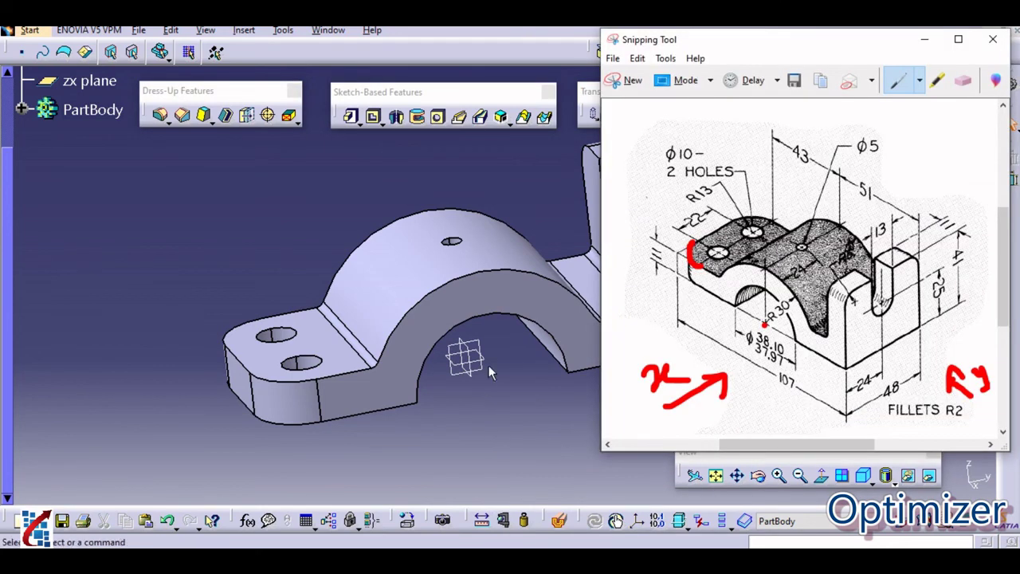
pyautogui.moveTo(489, 367); pyautogui.dragTo(321, 362, button='middle')
pyautogui.click(545, 557)
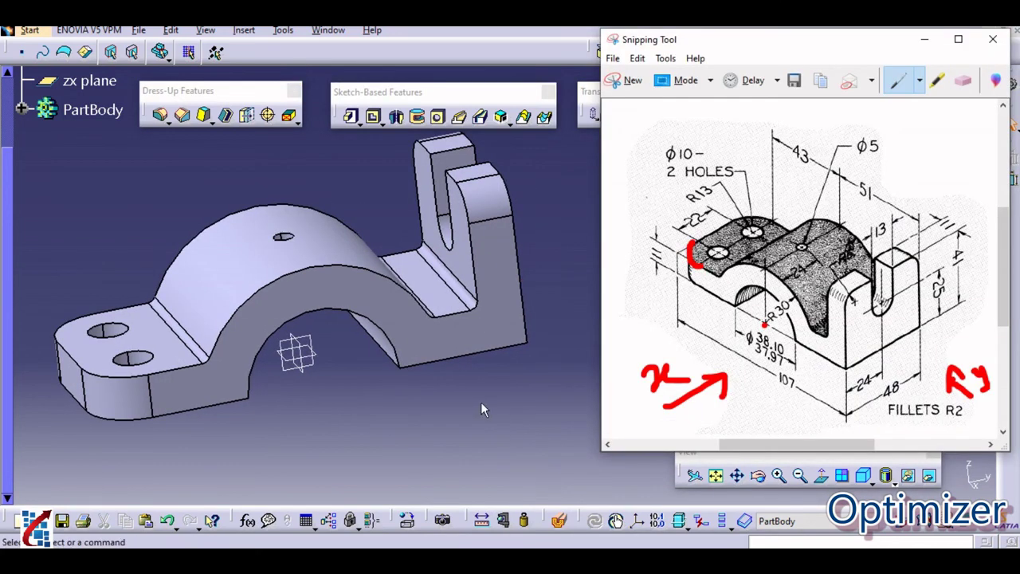
pyautogui.moveTo(839, 41); pyautogui.dragTo(818, 70)
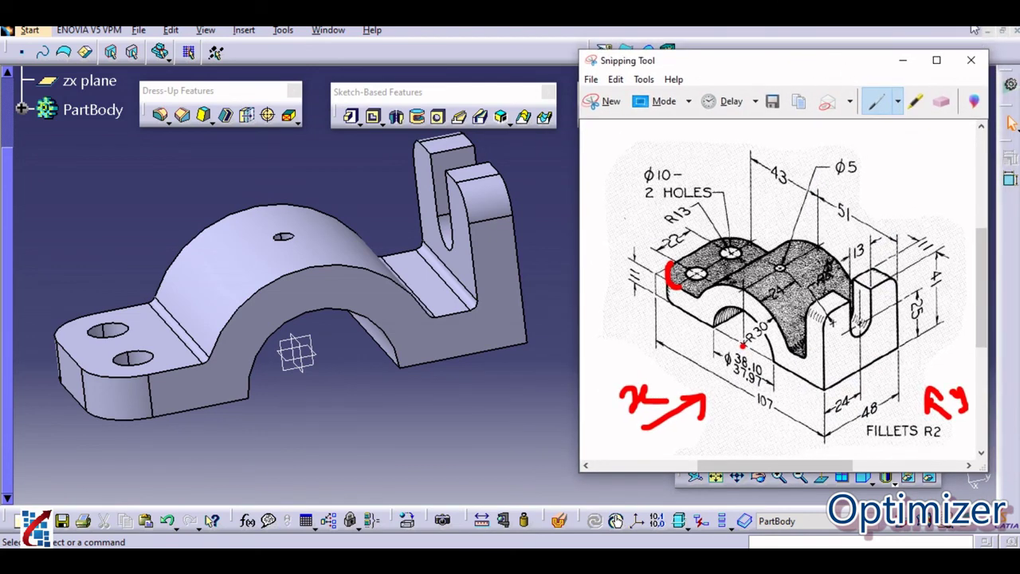